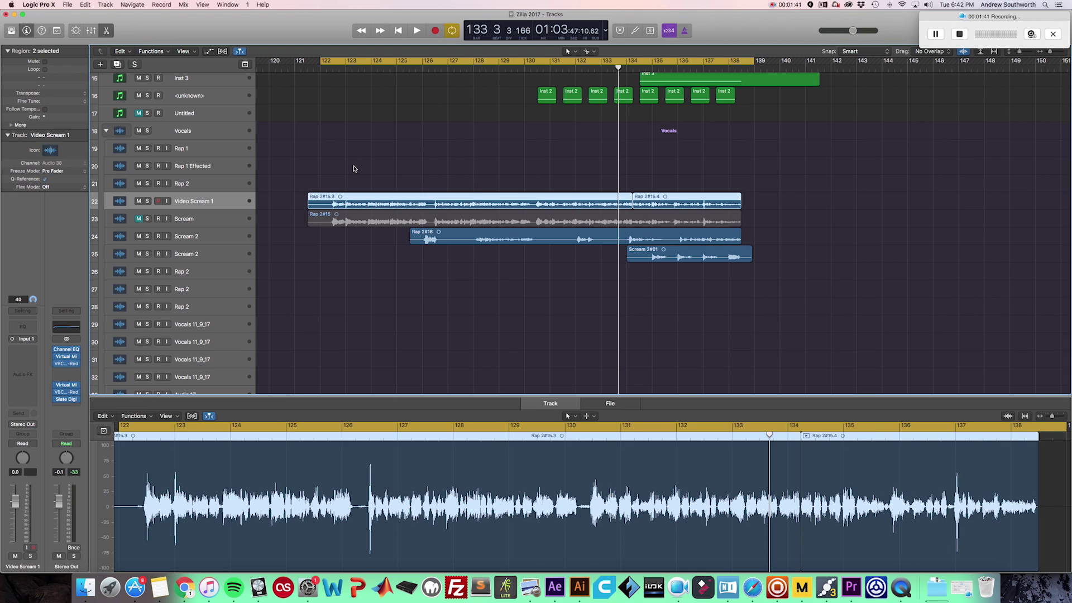
- Inspect the Scream track's waveform and plug-in chain, and return to the Video Scream 1 track with its regions deselected
left_click(355, 168)
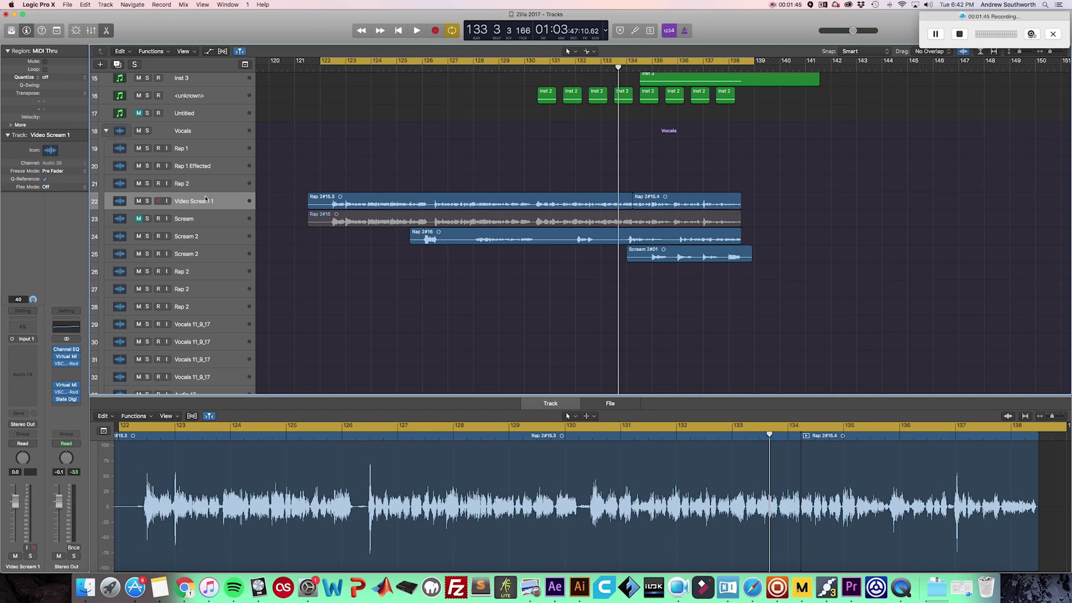
left_click(232, 219)
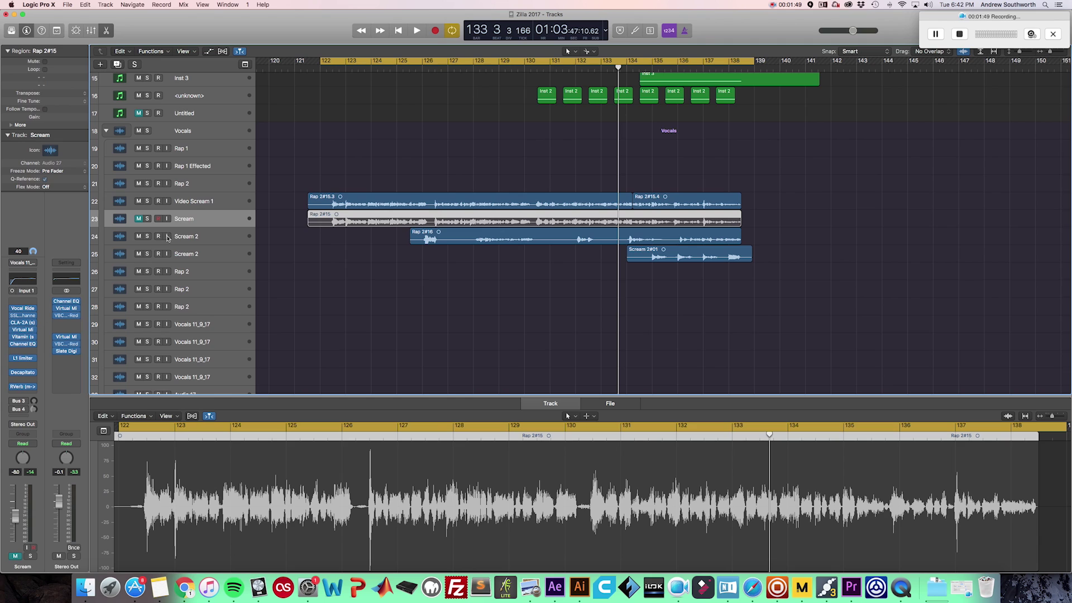
left_click(198, 202)
left_click(324, 159)
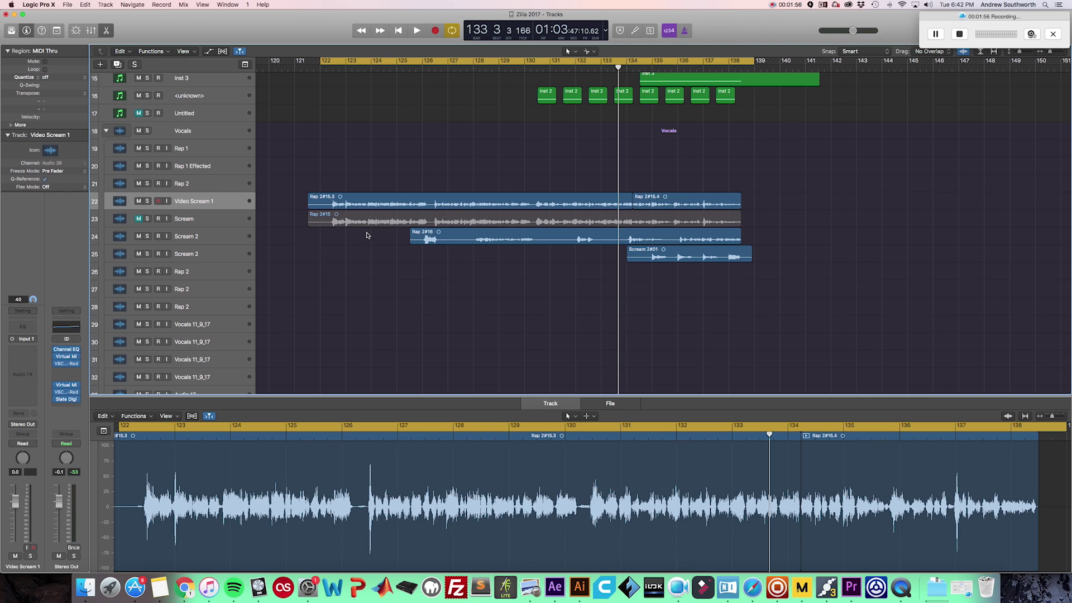
- During playback, raise the Video Scream 1 track's volume to 2.3 dB and mute both Scream 2 tracks
key("space")
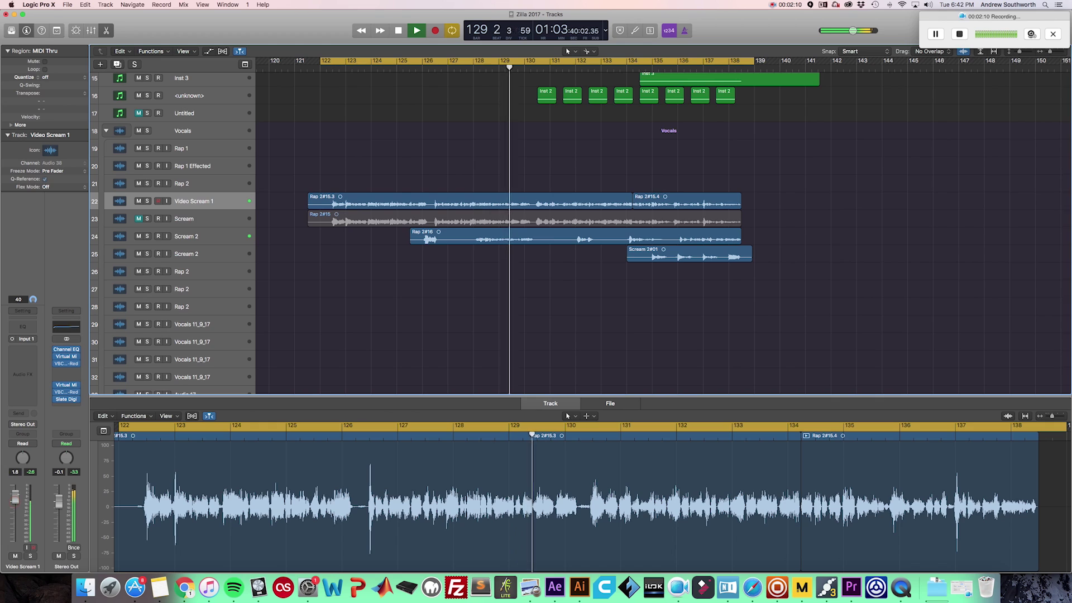
left_click_drag(15, 501, 19, 494)
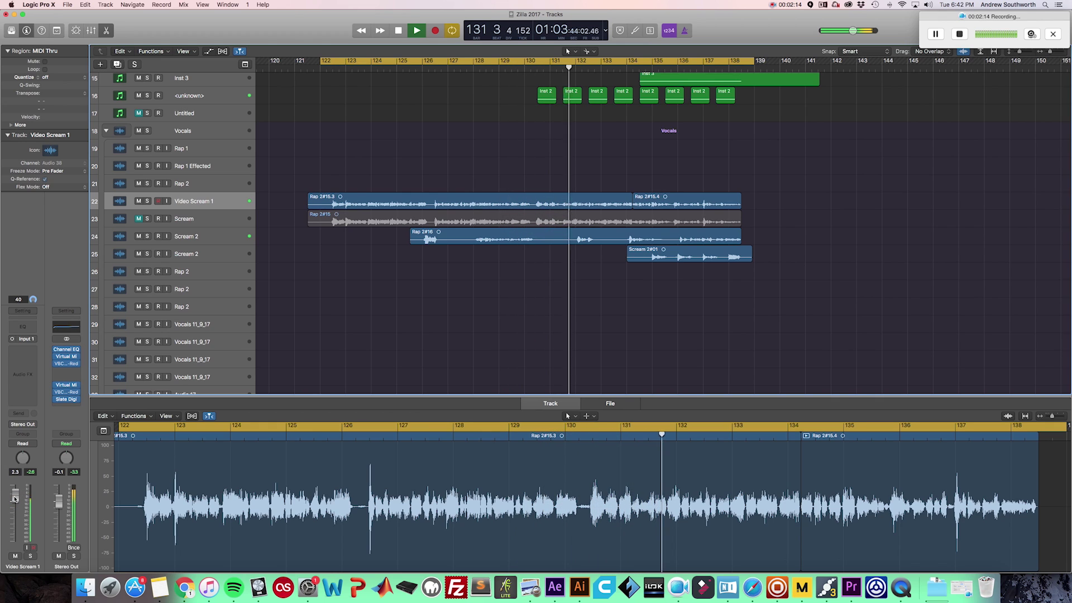
left_click(139, 236)
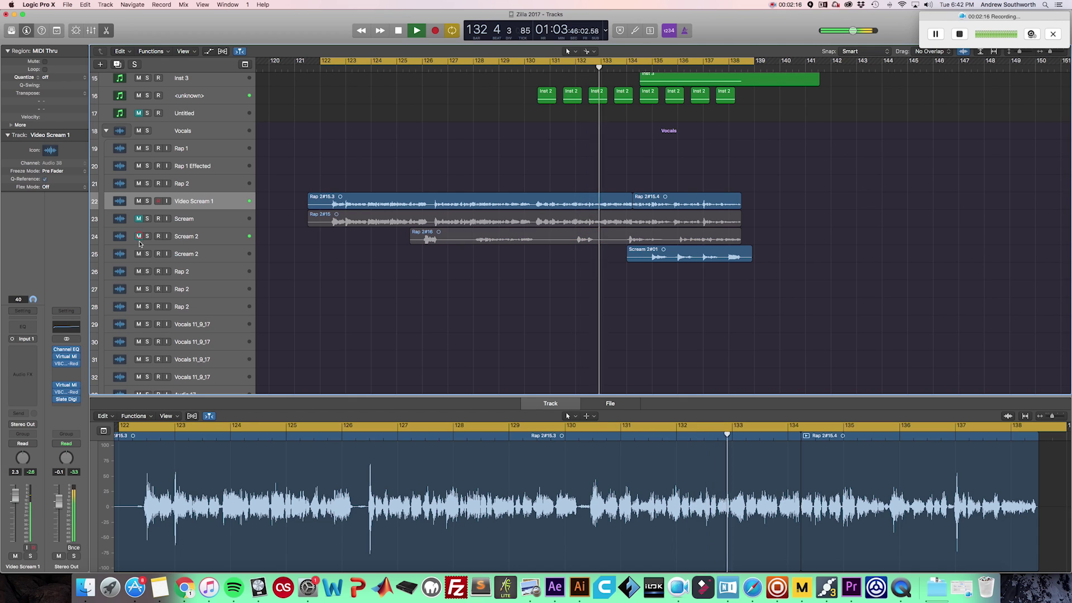
left_click(138, 253)
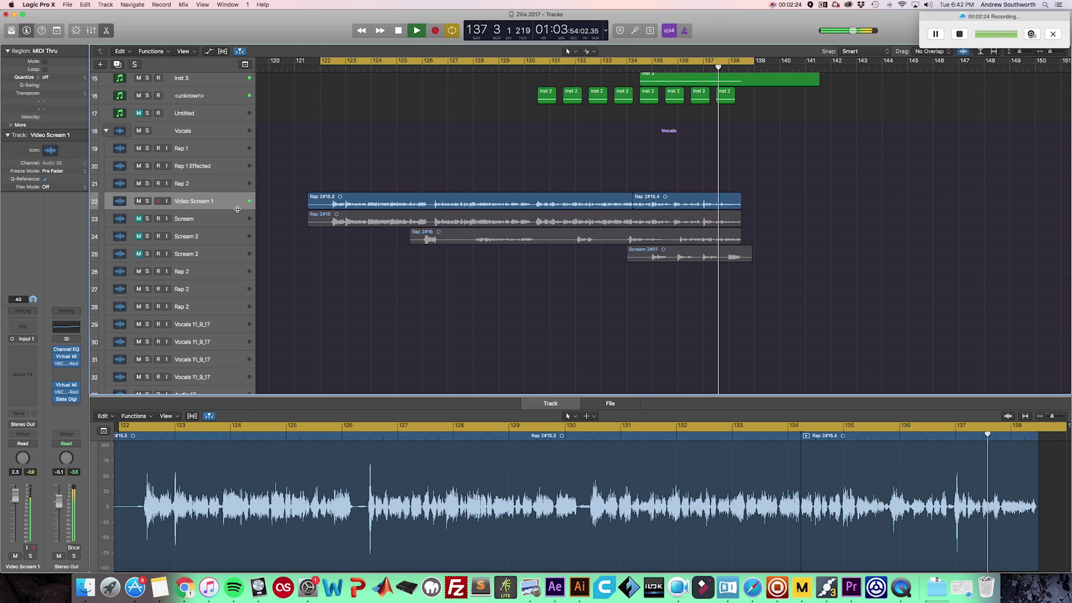
key("space")
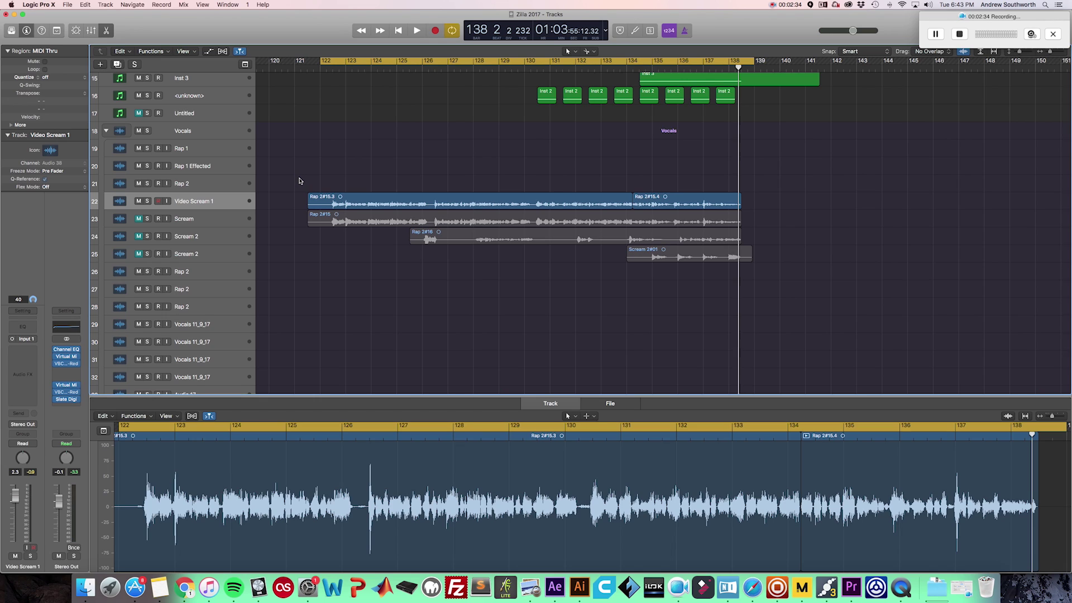
- Return the playhead to bar 122 and set Video Scream 1's volume to 0.0 dB, clearing its peak level reading
left_click(300, 180)
left_click_drag(347, 71, 321, 79)
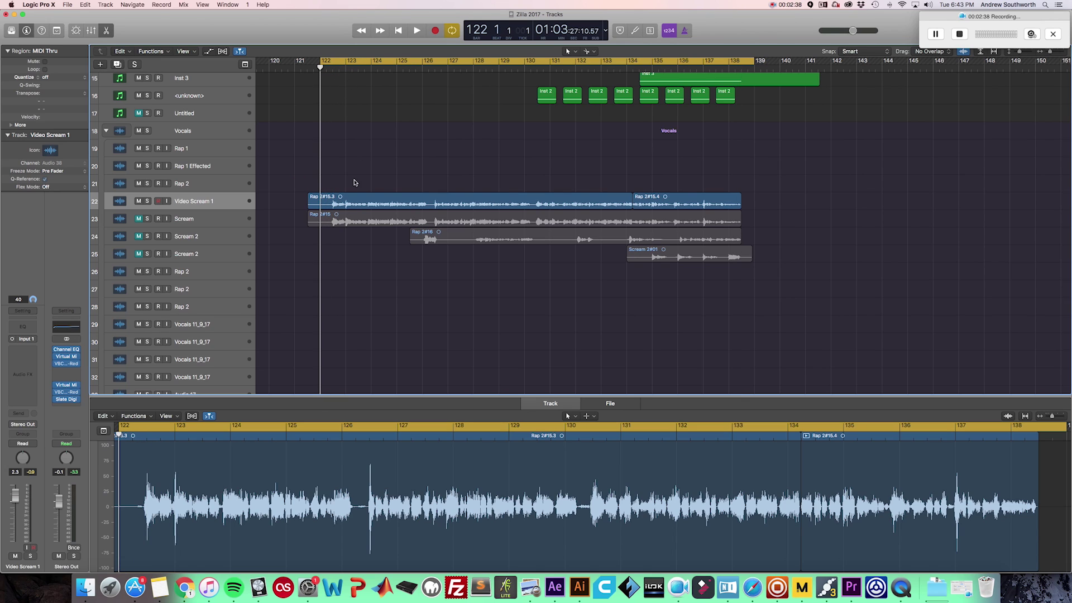
left_click(354, 198)
left_click_drag(17, 495, 16, 499)
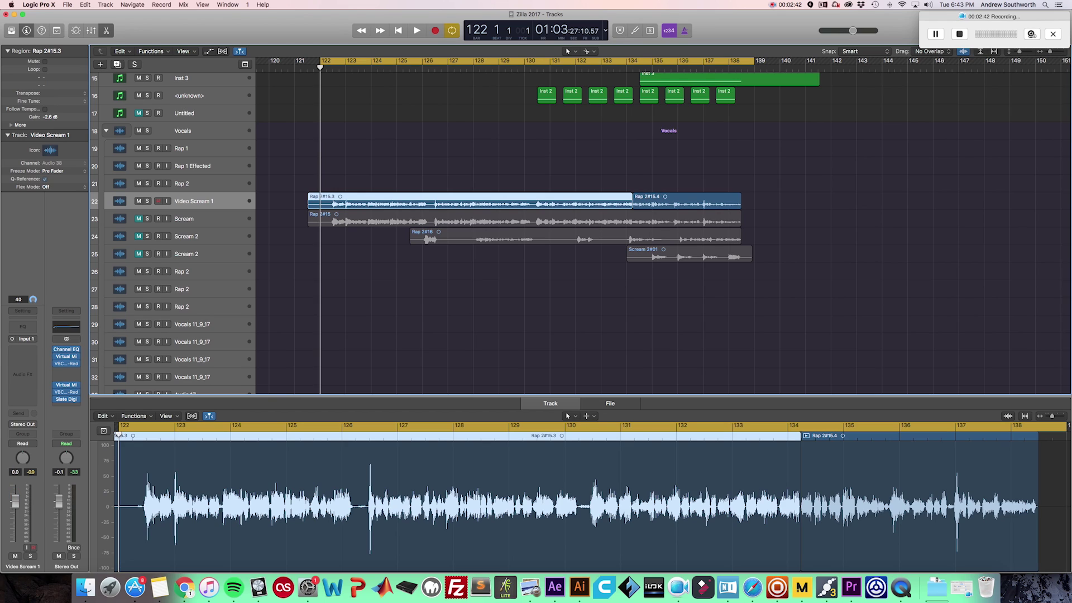
left_click(31, 471)
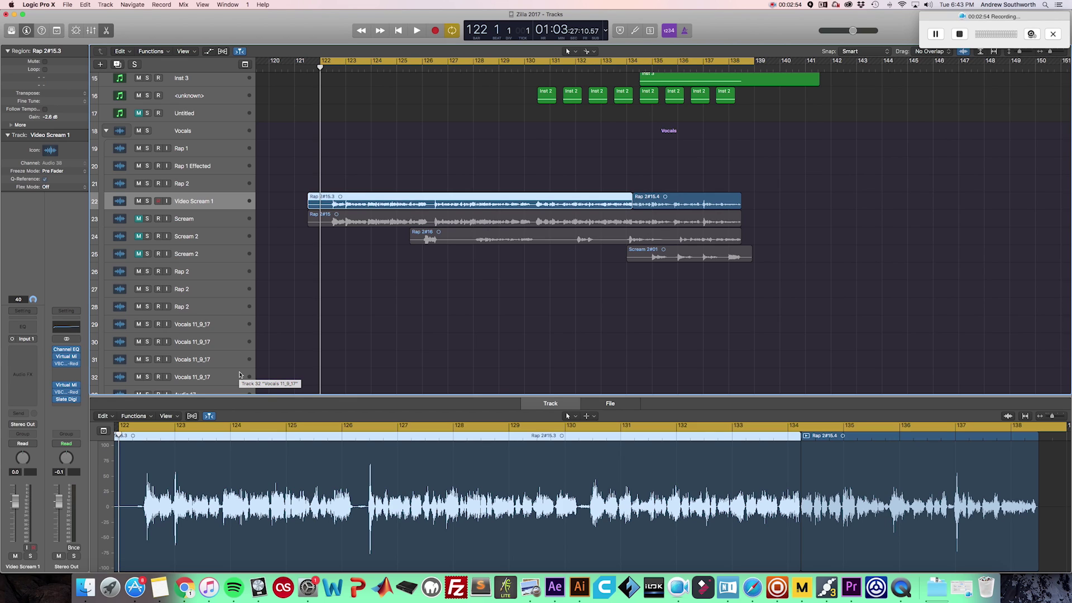
left_click(355, 342)
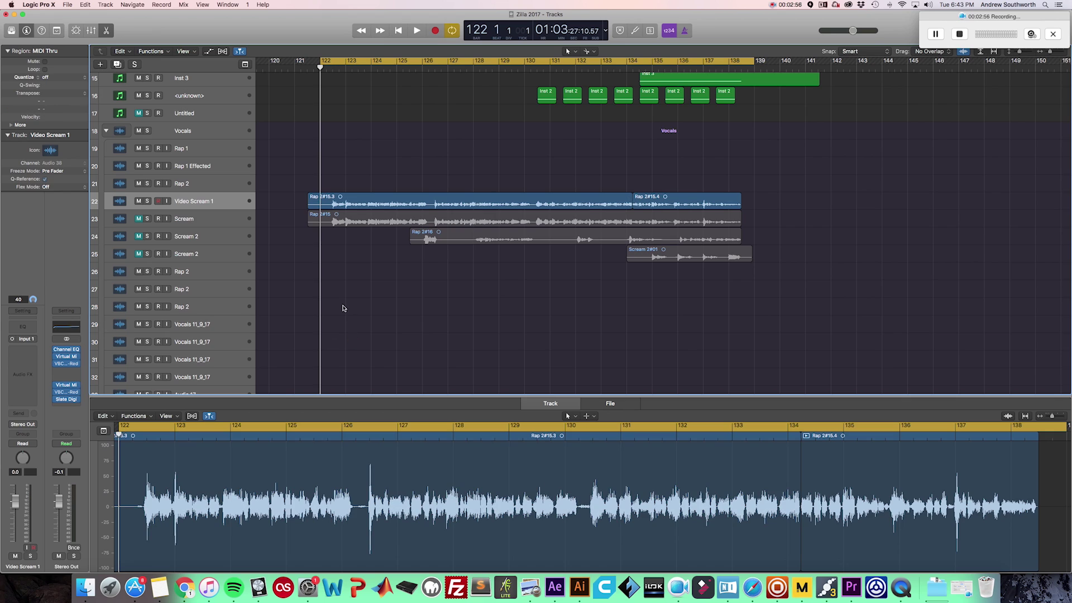
- Check the vocal's level in playback and set the region gain to -4.0 dB on Rap 2#15.3 and -2.2 dB on Rap 2#15.4
key("space")
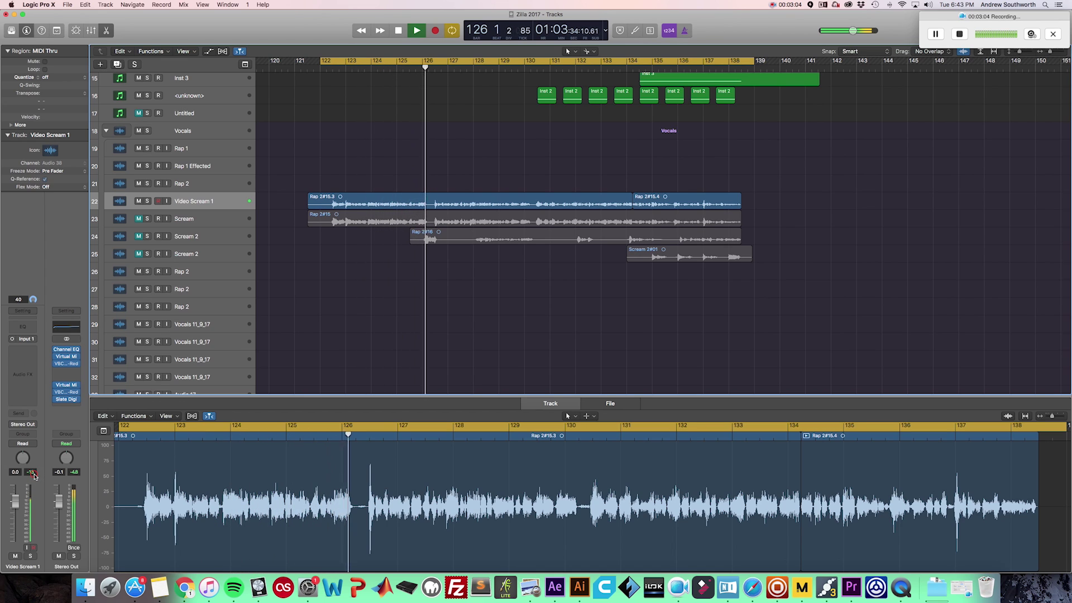
key("space")
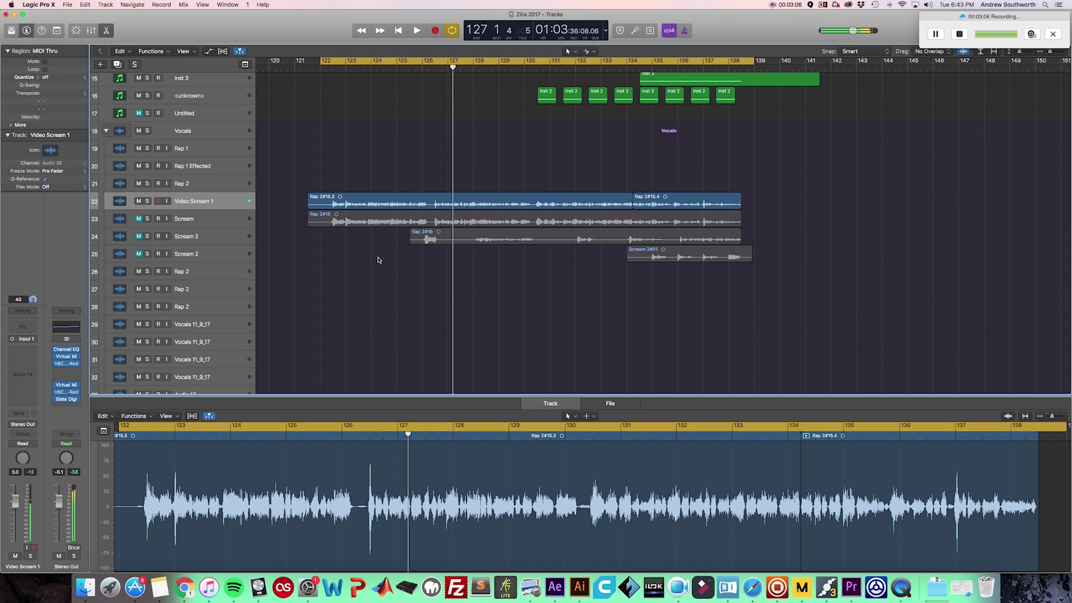
left_click(389, 198)
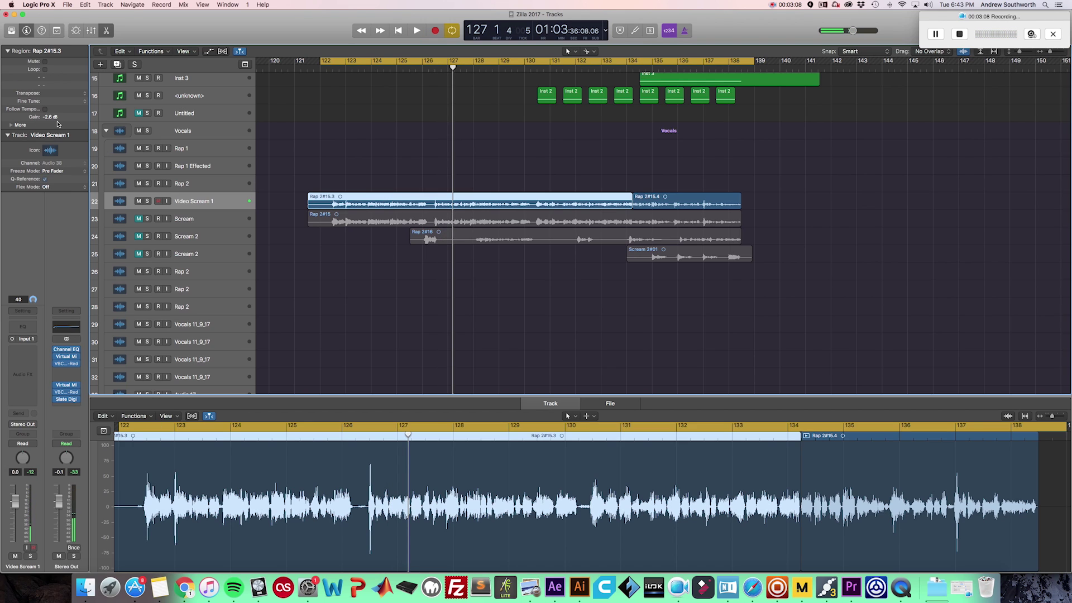
left_click_drag(48, 117, 48, 118)
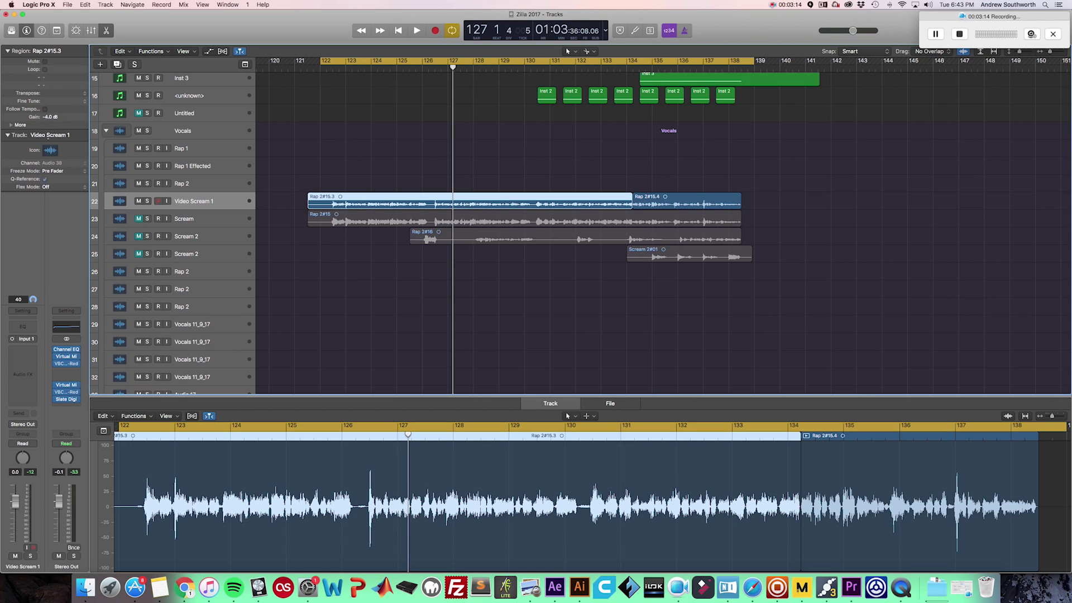
left_click(658, 205)
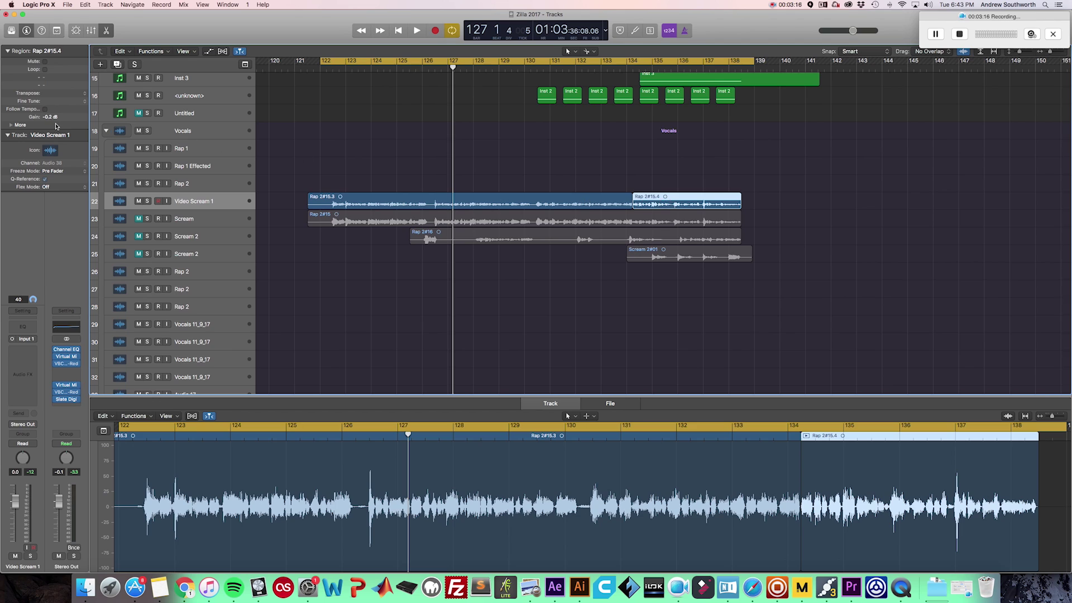
left_click_drag(49, 117, 49, 124)
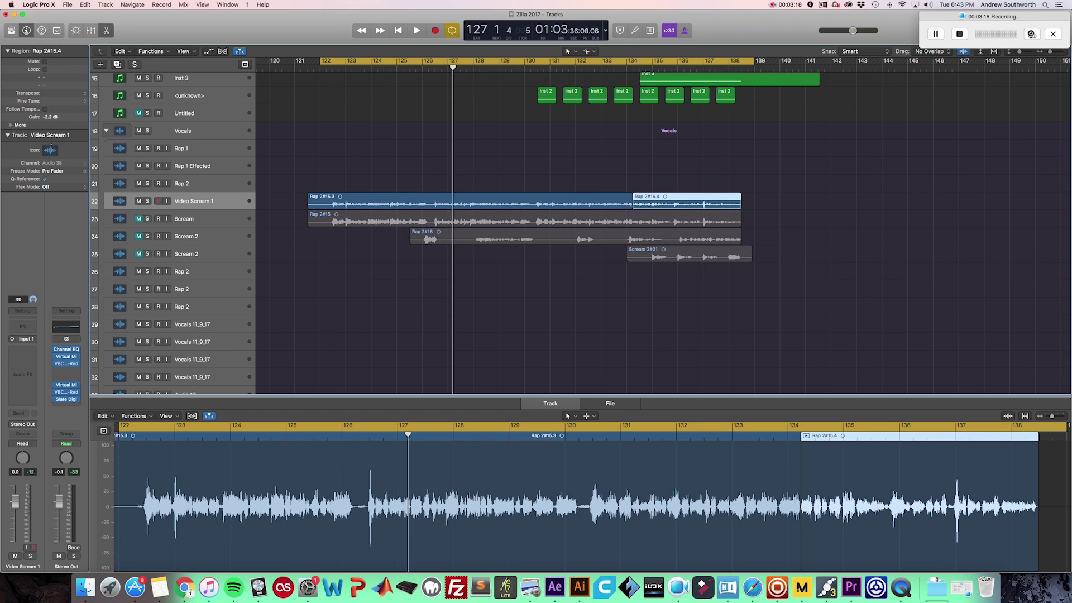
- Check the adjusted levels in playback, looping from bar 134 over region Rap 2#15.4 with the Video Scream 1 track soloed
key("space")
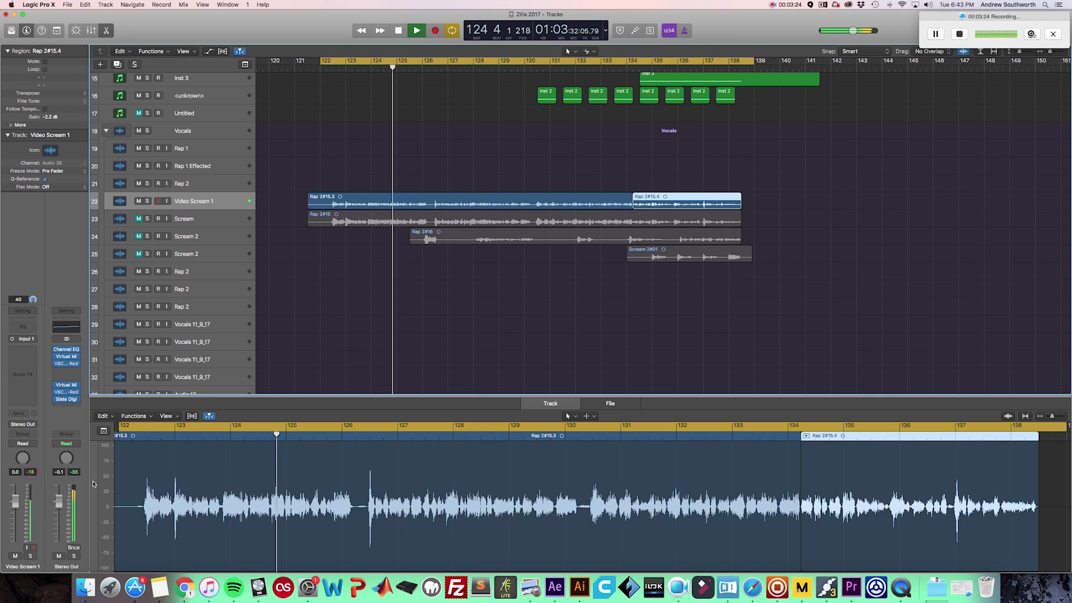
left_click(630, 68)
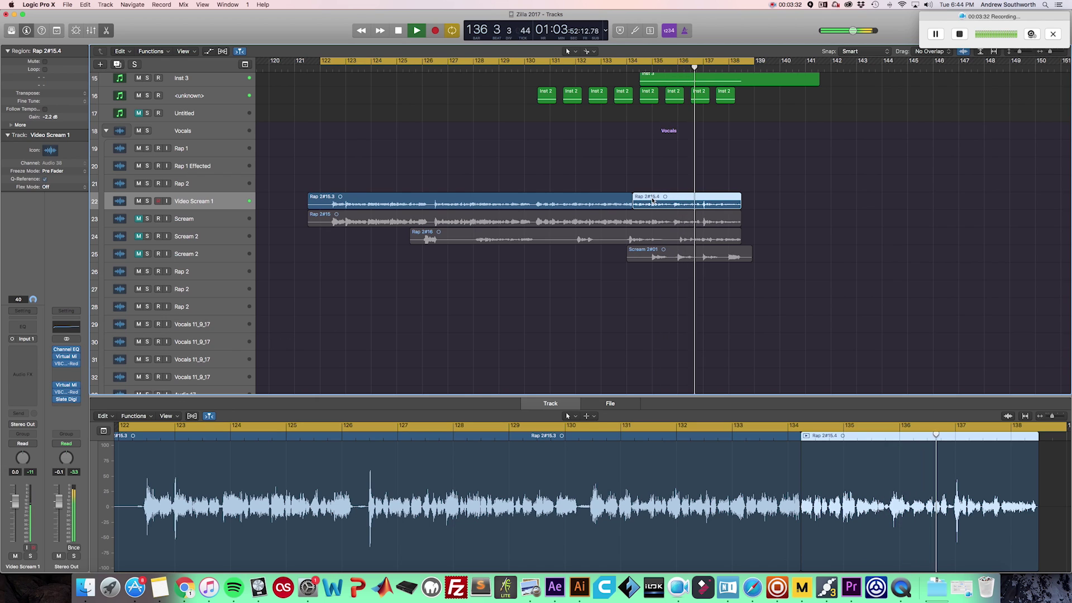
key("space")
left_click_drag(670, 62, 753, 64)
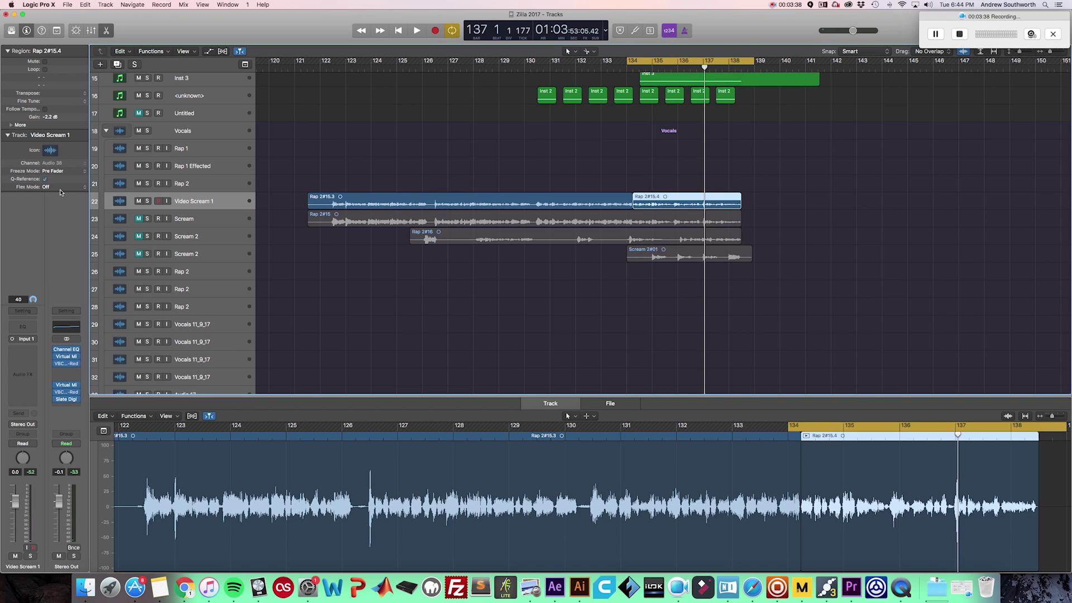
key("space")
key("s")
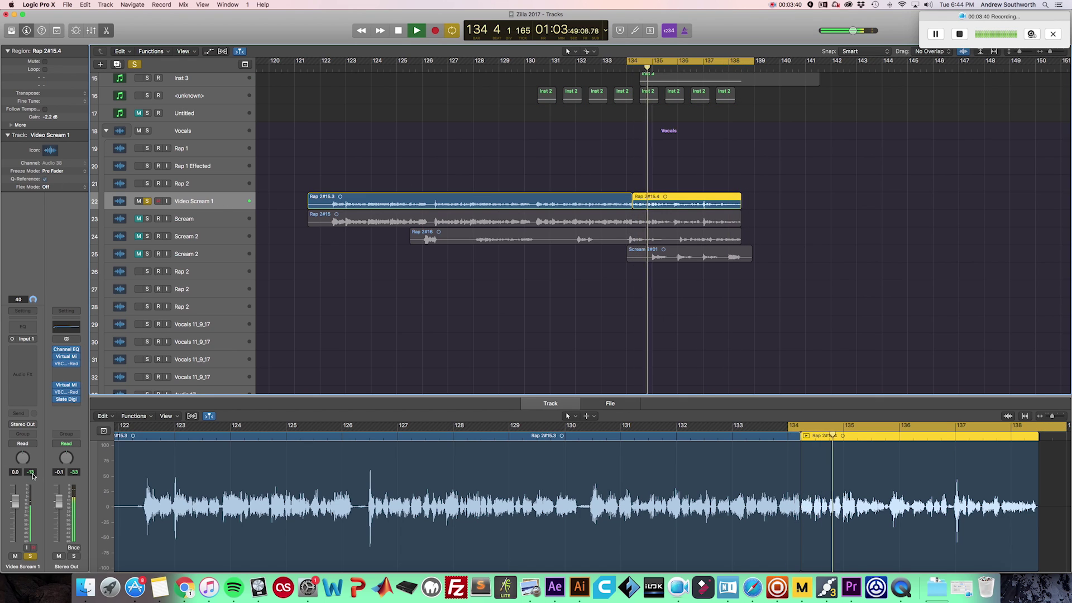
key("space")
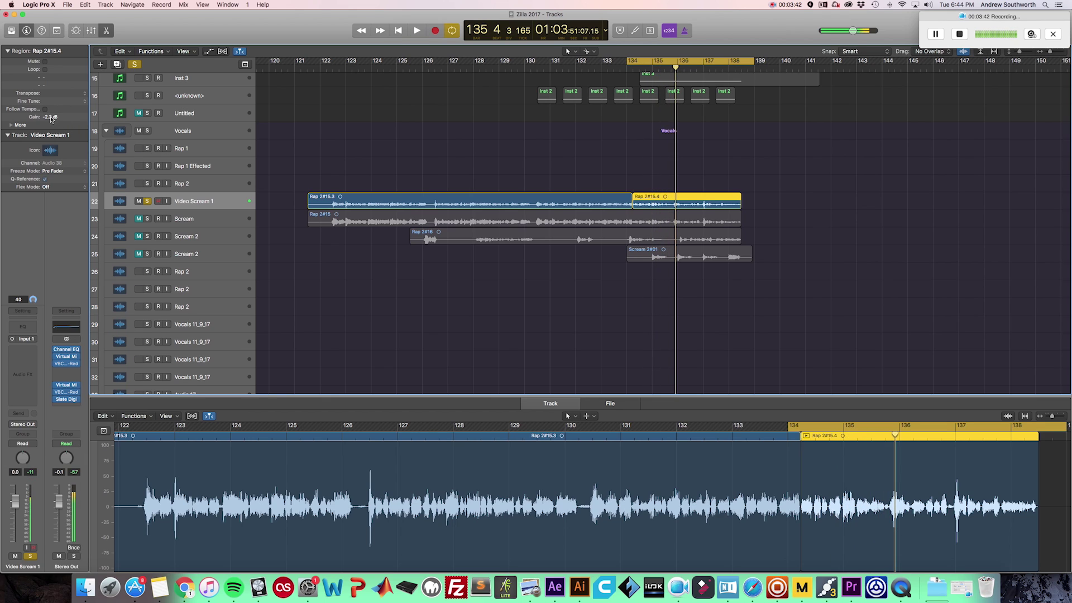
- Try region gains of -1.7 dB and -3.2 dB on Rap 2#15.4, and settle on -0.2 dB
left_click_drag(51, 117, 49, 116)
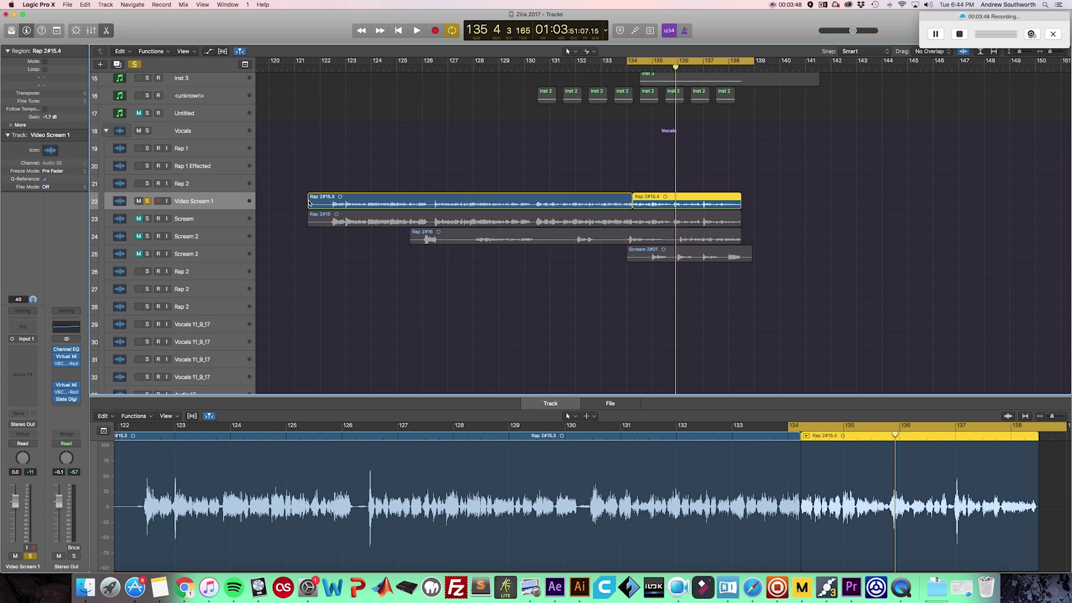
left_click_drag(48, 117, 49, 125)
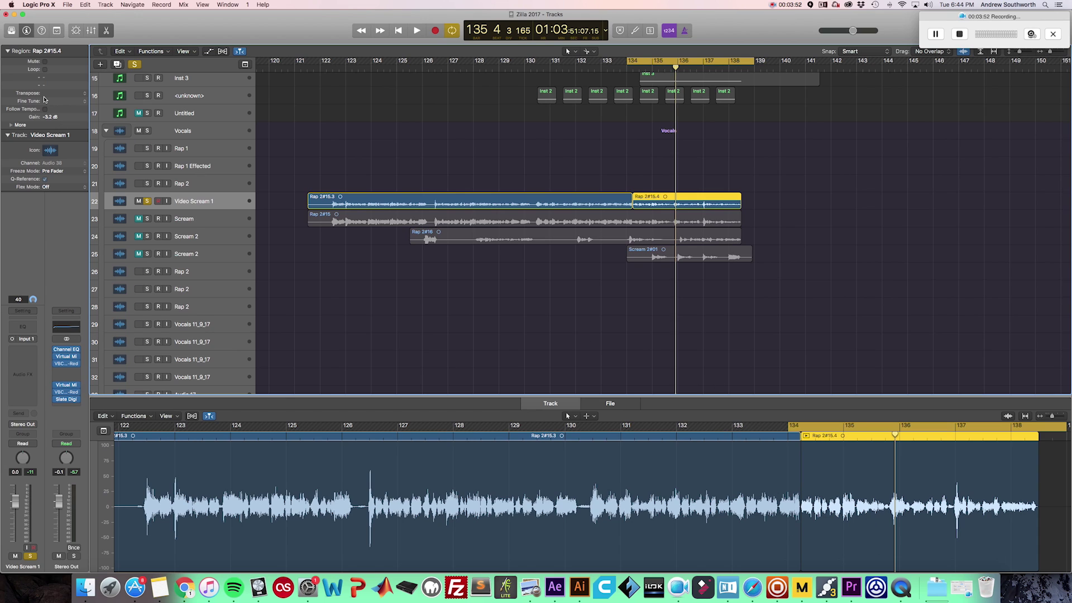
left_click_drag(49, 117, 48, 112)
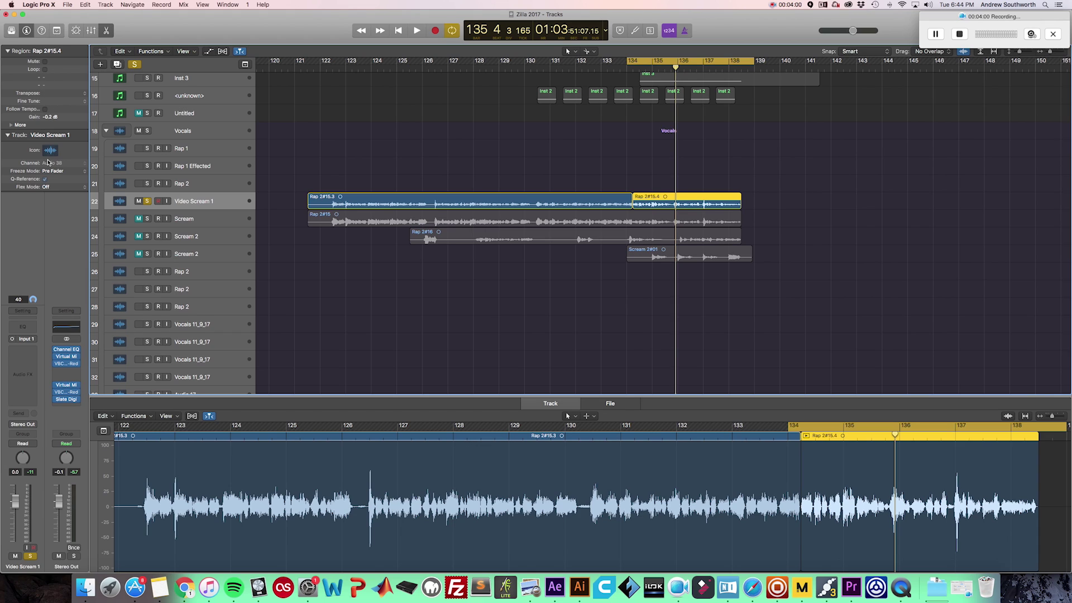
- Extend the cycle range back to the start of region Rap 2#15.3, leaving no region selected
left_click(583, 201)
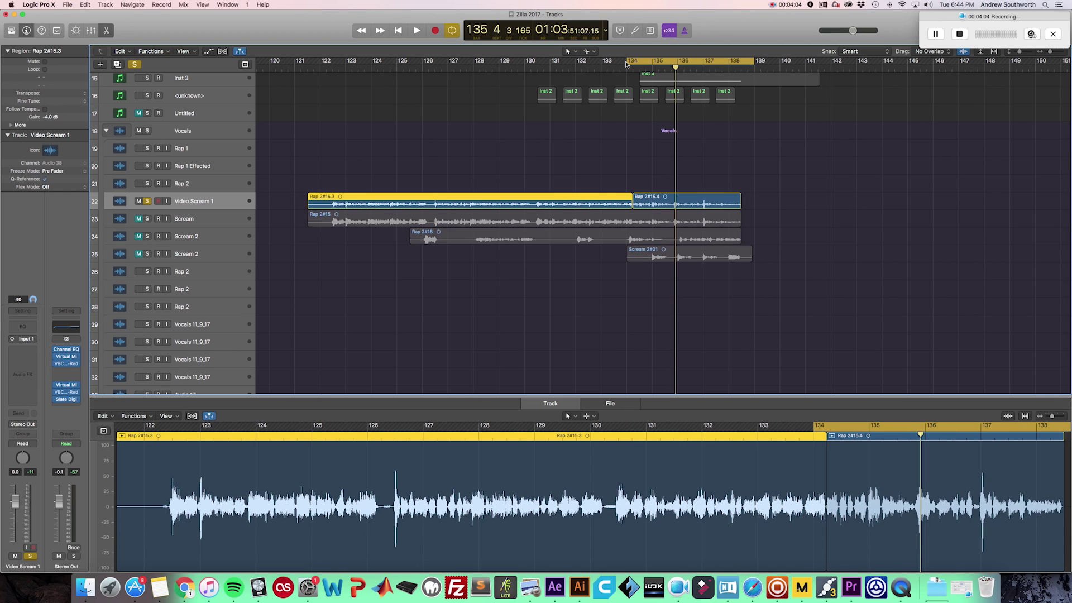
left_click_drag(626, 64, 308, 98)
left_click(463, 144)
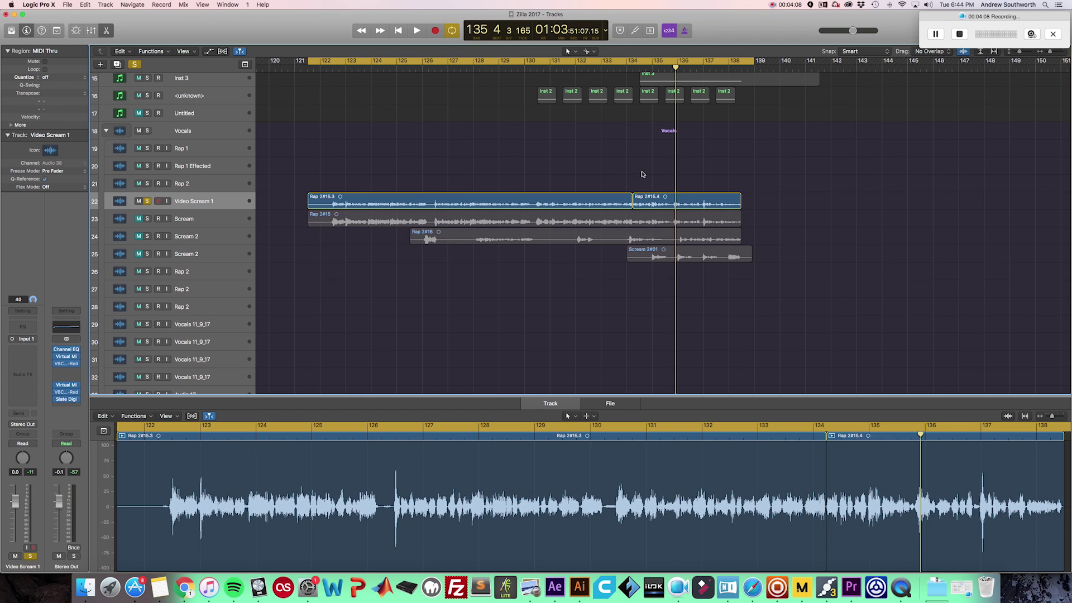
left_click_drag(642, 174, 624, 196)
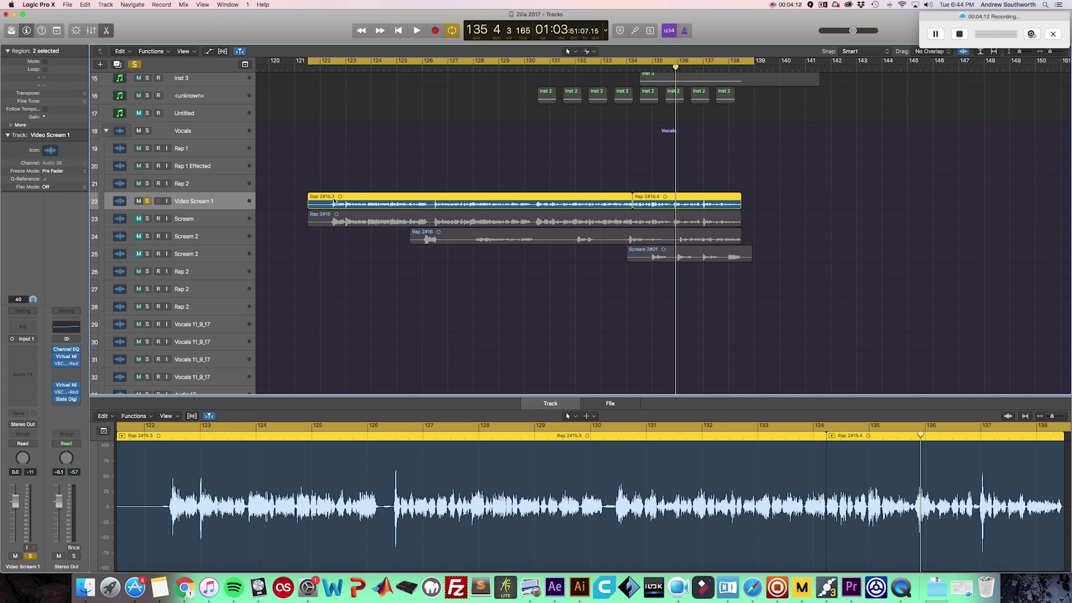
left_click(617, 174)
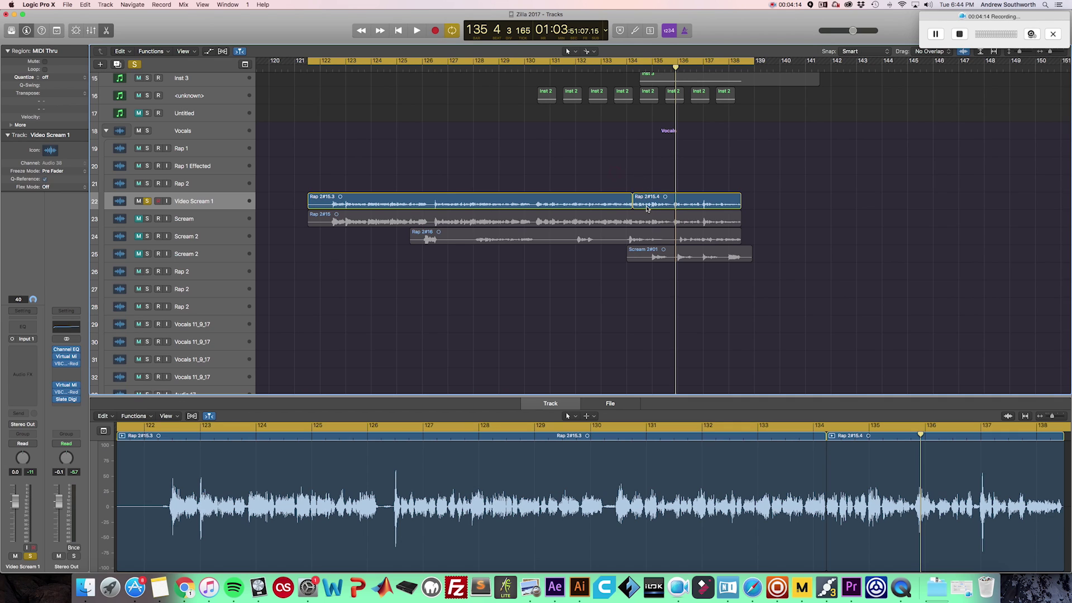
left_click_drag(651, 176, 598, 204)
left_click(620, 170)
left_click_drag(659, 180, 651, 205)
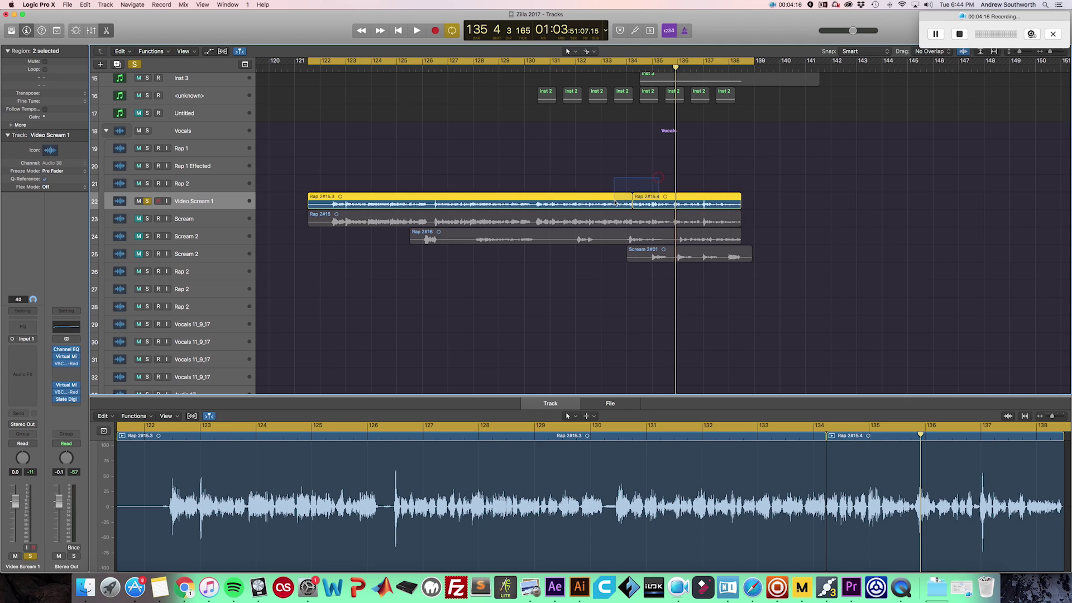
left_click(567, 166)
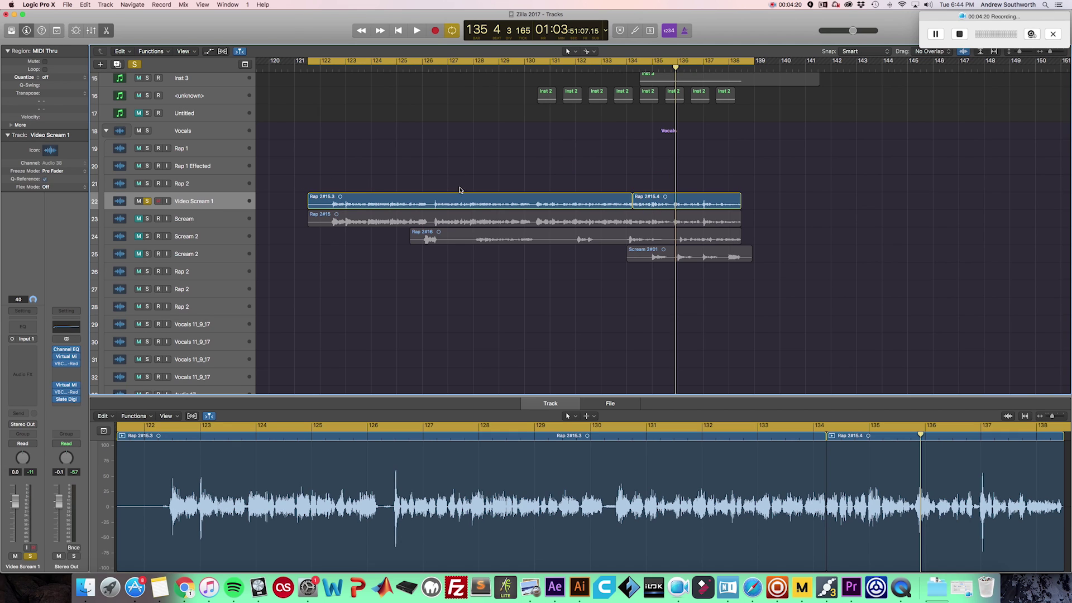
- Select both regions on Video Scream 1, unsolo the track and view the plug-ins available for its empty insert slot
left_click(179, 207)
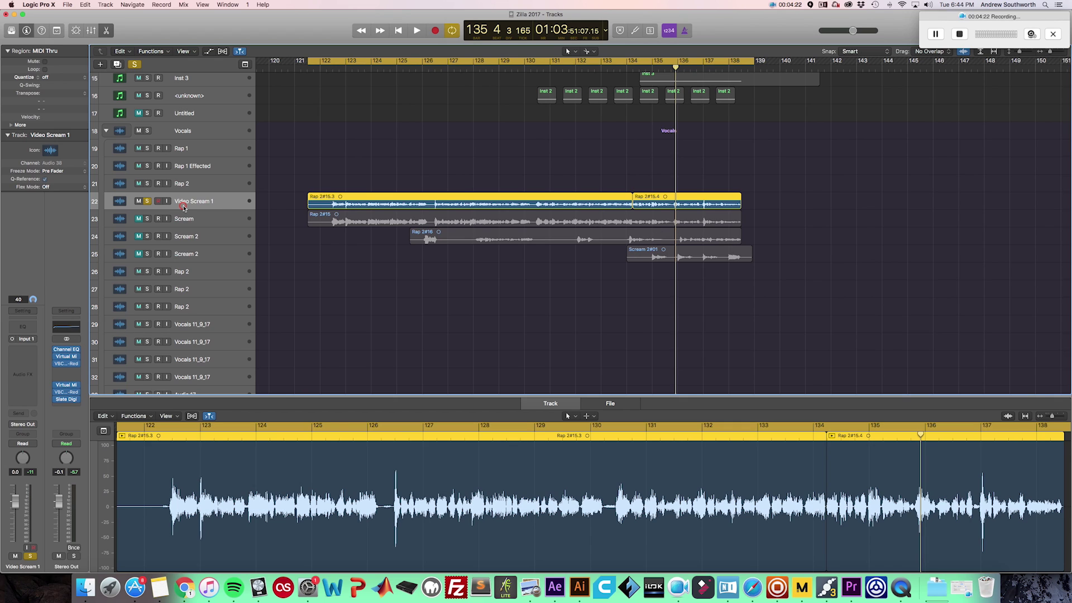
left_click(147, 202)
left_click(23, 358)
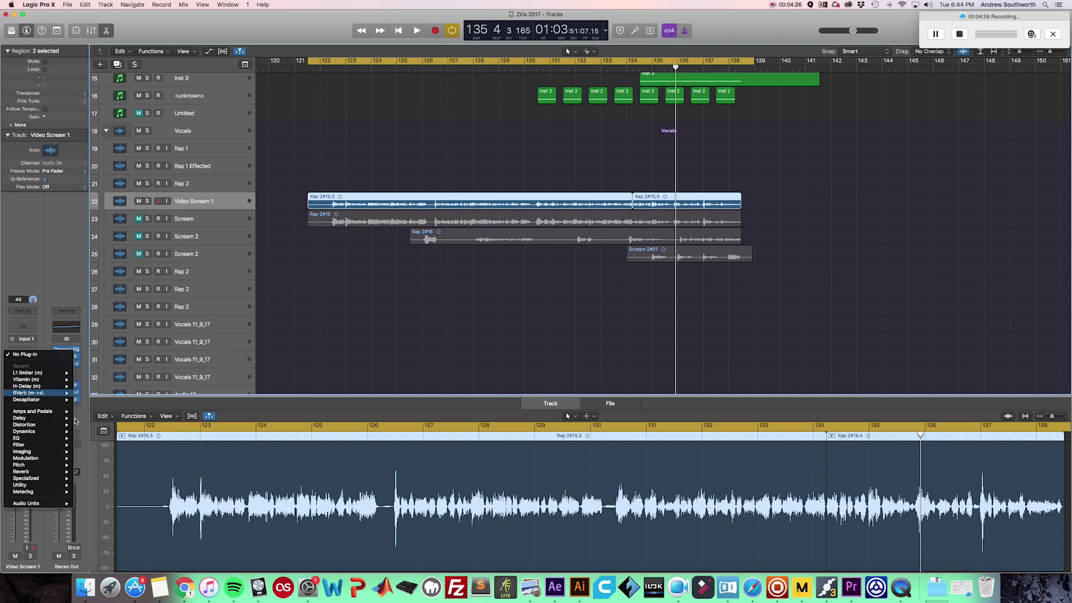
left_click(45, 294)
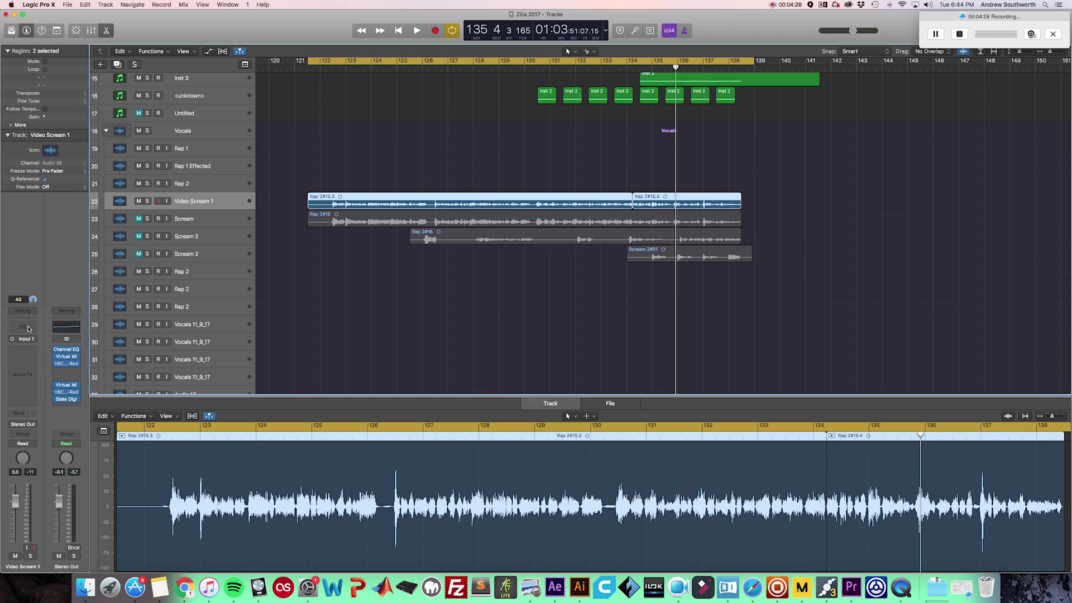
- Insert a Channel EQ on Video Scream 1 and add Slate Digital's mono Virtual Mix Rack lower in its effects chain
left_click(22, 326)
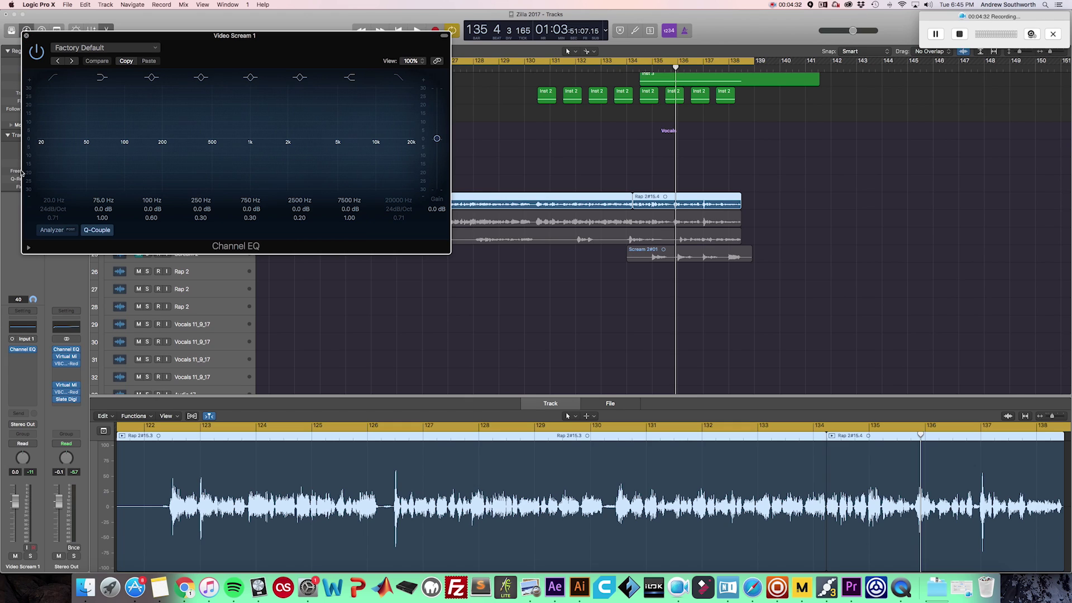
left_click(26, 36)
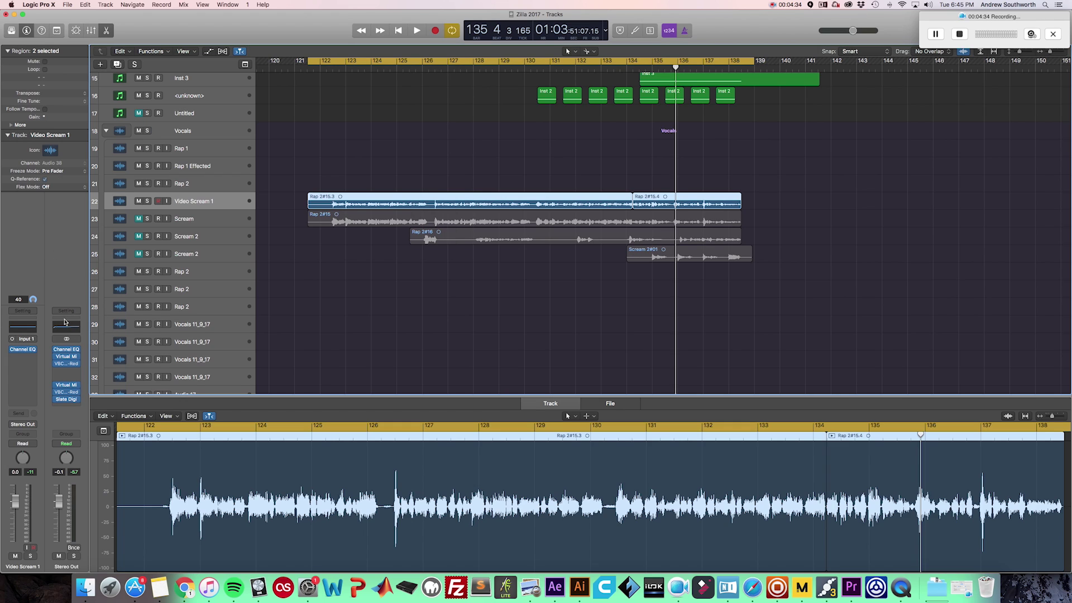
left_click(26, 365)
mouse_move(51, 510)
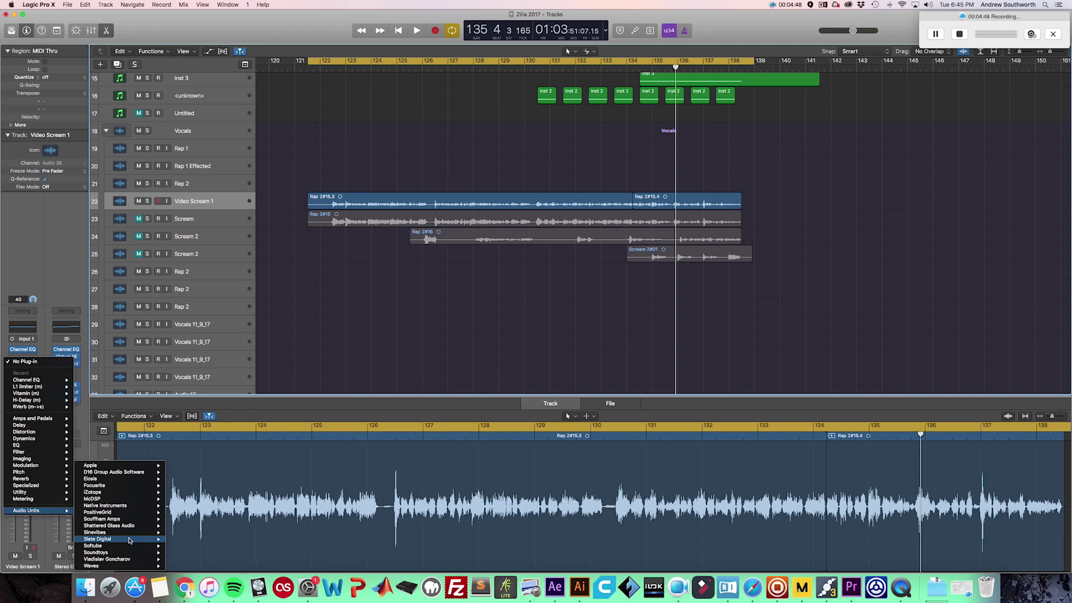
mouse_move(129, 540)
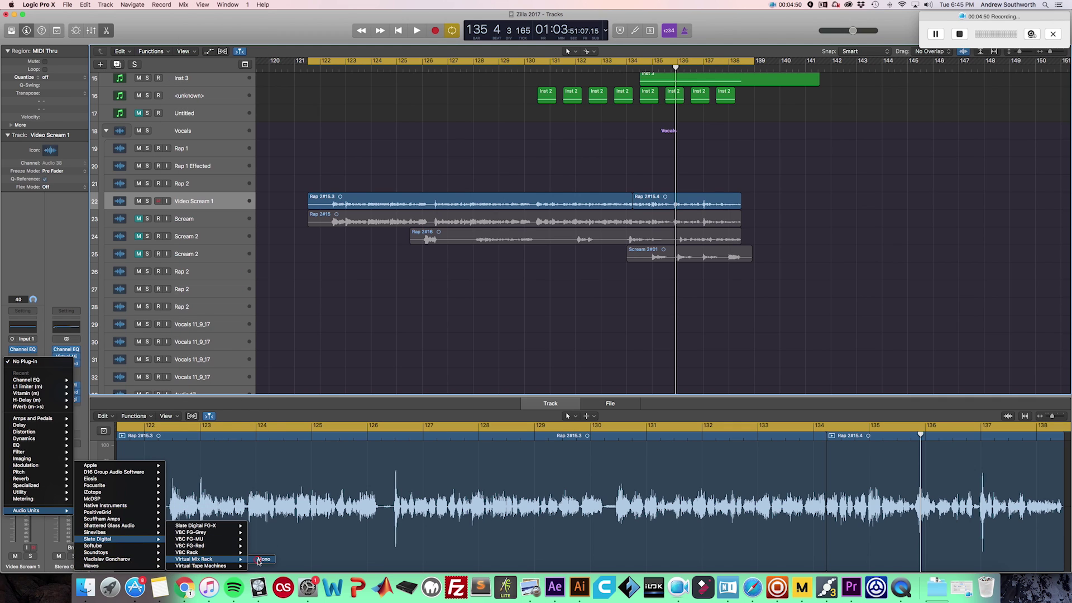
left_click(260, 554)
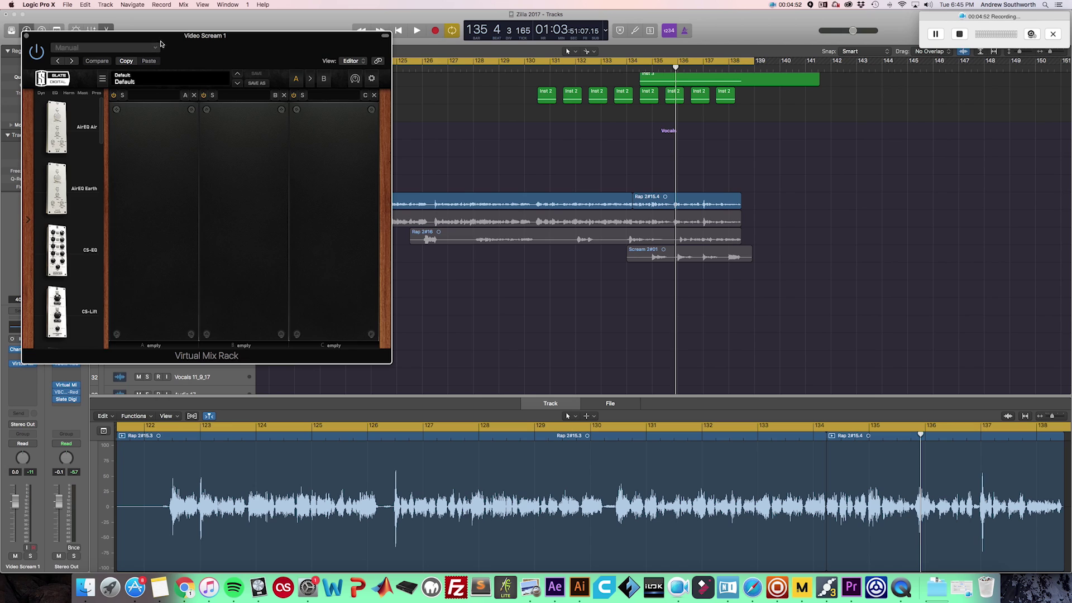
- Load the FG-116 compressor and the FG-S equalizer into the first two slots of the Virtual Mix Rack, and close the plug-in window
left_click(81, 103)
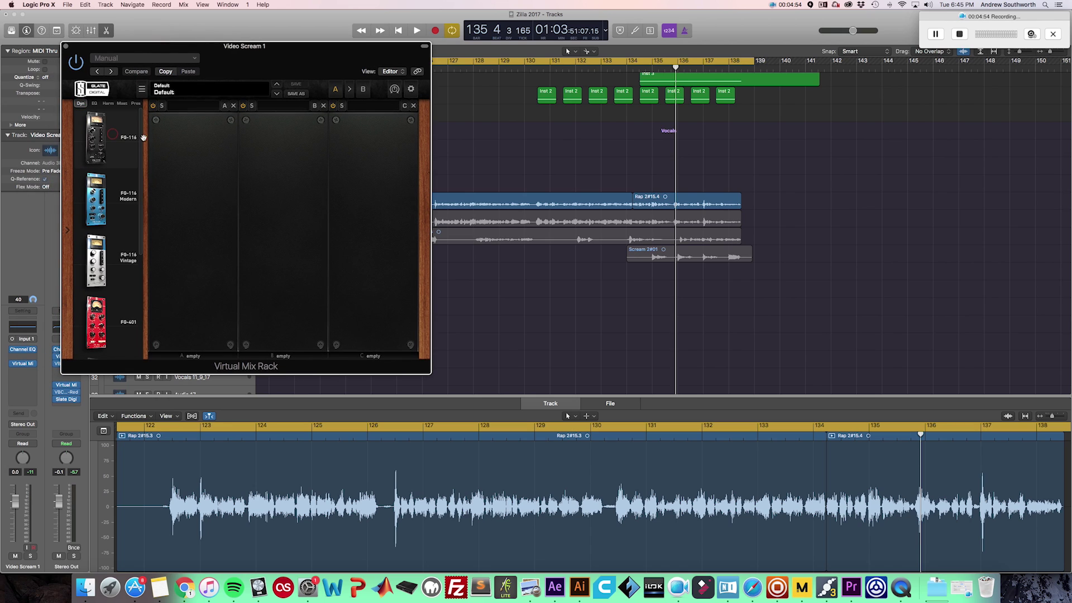
left_click(101, 137)
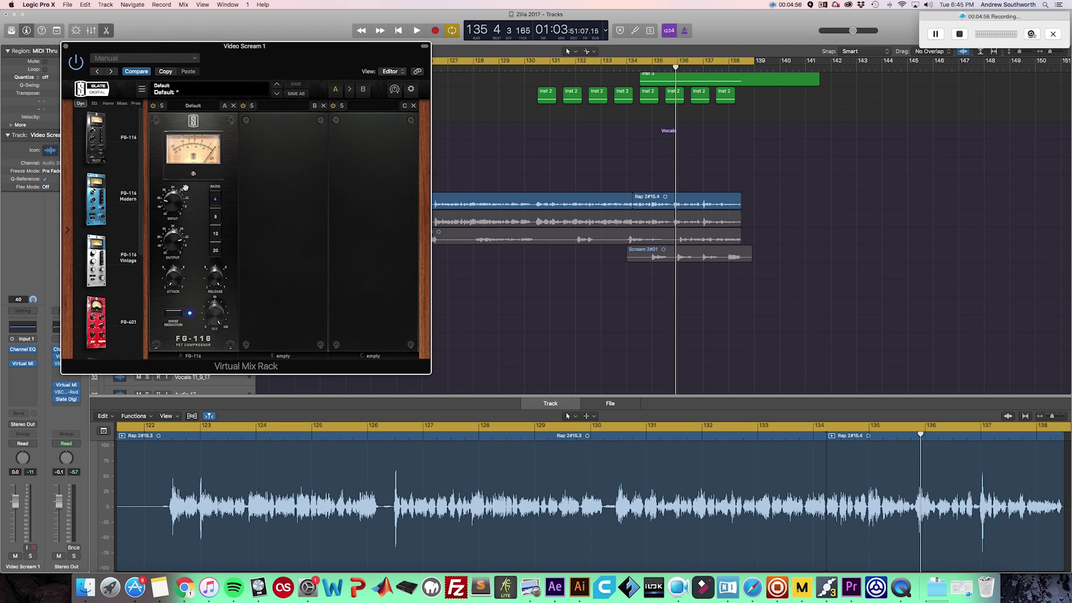
left_click(95, 104)
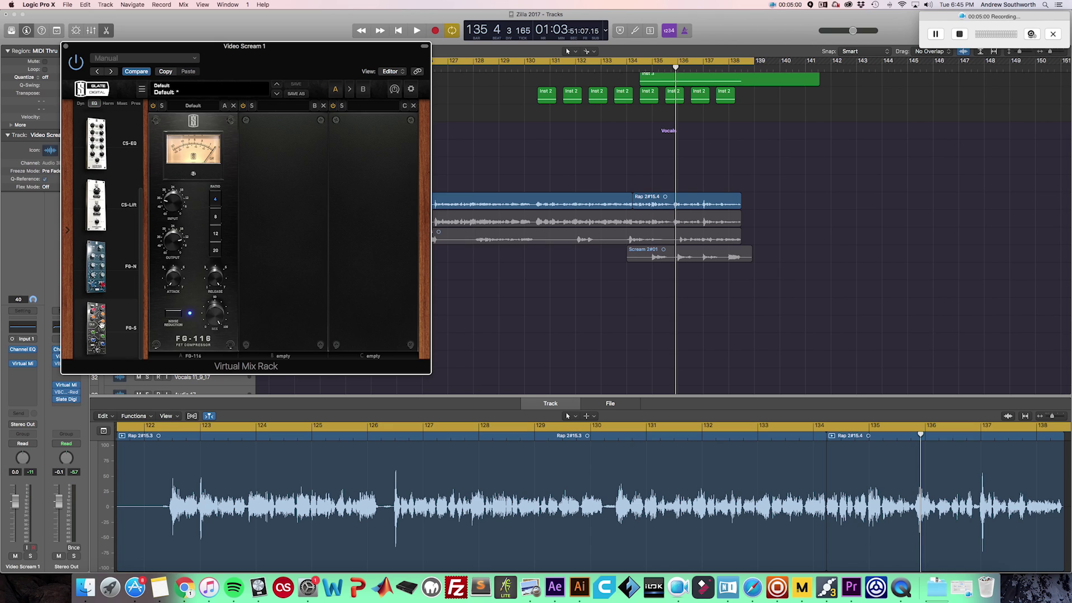
left_click_drag(102, 325, 275, 261)
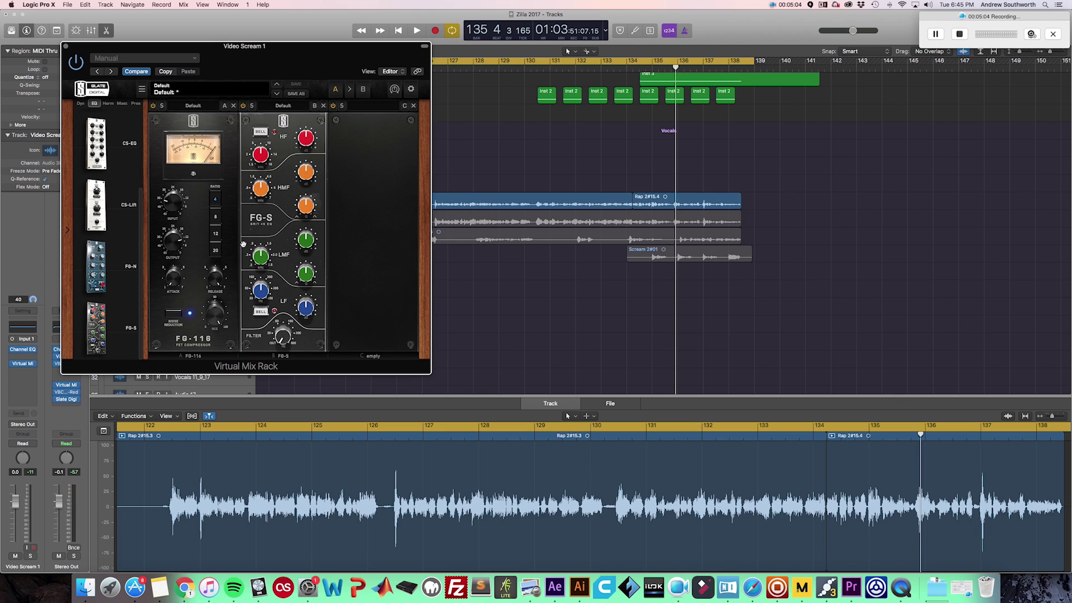
scroll(106, 168, "up", 4)
left_click(81, 105)
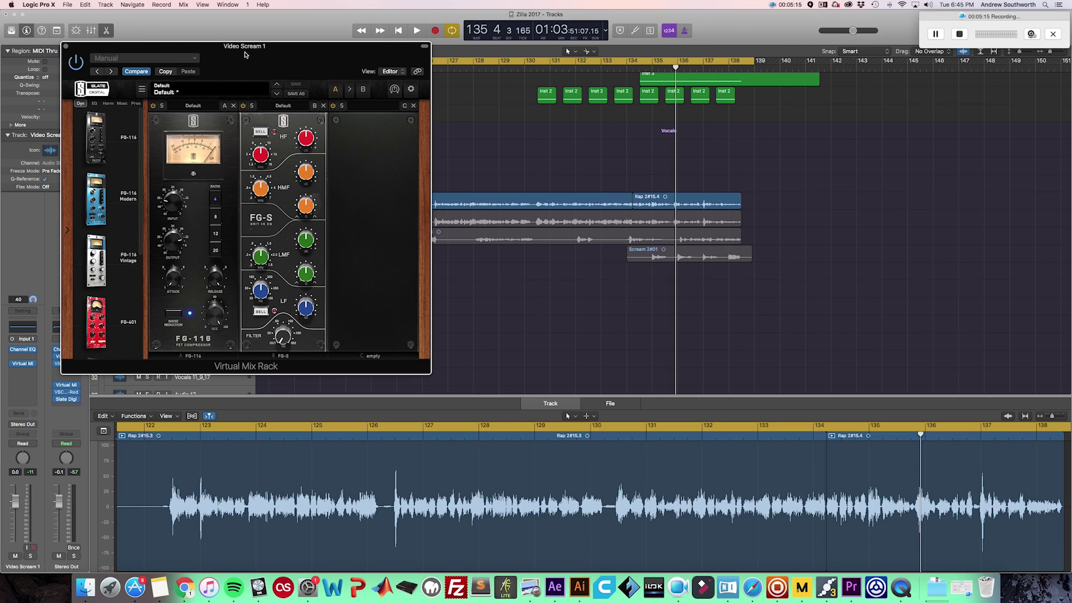
left_click_drag(245, 54, 315, 73)
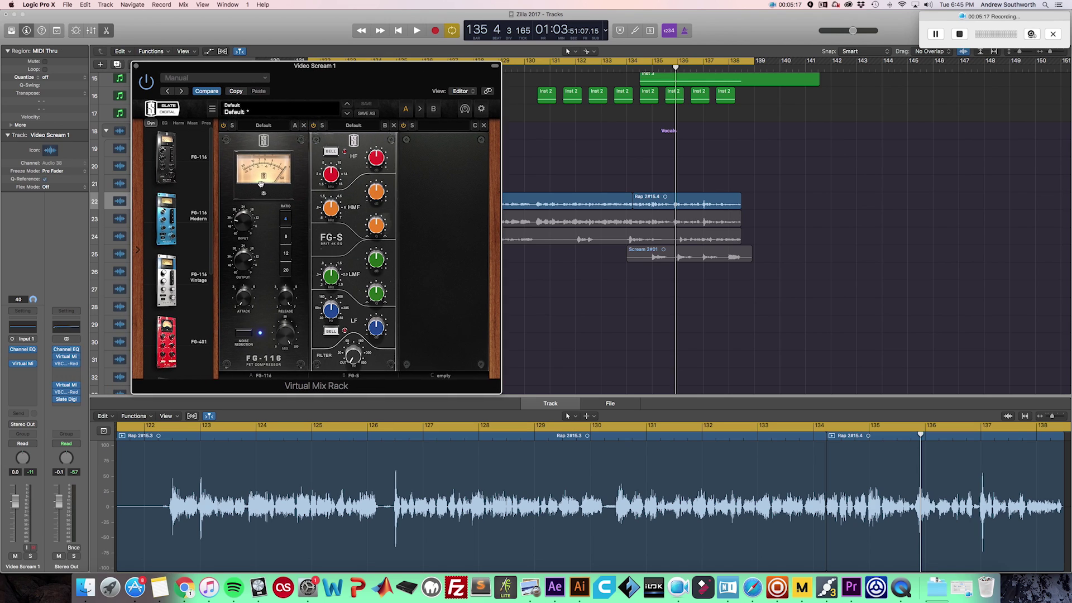
left_click(136, 67)
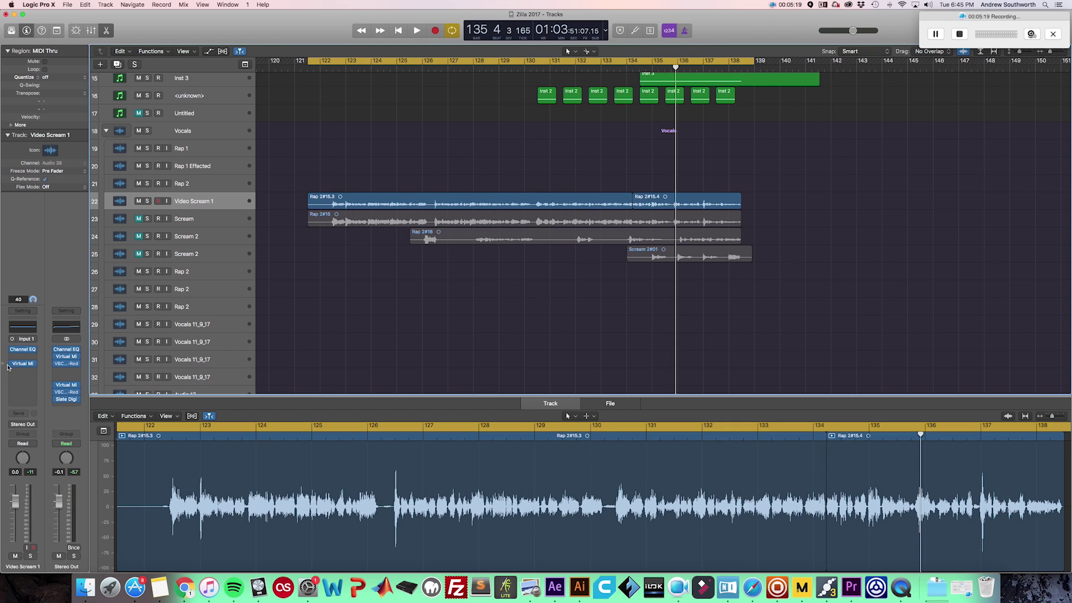
- Solo Video Scream 1 with the Virtual Mix Rack bypassed, and play it from a cycle range shifted to start near bar 122
key("s")
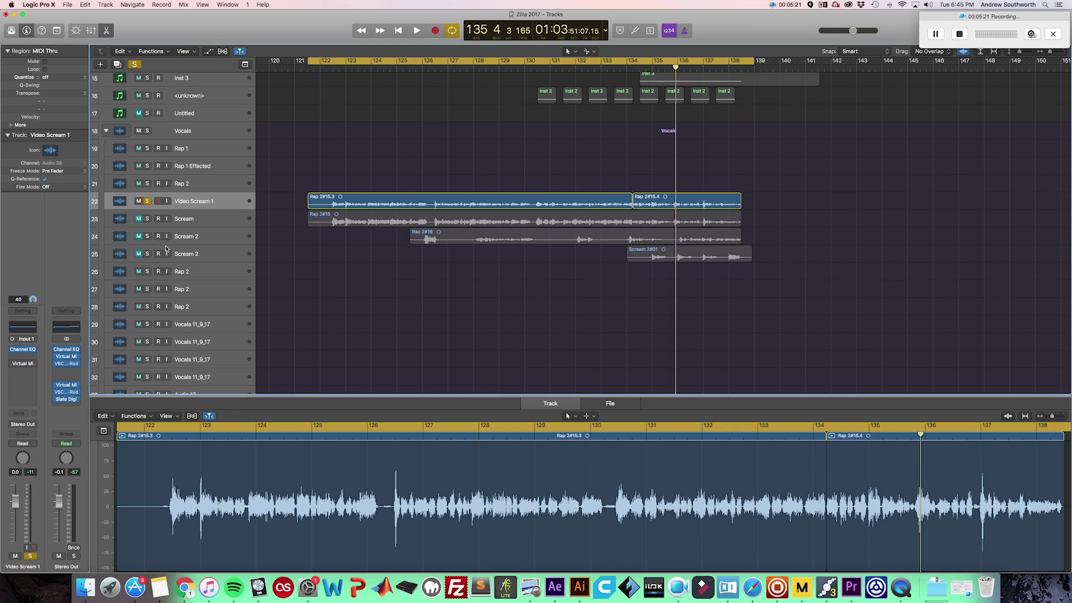
left_click(306, 63)
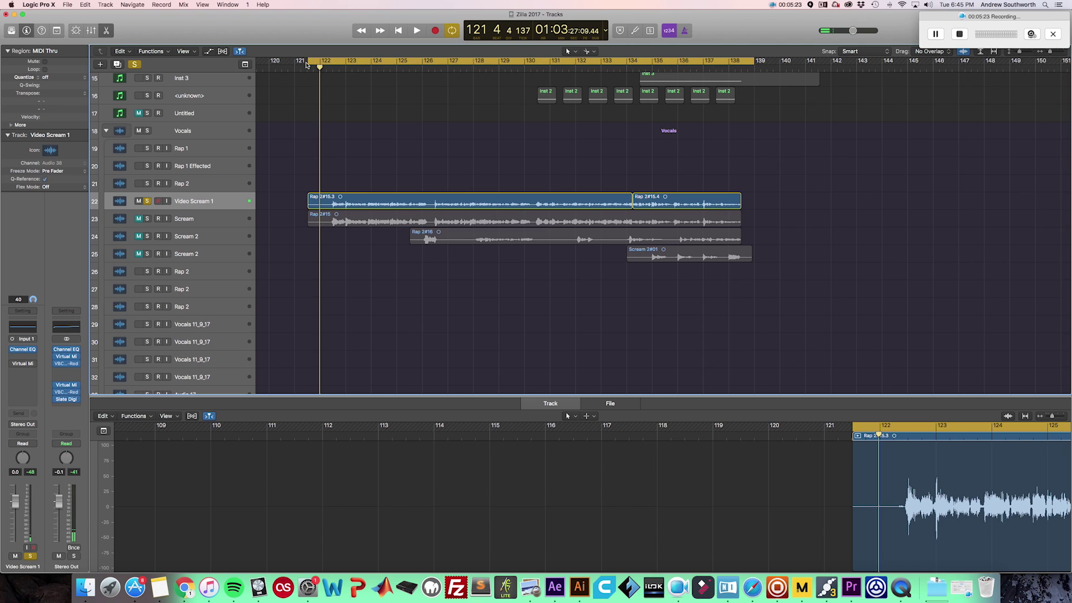
left_click_drag(313, 64, 338, 66)
key("space")
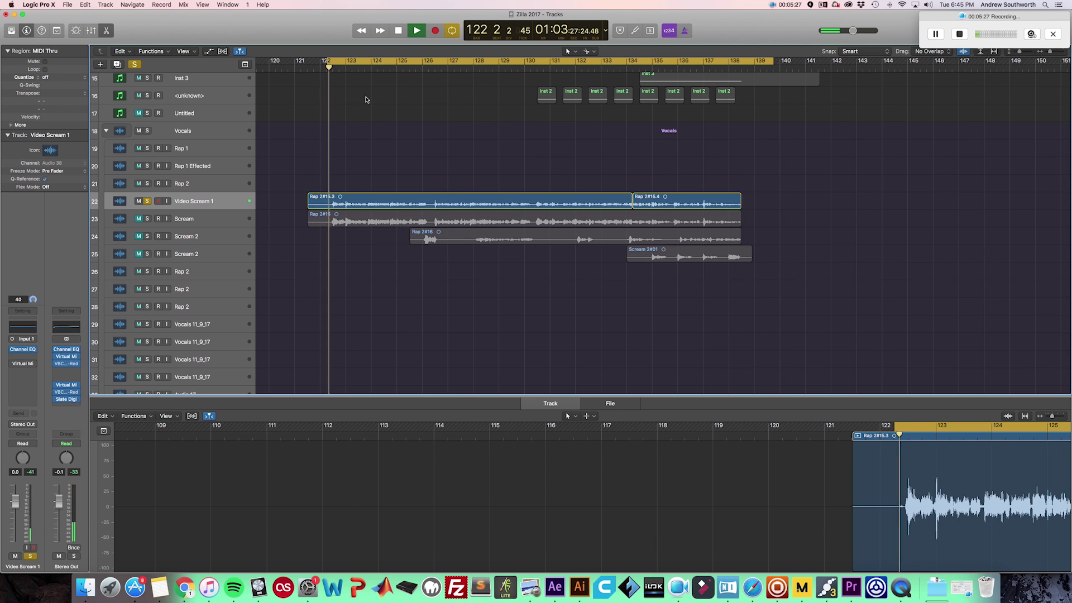
- Turn on the Channel EQ's analyzer and set a low cut at 136 Hz with a 24 dB/Oct slope and Q of 0.57
left_click(22, 349)
left_click(53, 230)
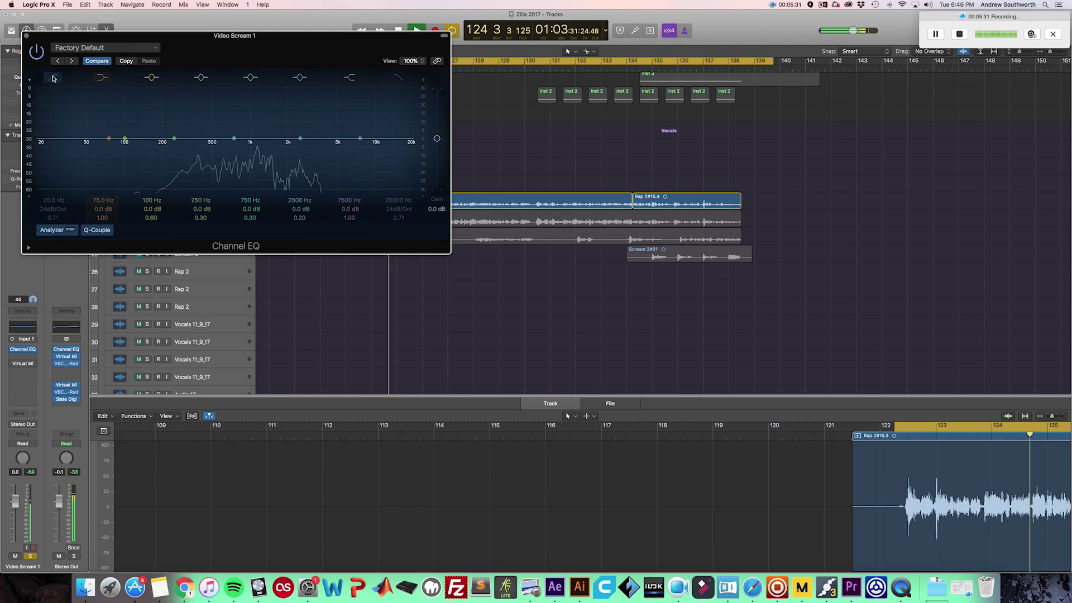
left_click_drag(72, 141, 135, 147)
left_click_drag(125, 140, 157, 163)
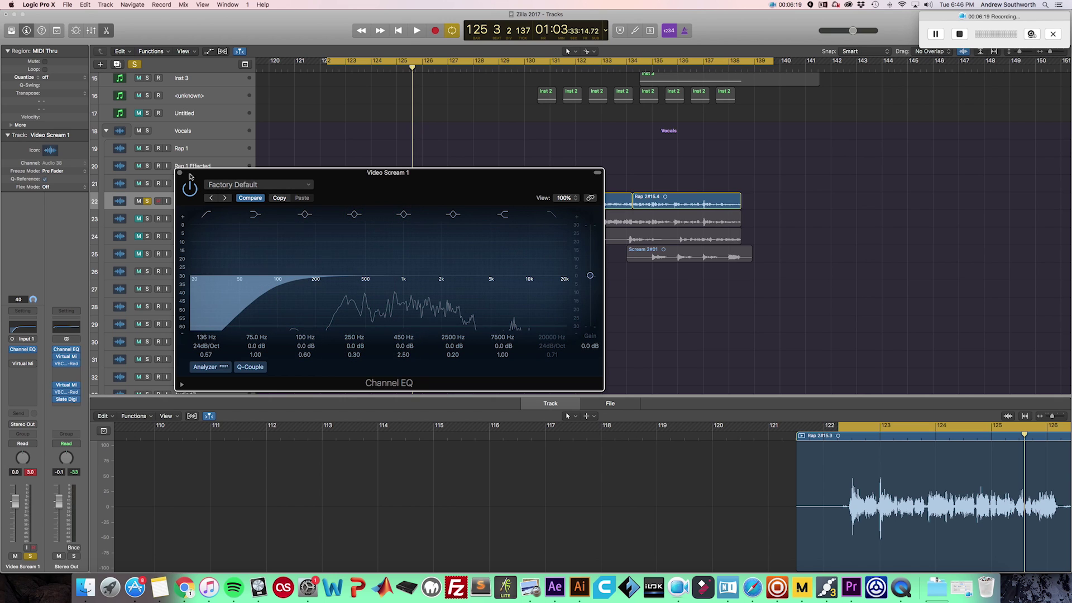
left_click(179, 173)
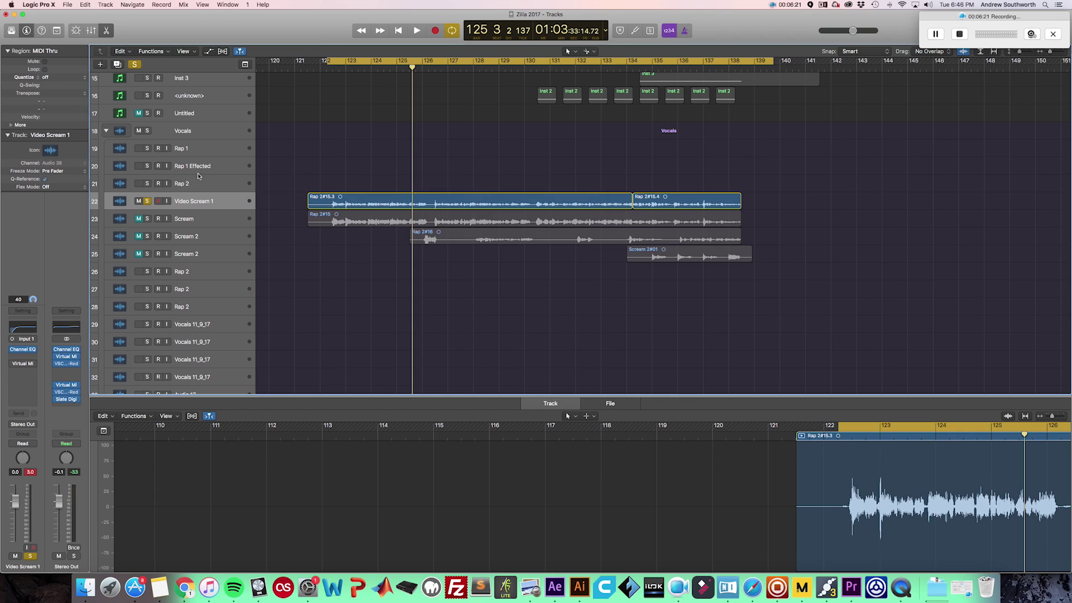
- Re-enable and open the Virtual Mix Rack on Video Scream 1, and bypass its FG-S module
left_click(213, 200)
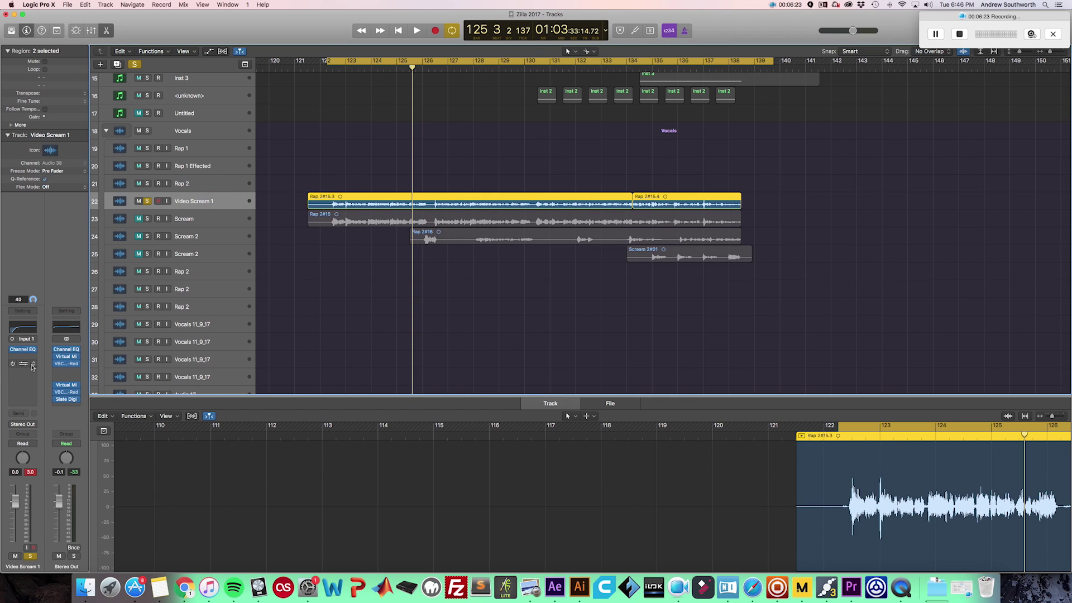
left_click(14, 365)
left_click(23, 364)
left_click(34, 472)
left_click(316, 129)
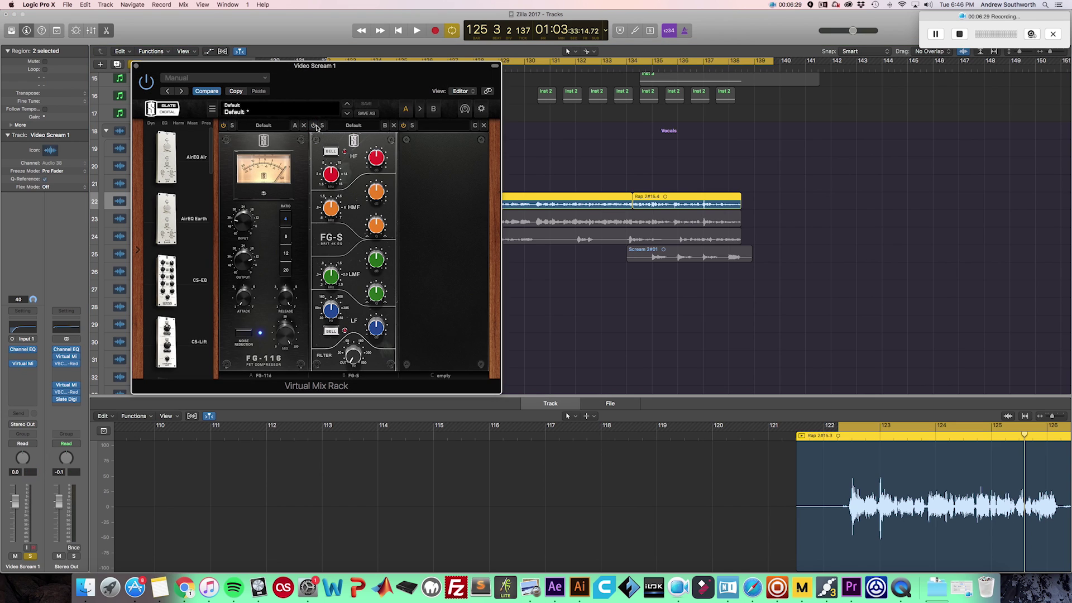
- Move the Virtual Mix Rack window clear of the channel strips and audition the vocal through the FG-116's default settings
left_click_drag(297, 70, 435, 137)
key("space")
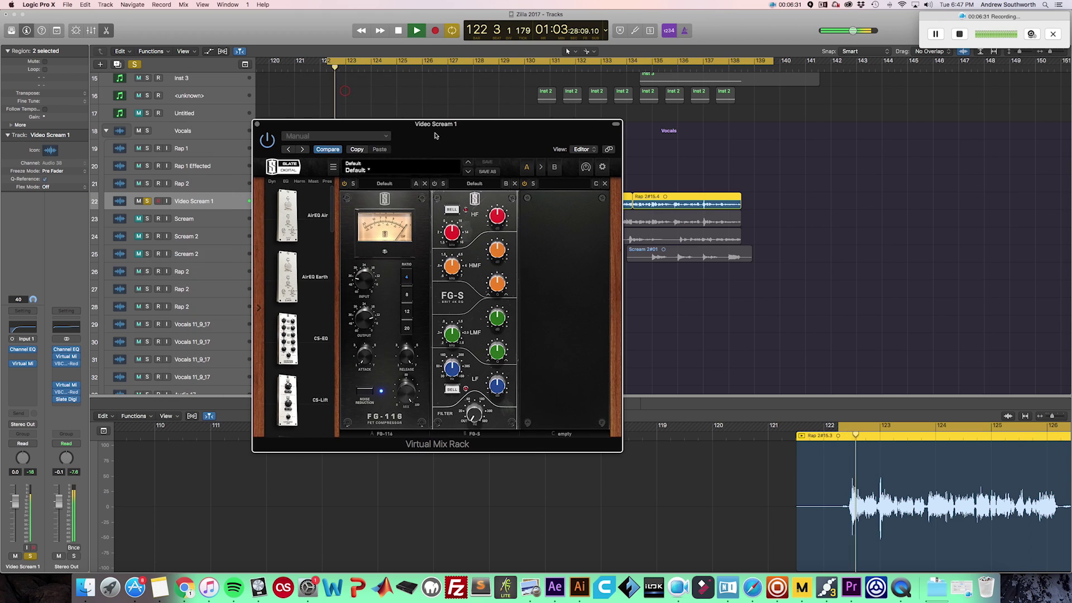
key("space")
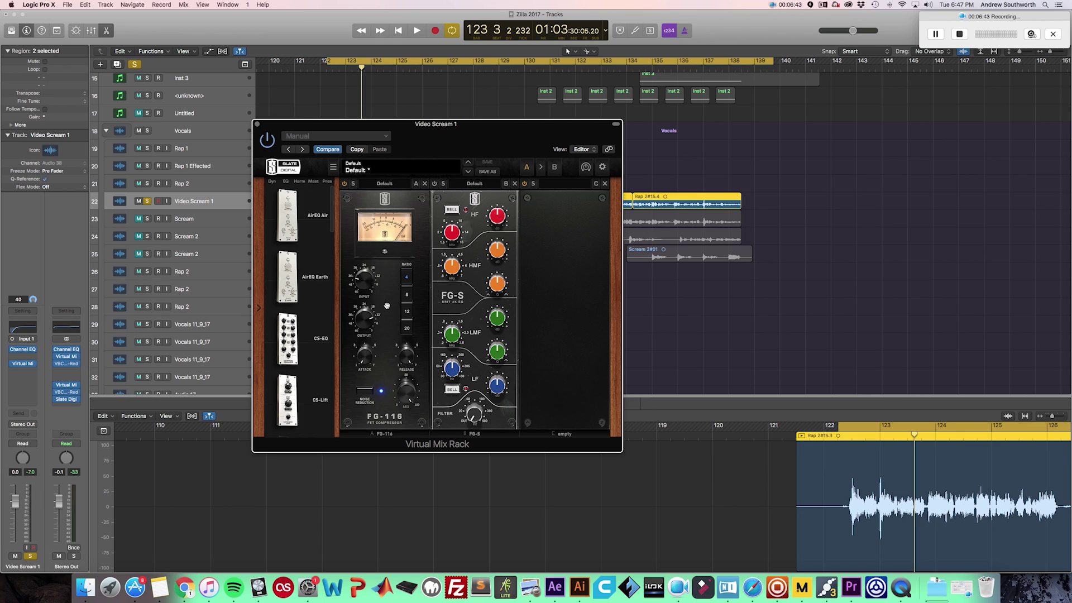
- Adjust the FG-116 input level while the soloed vocal loops, watching the compressor's gain reduction meter
left_click_drag(362, 285, 363, 280)
mouse_move(364, 317)
key("space")
mouse_move(362, 280)
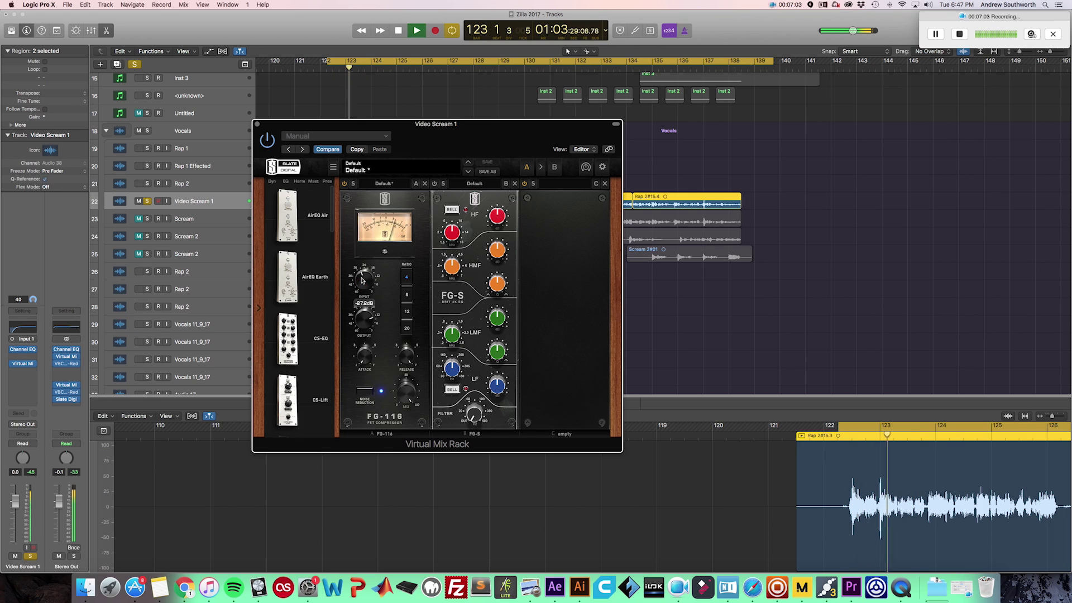
left_click_drag(362, 281, 363, 282)
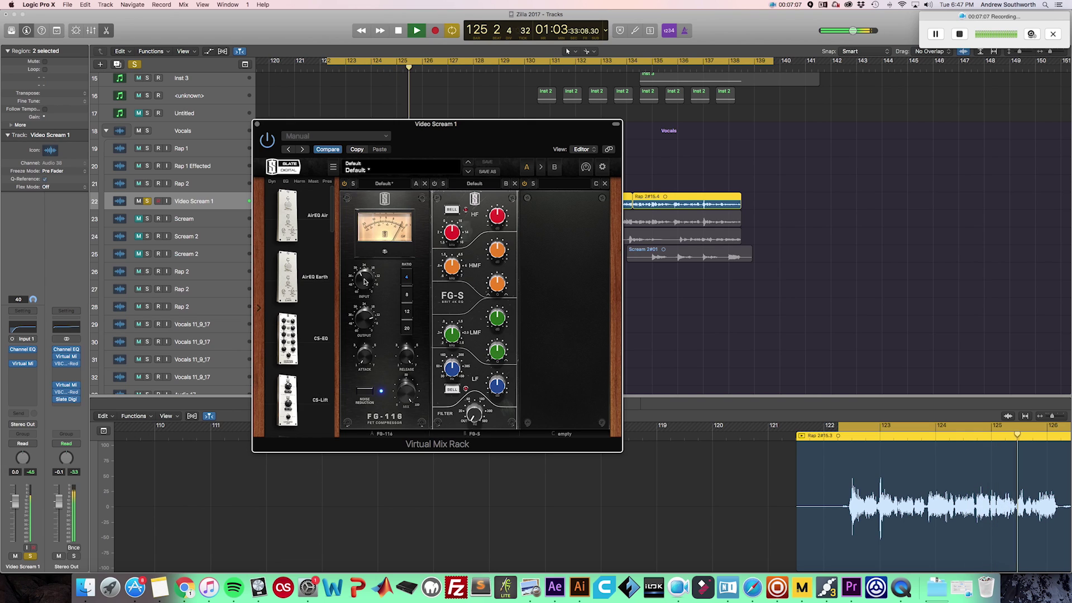
- Set the FG-116 ratio to 8 and balance its input and output levels, comparing the vocal with the compressor bypassed
left_click(407, 295)
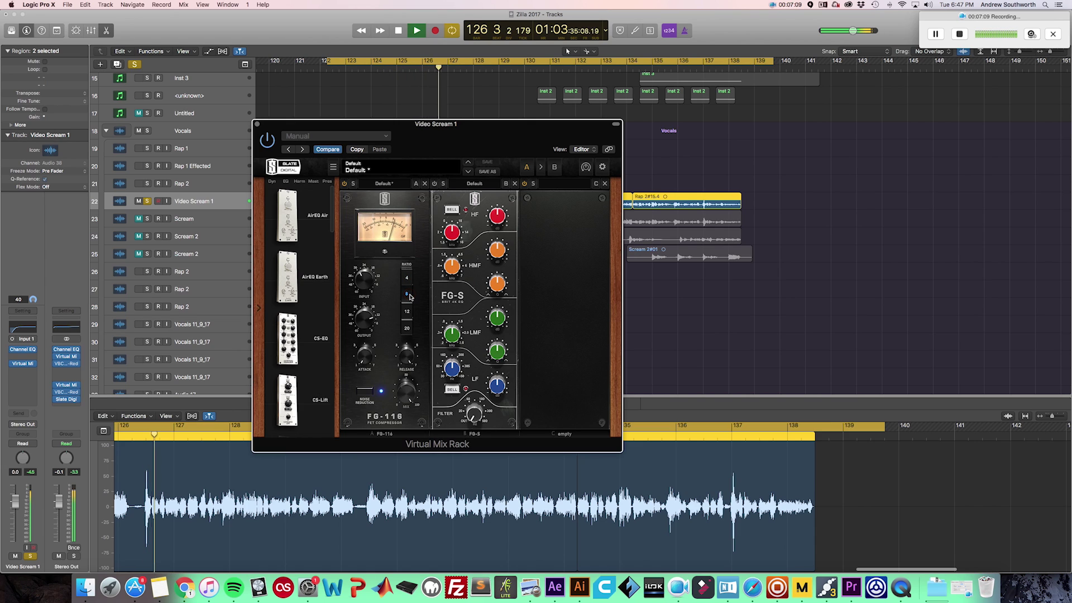
left_click_drag(364, 281, 364, 279)
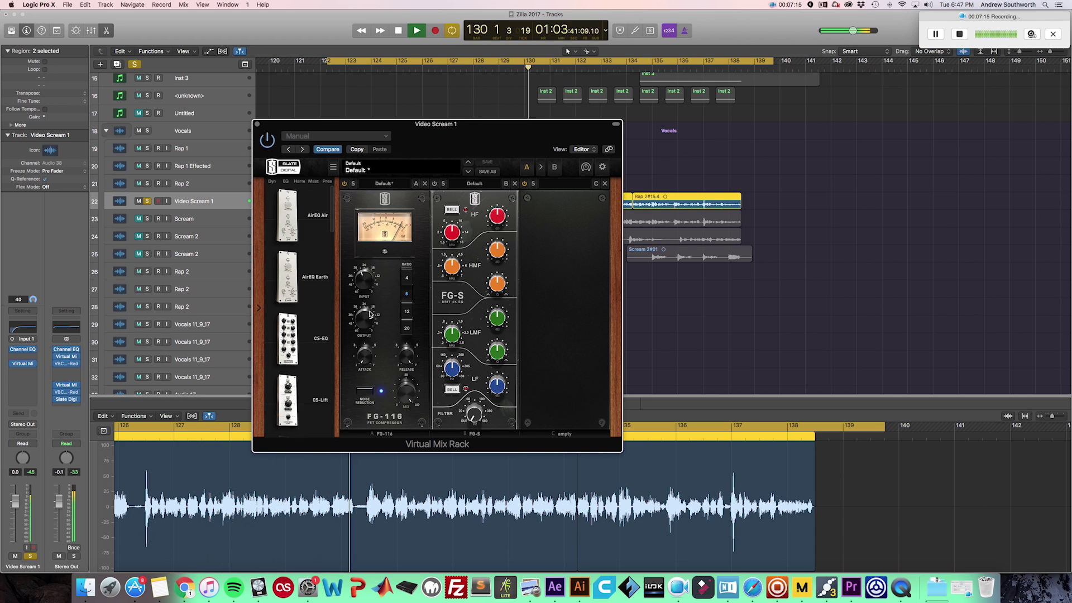
left_click_drag(370, 314, 364, 326)
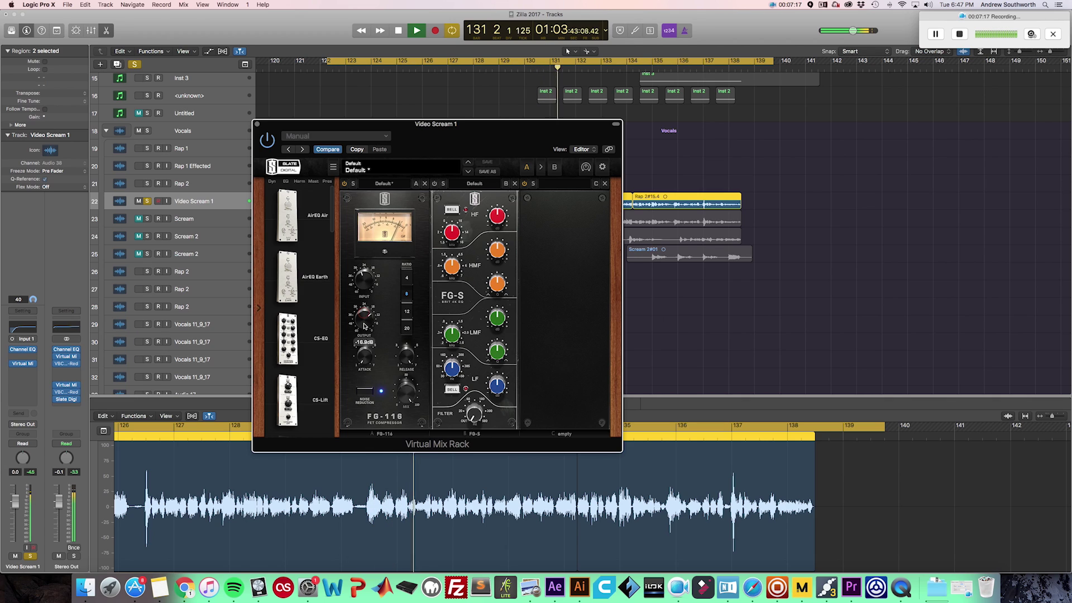
left_click(345, 184)
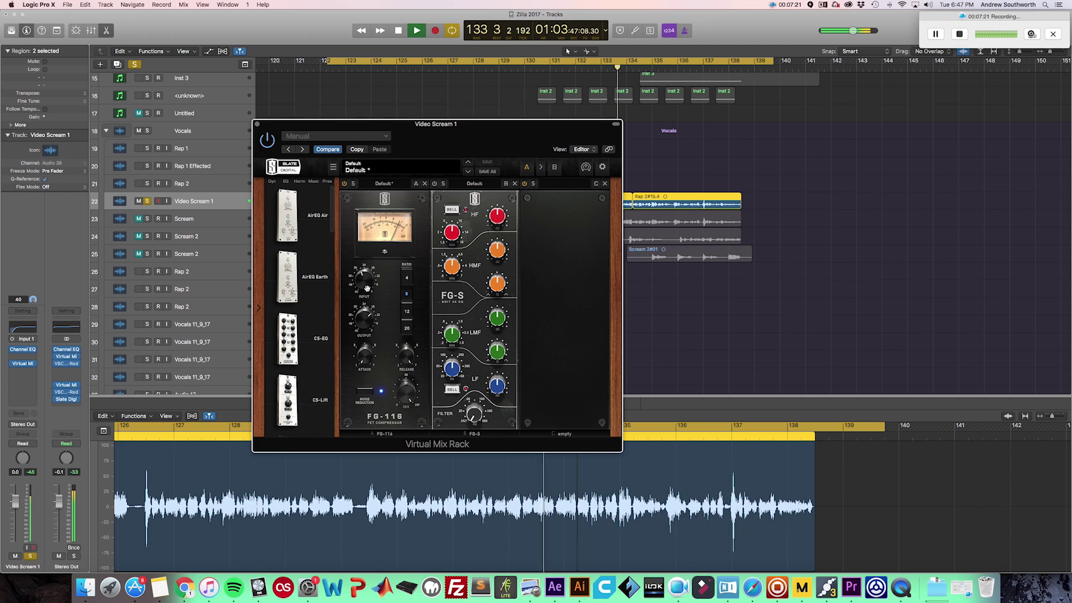
left_click_drag(365, 317, 365, 319)
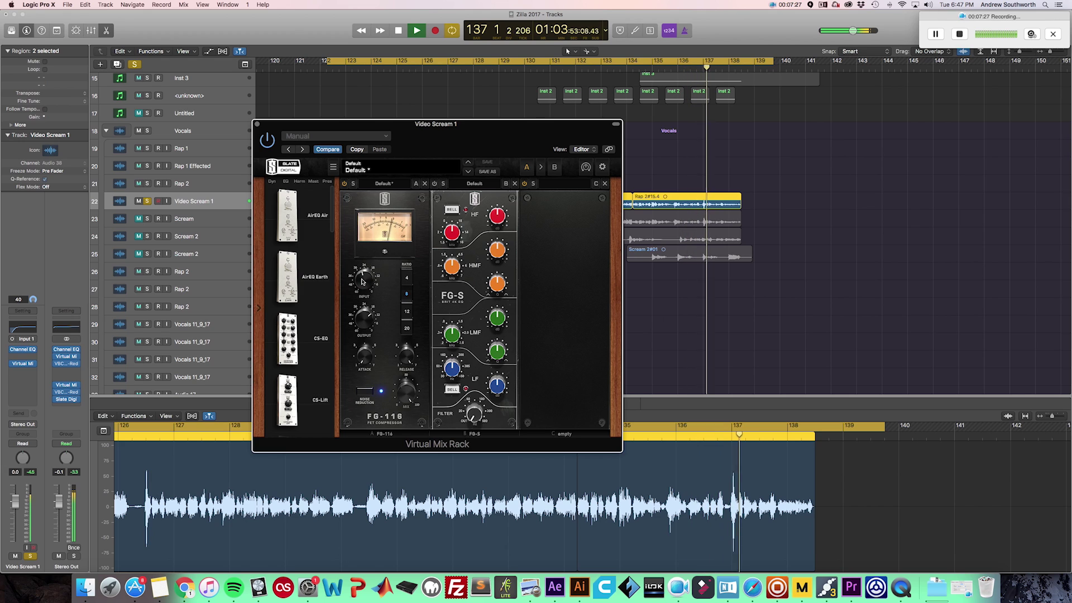
- Fine-tune the FG-116 input against the looping vocal and stop playback
left_click_drag(401, 139, 460, 144)
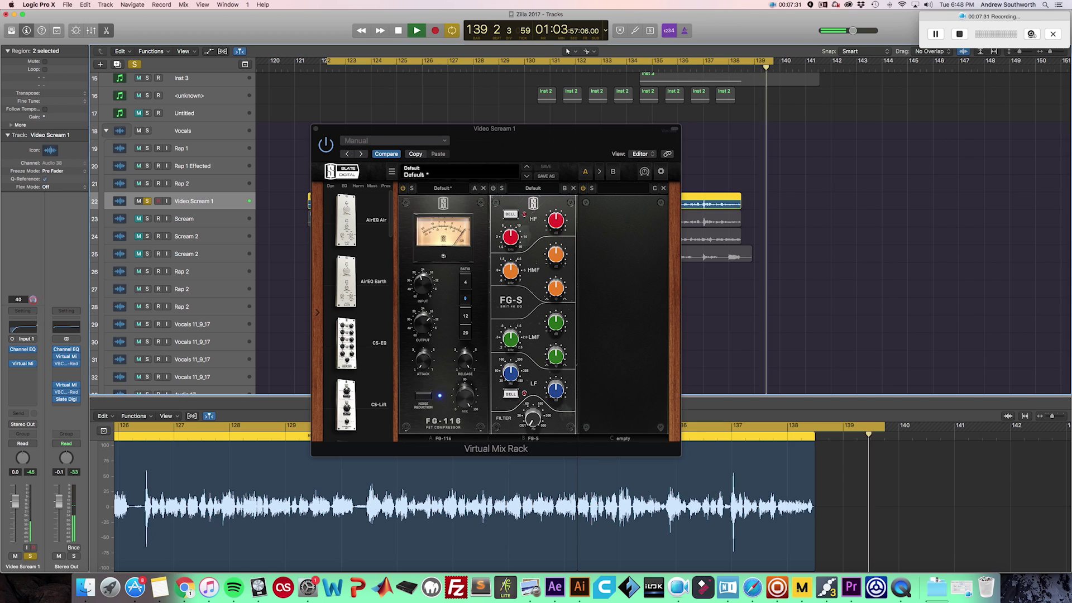
left_click(33, 300, "alt")
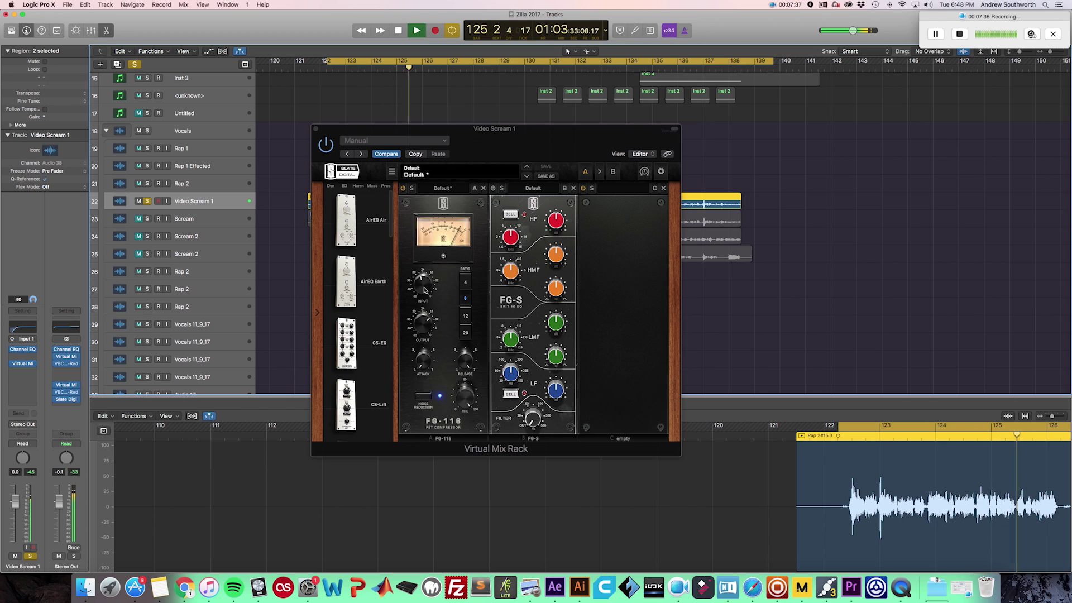
left_click_drag(425, 290, 426, 285)
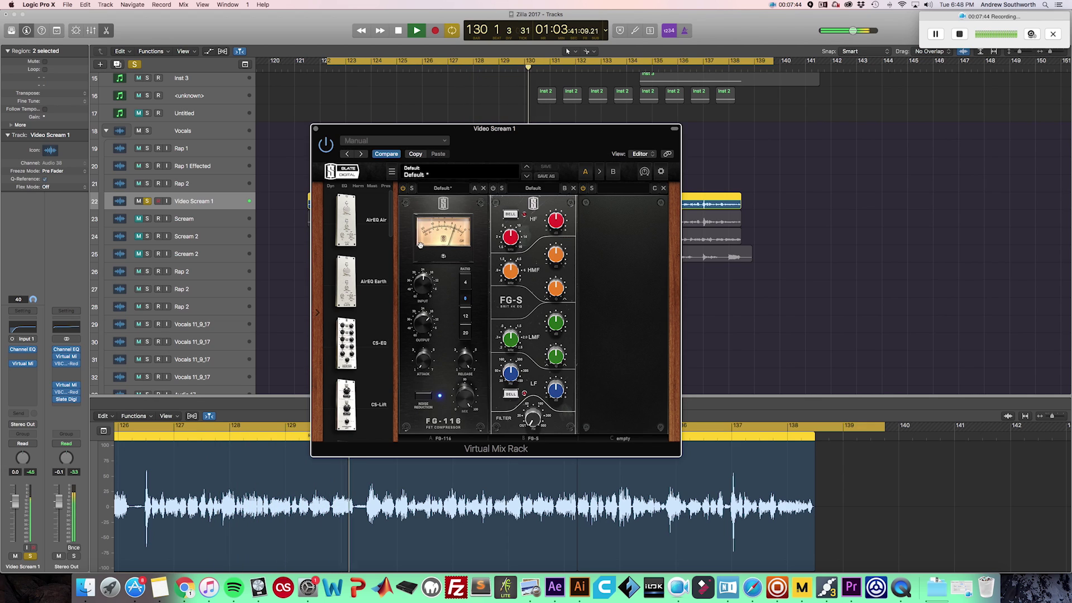
key("space")
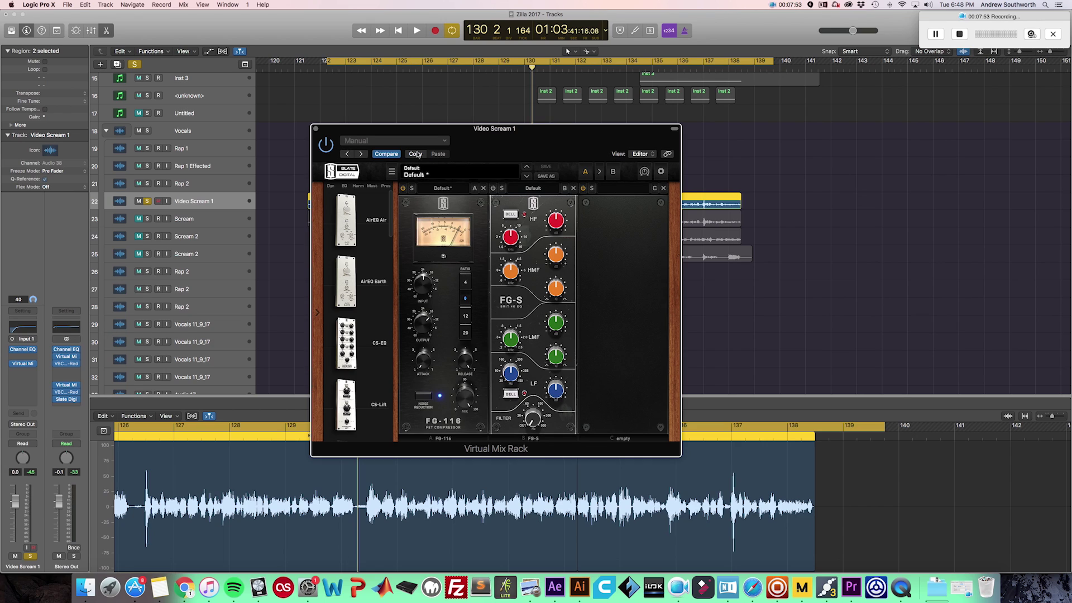
- Unsolo Video Scream 1 and set the FG-116 attack to 6.25
left_click(147, 202)
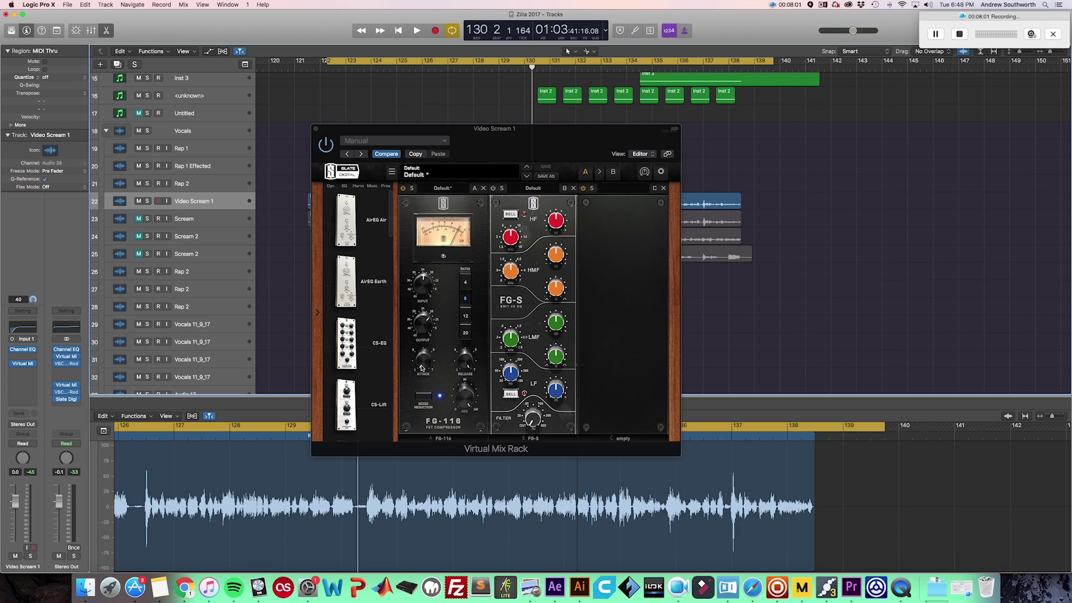
left_click_drag(423, 364, 424, 302)
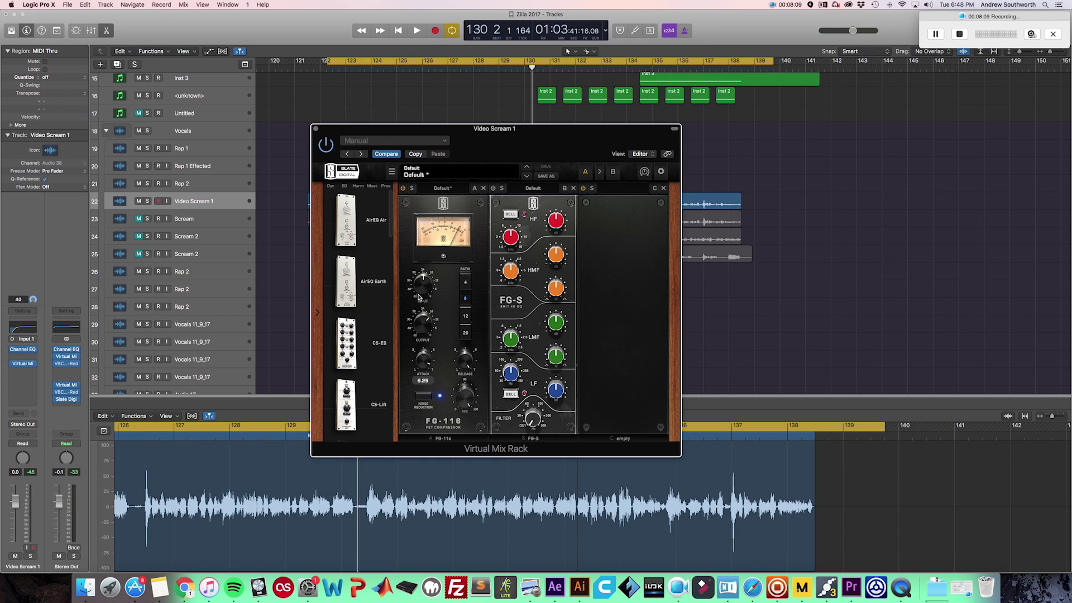
- Fine-tune the FG-116 input and attack, and play the vocal in the full mix to check the compression
left_click_drag(418, 293, 420, 291)
mouse_move(421, 359)
left_click_drag(424, 366, 426, 387)
left_click_drag(425, 397, 429, 360)
key("space")
left_click_drag(444, 143, 438, 140)
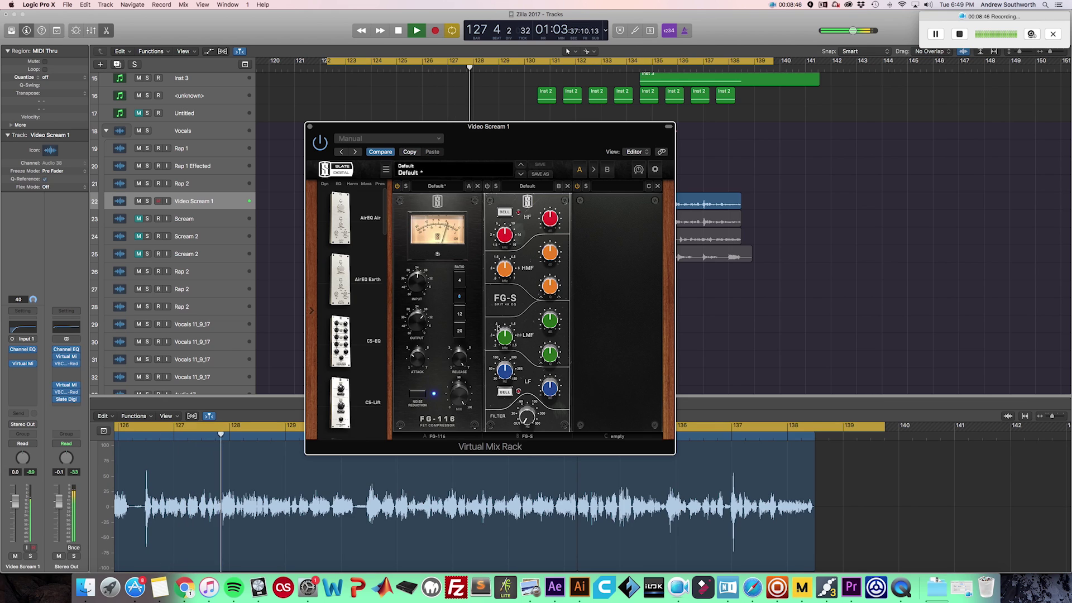
key("space")
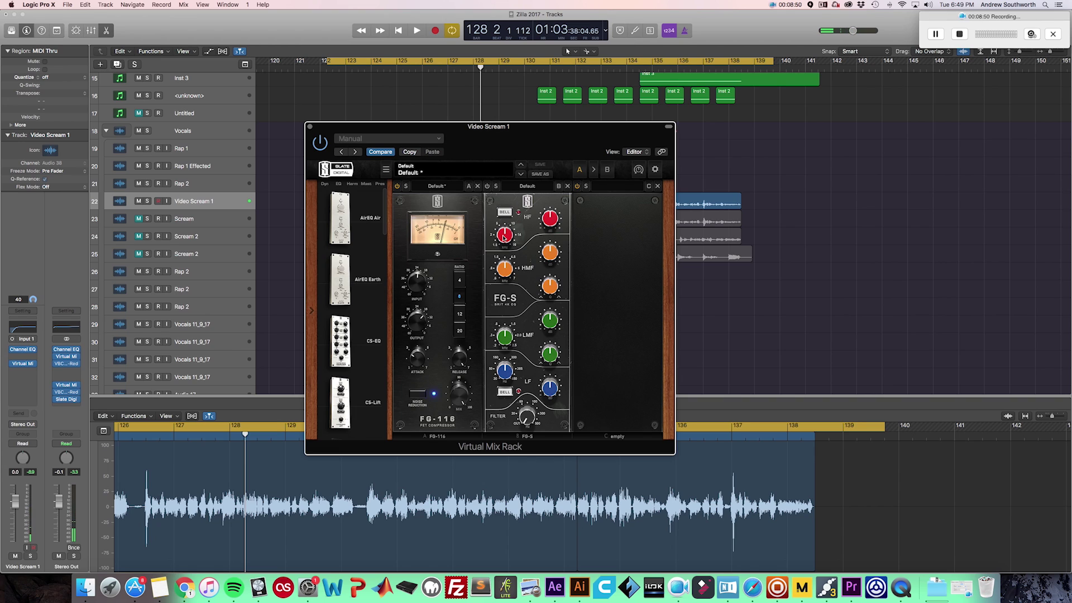
left_click_drag(510, 136, 513, 141)
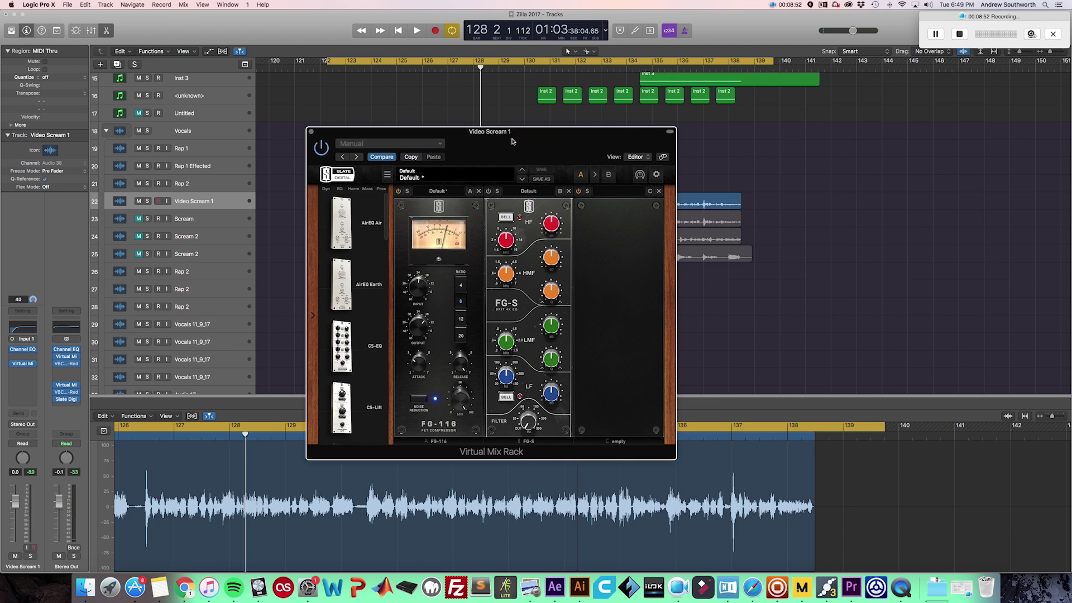
- Sweep the FG-S LMF band's frequency and gain while the vocal loops, ending on a cut of about 2.4 dB
left_click_drag(506, 344, 505, 354)
key("space")
mouse_move(553, 335)
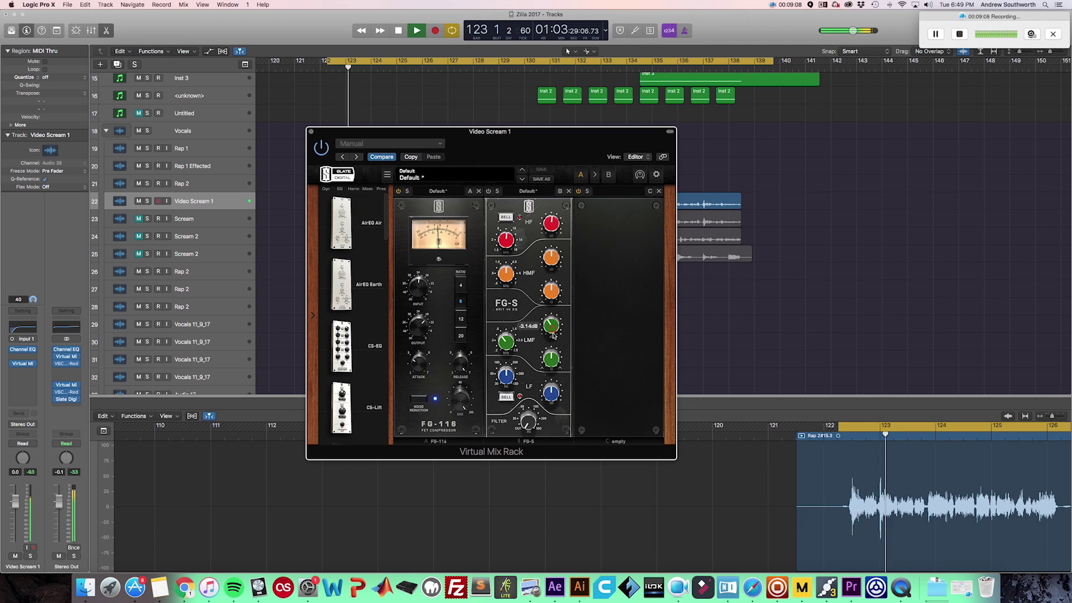
left_click_drag(552, 335, 506, 345)
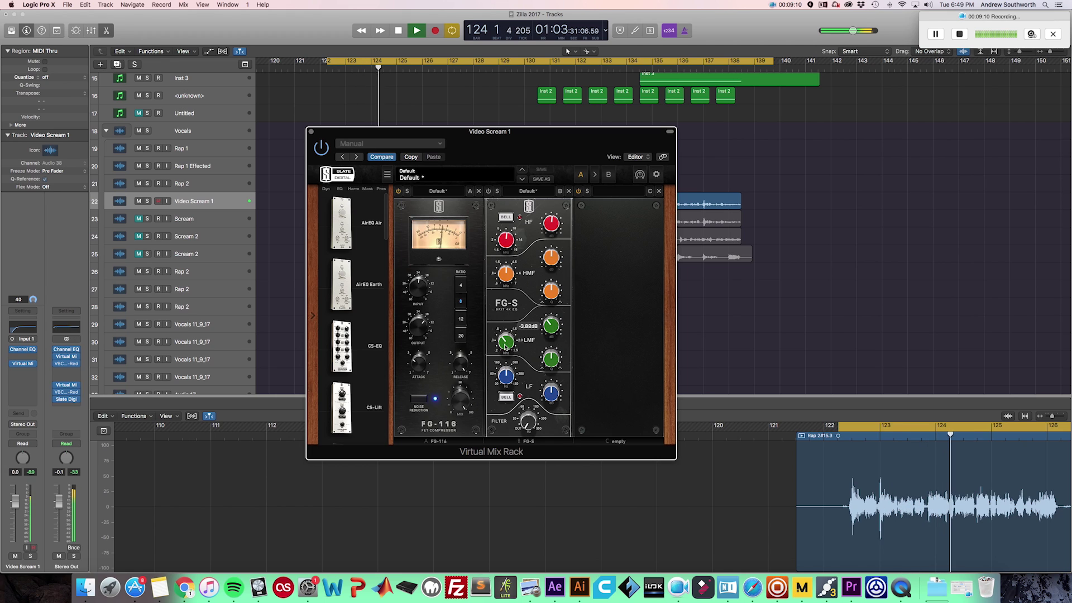
left_click_drag(551, 326, 505, 303)
left_click_drag(558, 331, 509, 415)
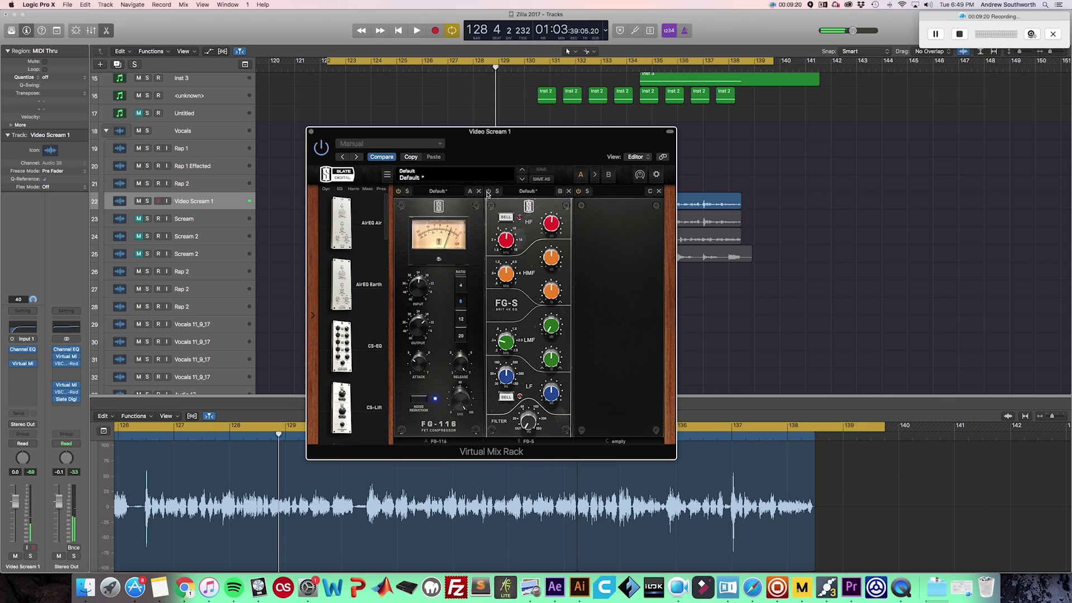
key("space")
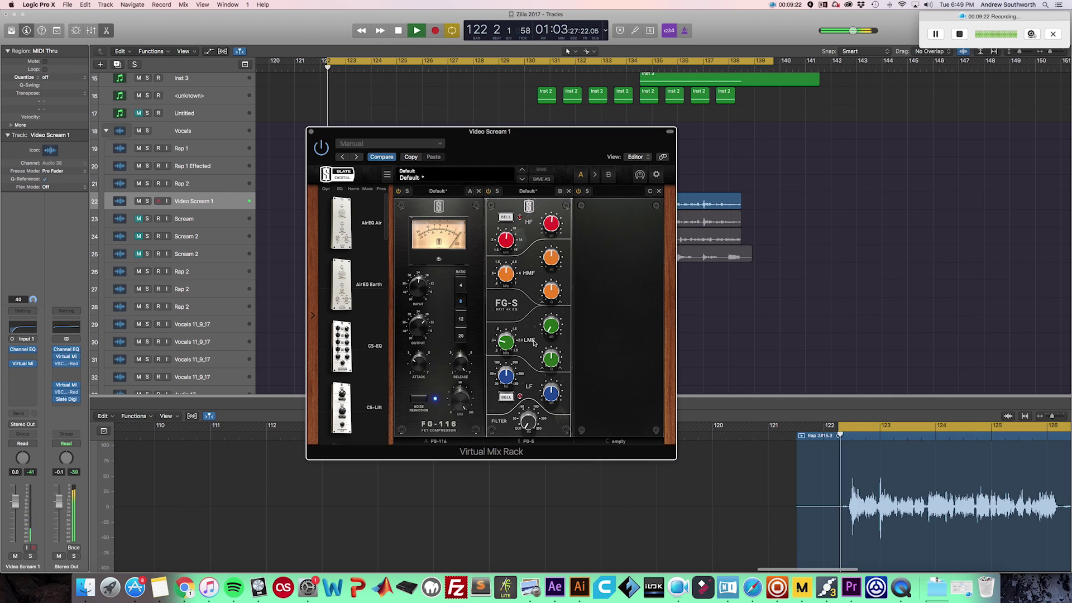
left_click_drag(548, 285, 547, 281)
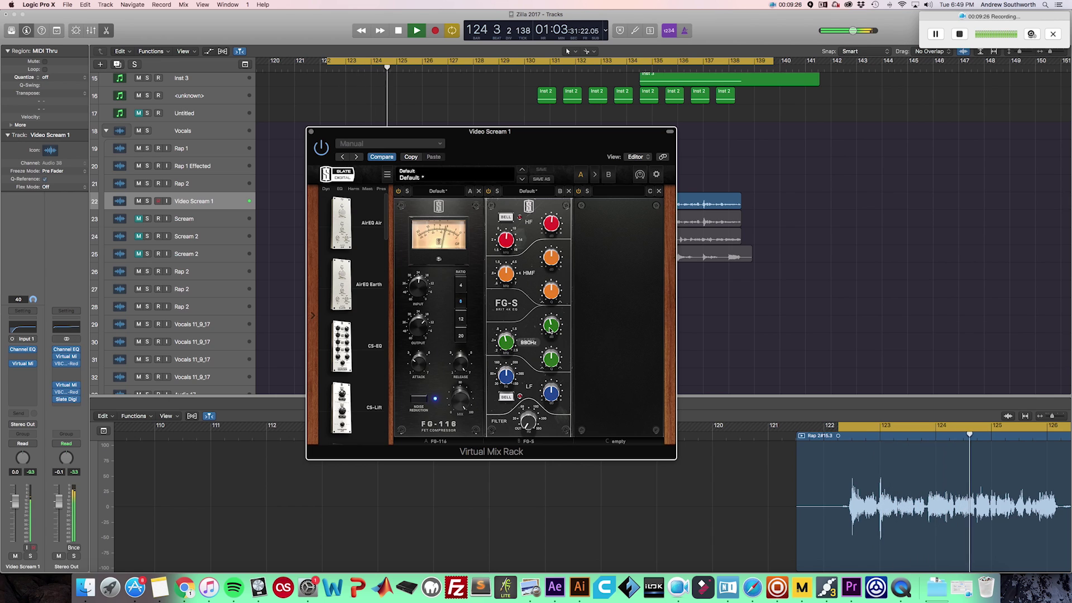
mouse_move(550, 330)
left_mouse_down()
mouse_move(552, 339)
mouse_move(503, 353)
mouse_move(551, 324)
left_mouse_up()
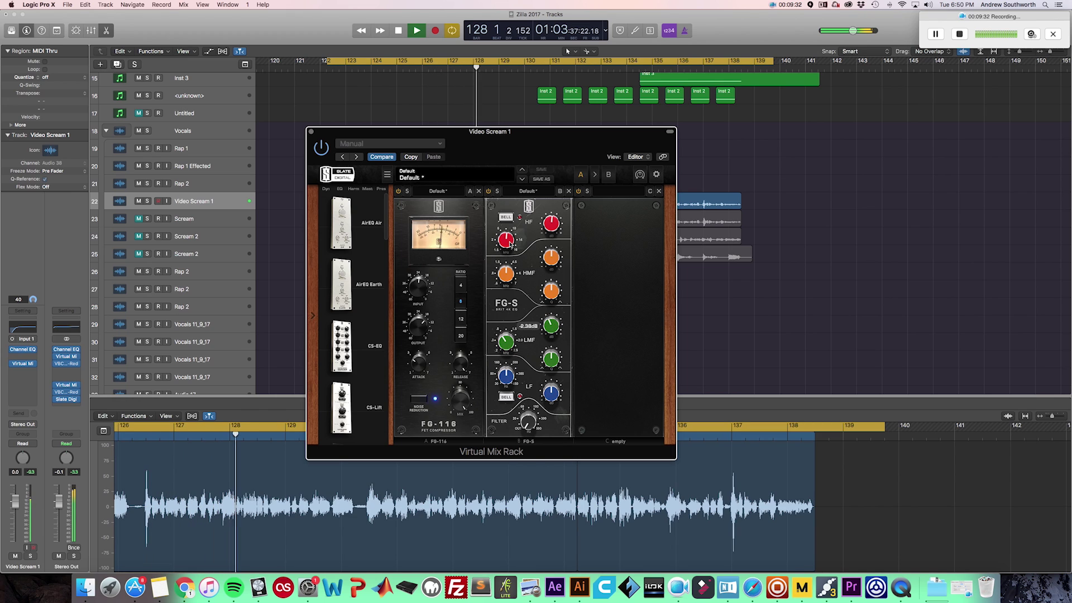
- Set the FG-116 output to -22.7 dB, sweep the FG-S HF frequency and boost the HF band by about 4.2 dB
left_click_drag(511, 244, 510, 240)
left_click_drag(419, 324, 418, 323)
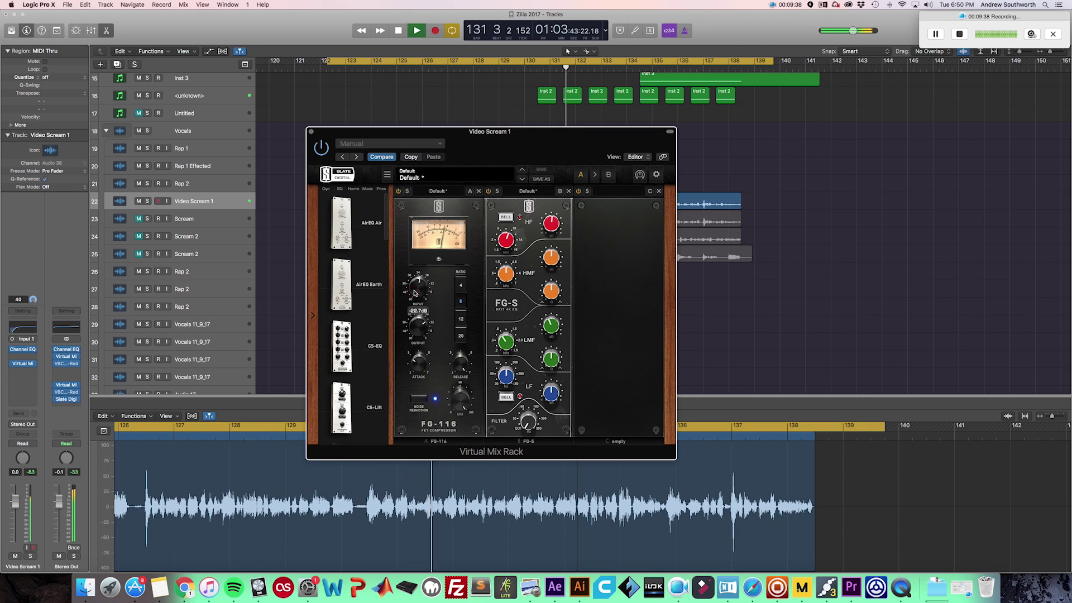
mouse_move(550, 218)
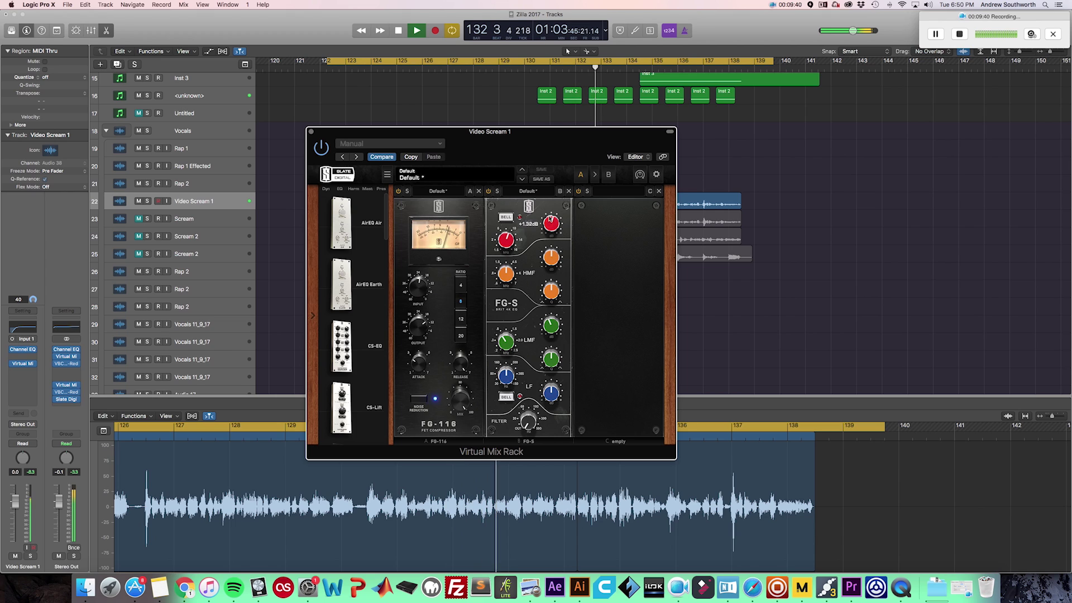
left_click_drag(509, 247, 506, 232)
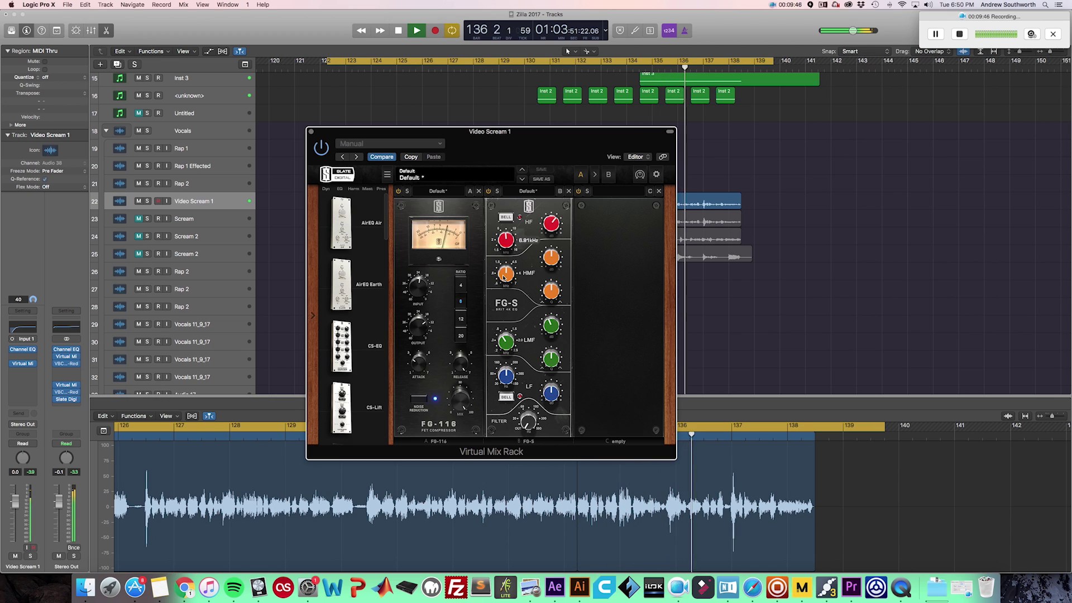
left_click_drag(509, 240, 546, 208)
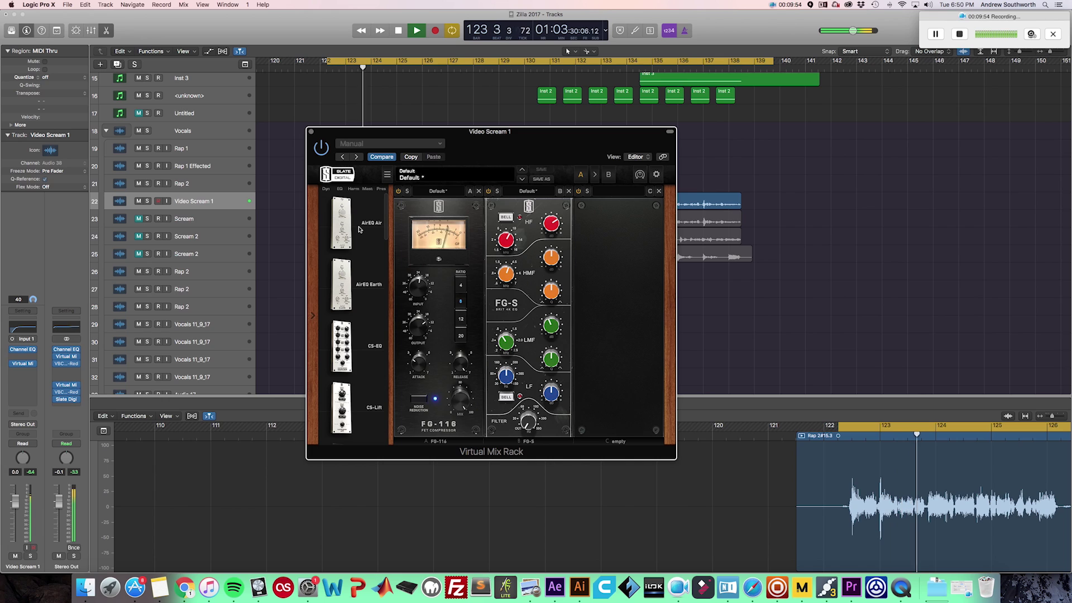
left_click_drag(565, 233, 548, 177)
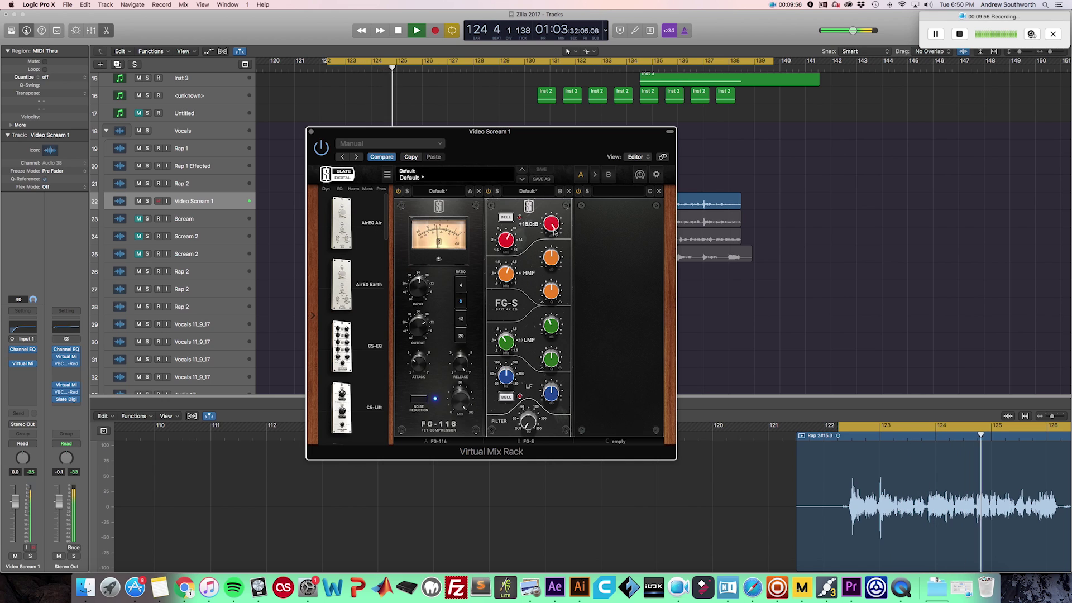
left_click_drag(508, 239, 553, 257)
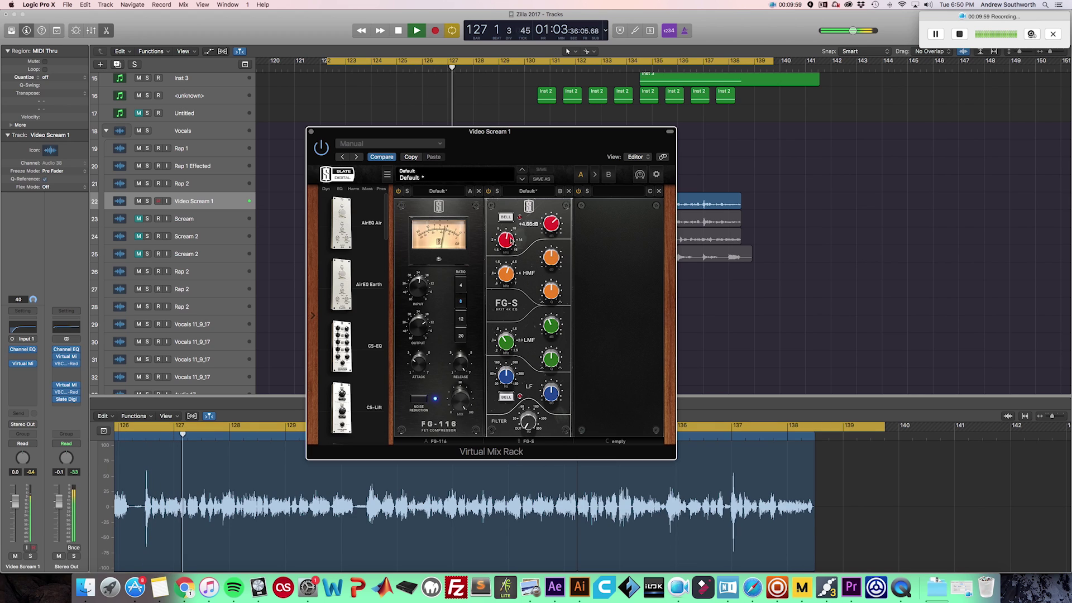
mouse_move(551, 223)
left_mouse_down()
mouse_move(548, 198)
mouse_move(548, 228)
left_mouse_up()
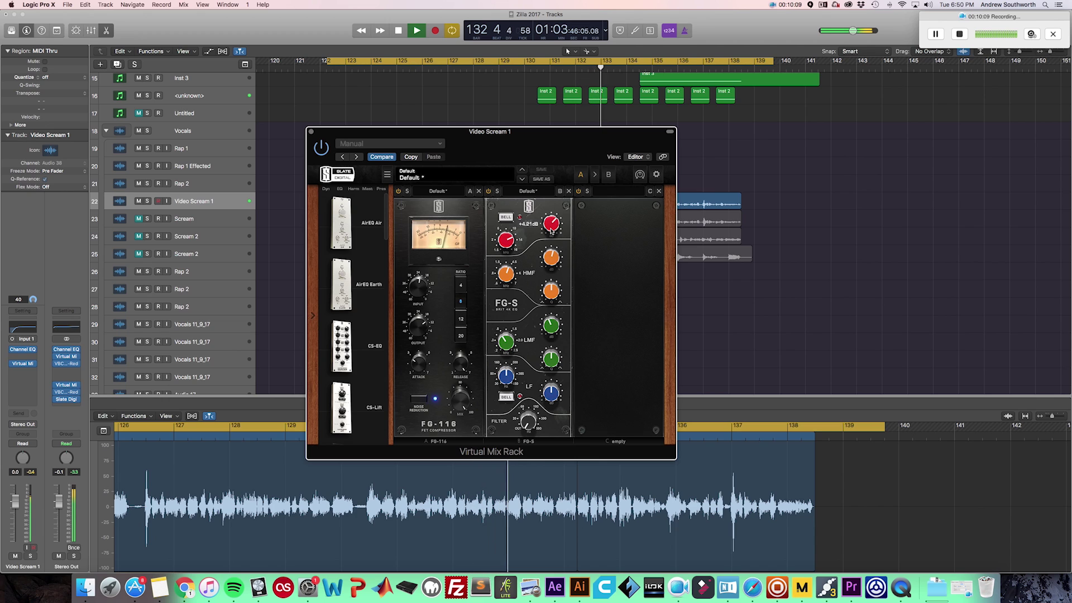
- Retouch the FG-S LMF cut, boost the LF band by about 2.85 dB, stop playback and close Virtual Mix Rack
mouse_move(549, 330)
left_mouse_down()
mouse_move(551, 350)
mouse_move(550, 323)
left_mouse_up()
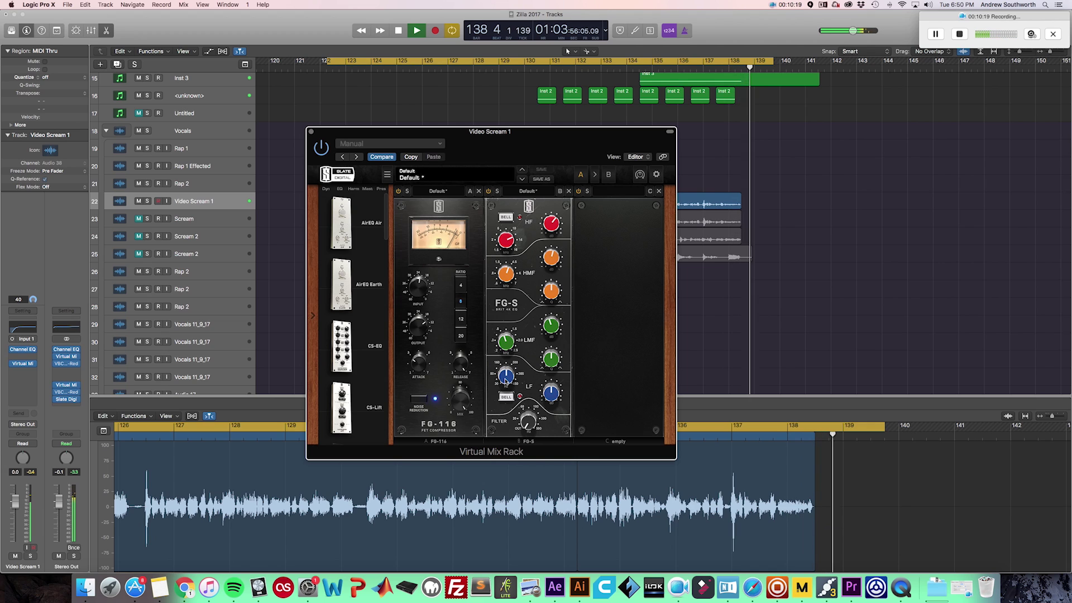
mouse_move(507, 386)
left_click_drag(507, 387, 555, 462)
left_click_drag(563, 336, 531, 381)
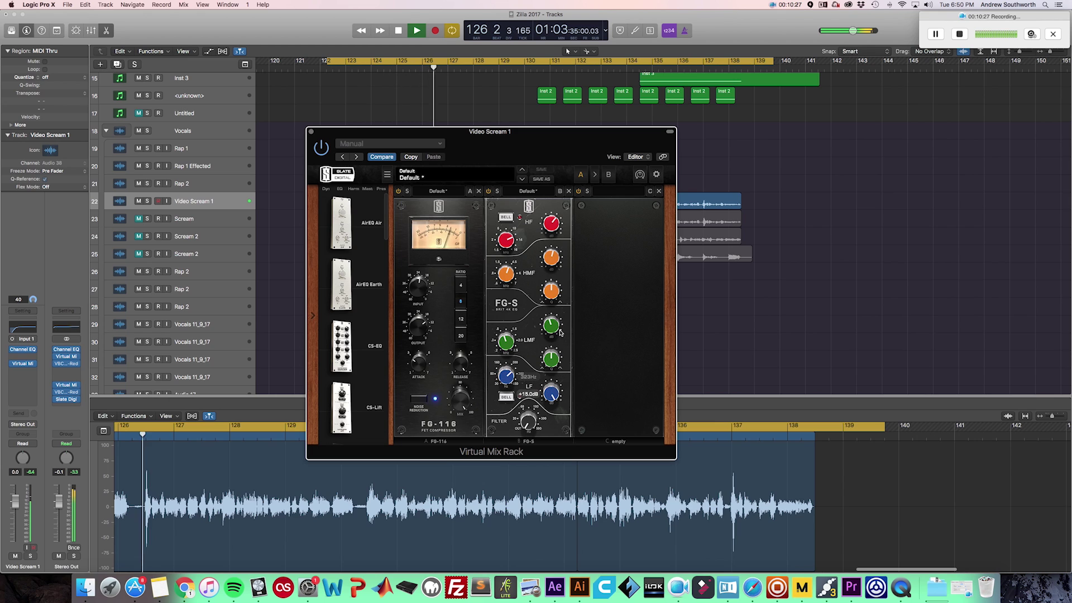
left_click_drag(560, 339, 555, 400)
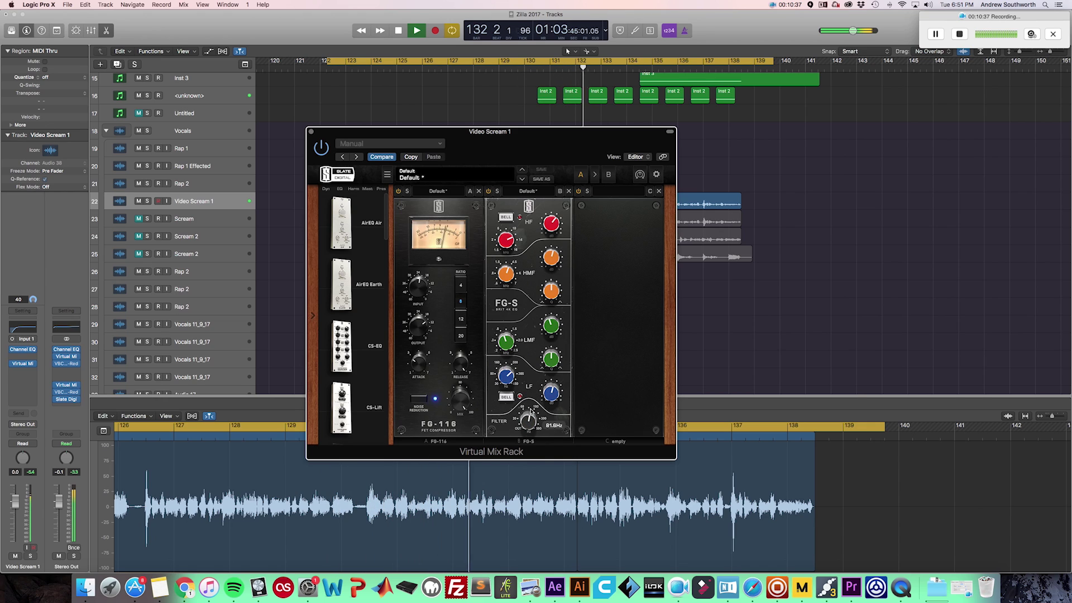
left_click_drag(531, 412, 528, 417)
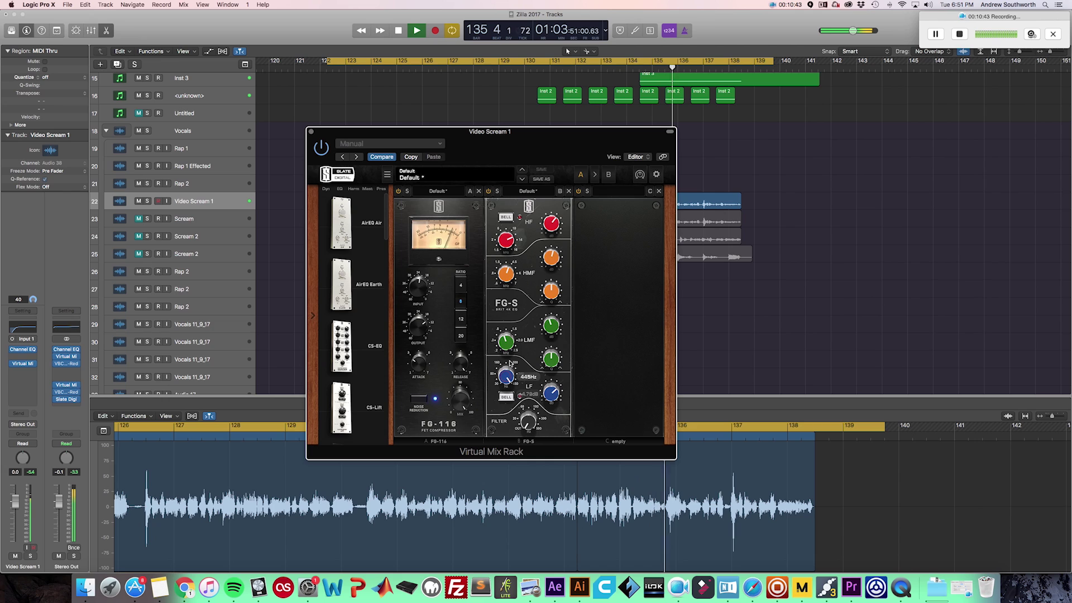
left_click_drag(551, 393, 552, 405)
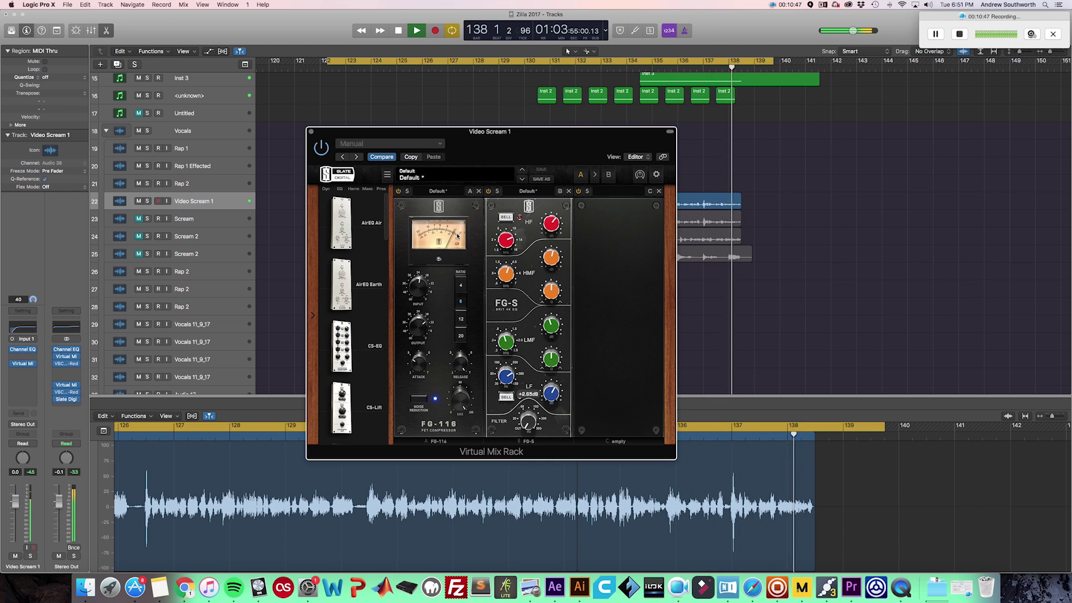
key("space")
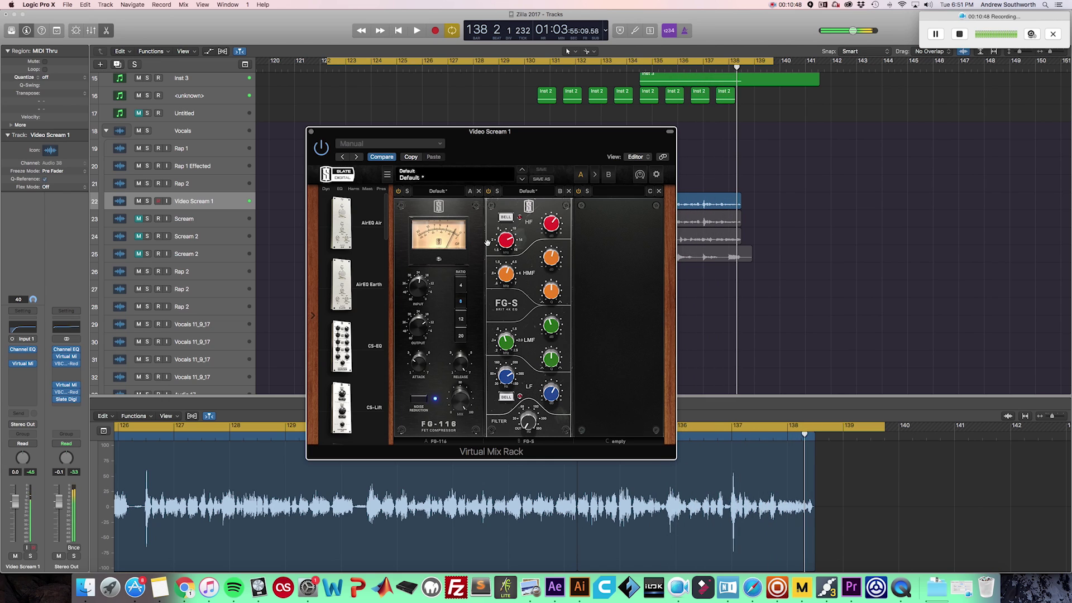
left_click(311, 132)
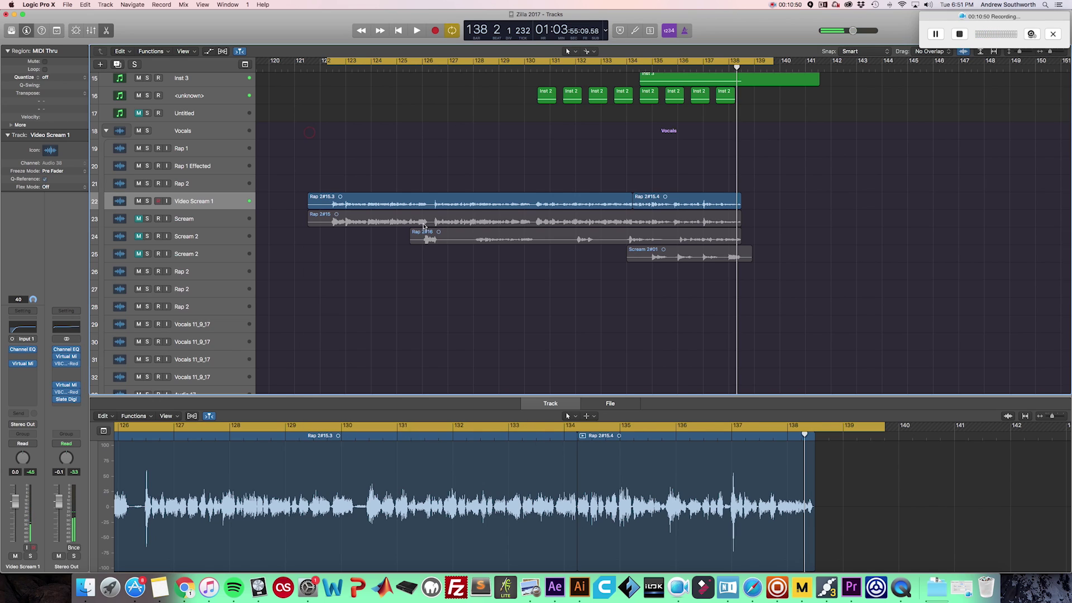
- Insert the mono Waves CLA-2A compressor after Virtual Mix Rack on Video Scream 1 and move its window clear of the regions
left_click(26, 371)
mouse_move(39, 517)
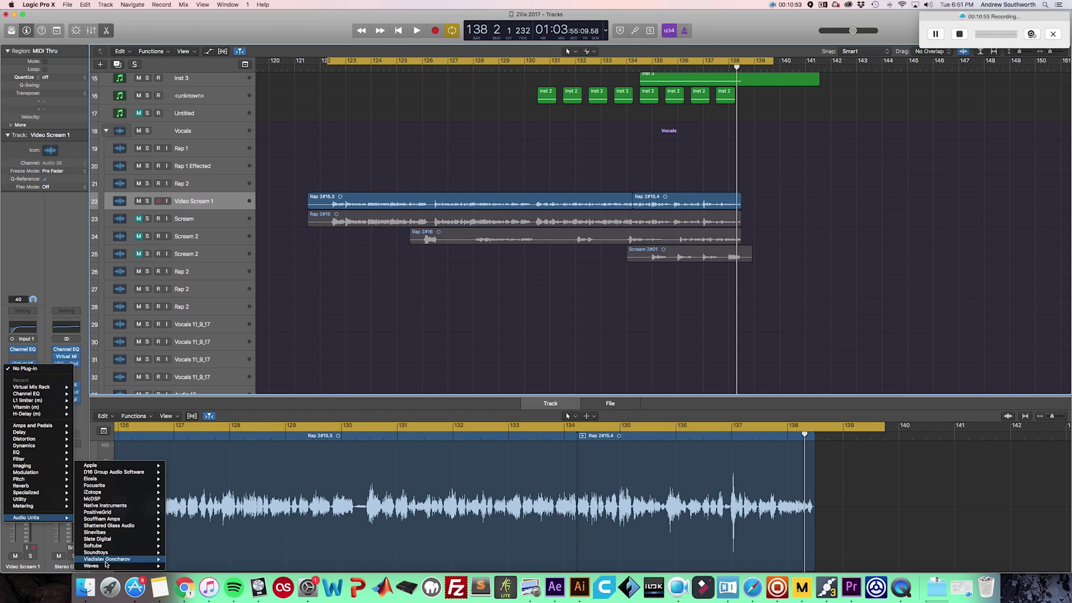
mouse_move(117, 565)
mouse_move(230, 131)
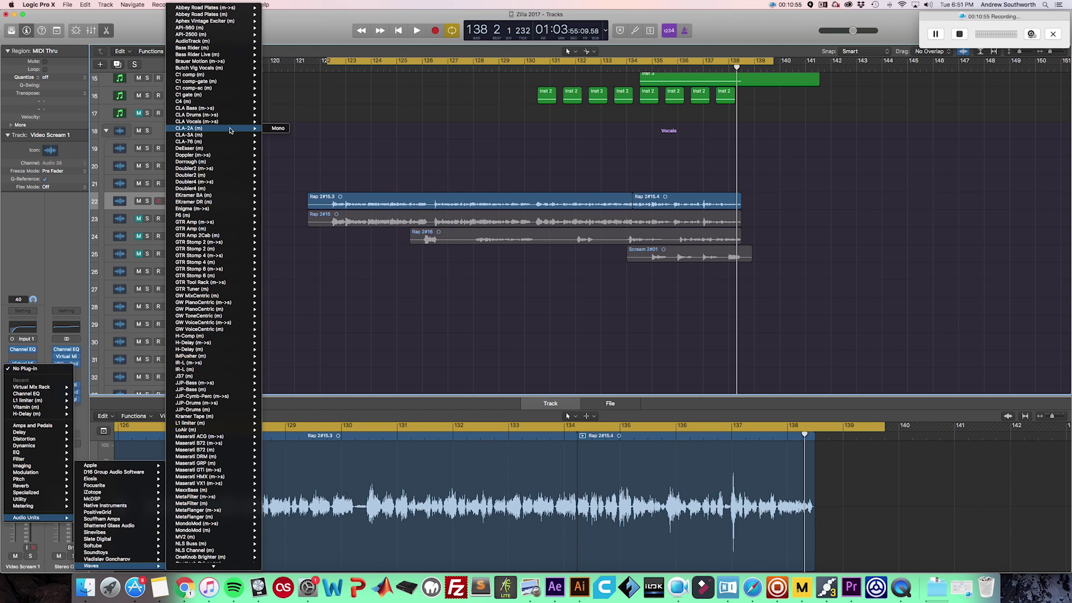
left_click(276, 129)
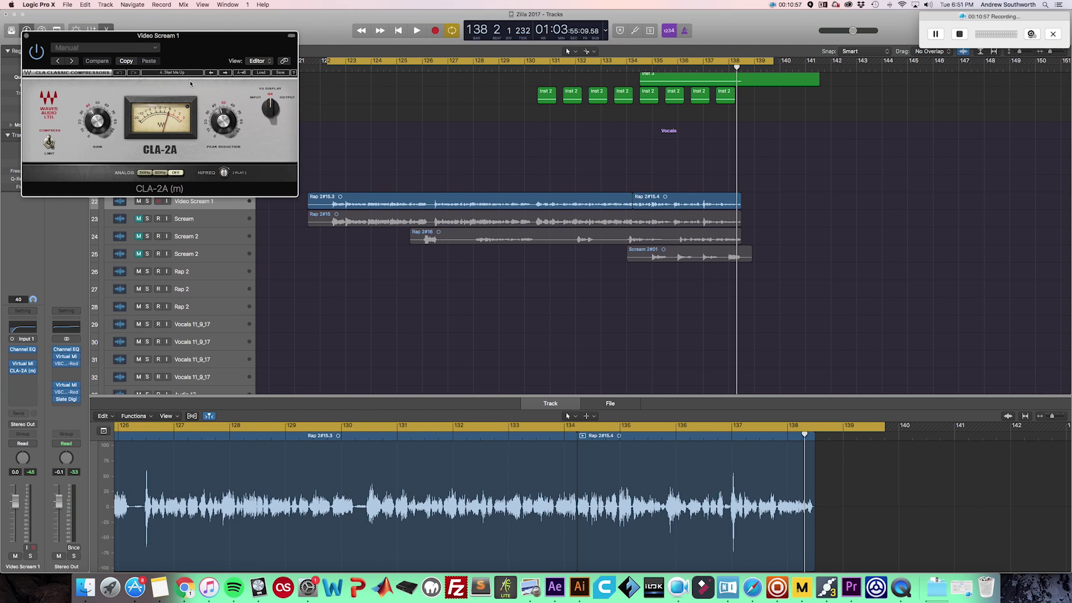
left_click_drag(189, 60, 449, 318)
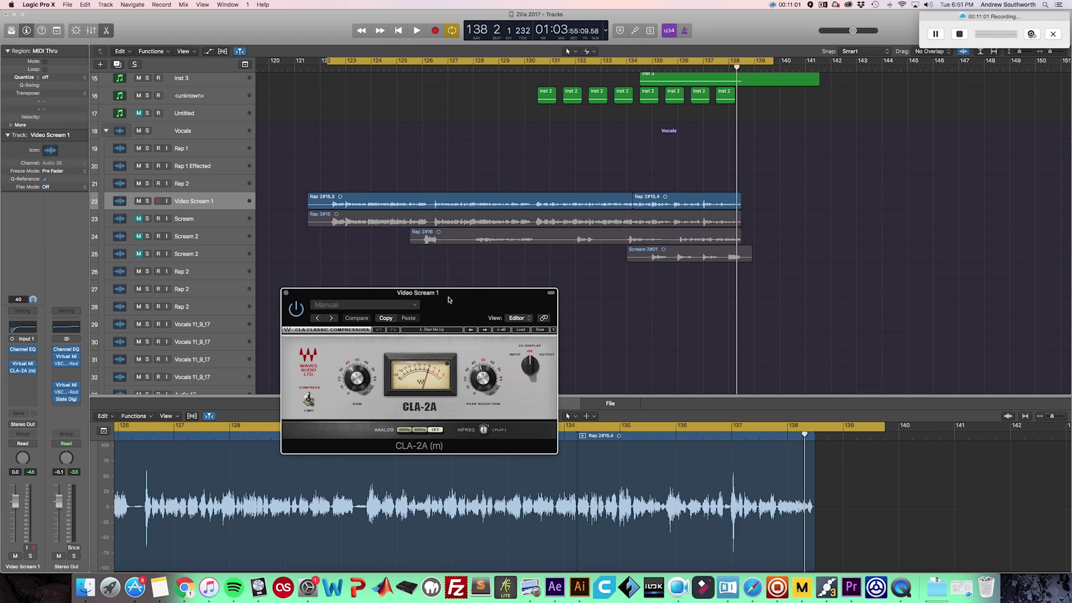
left_click_drag(448, 300, 461, 299)
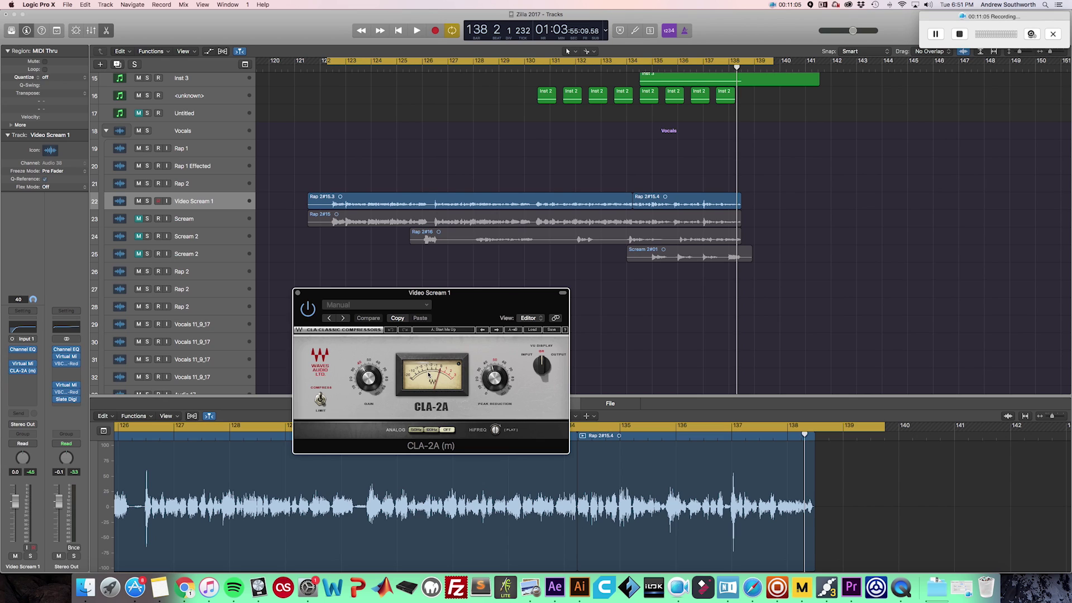
- Adjust the CLA-2A peak reduction while the vocal loops in the mix, watching its gain reduction meter
key("space")
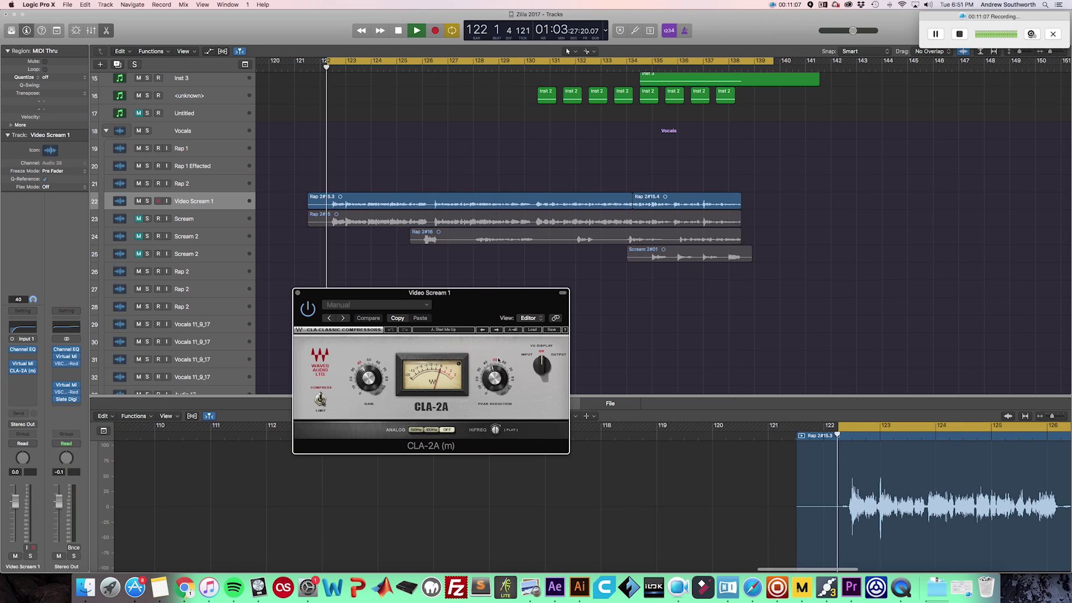
mouse_move(498, 385)
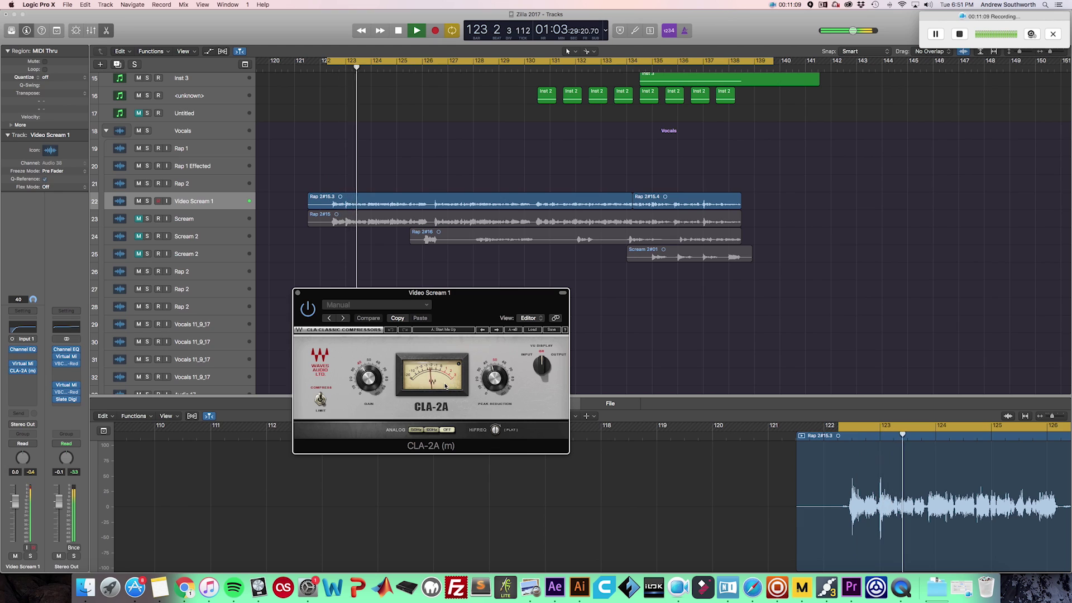
left_click_drag(369, 379, 369, 371)
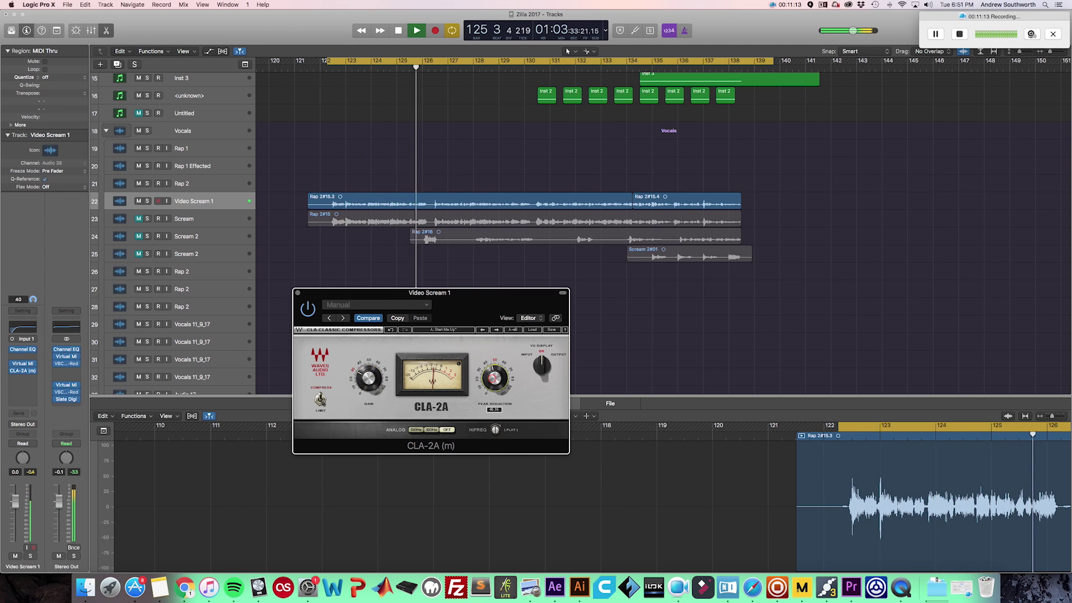
mouse_move(494, 383)
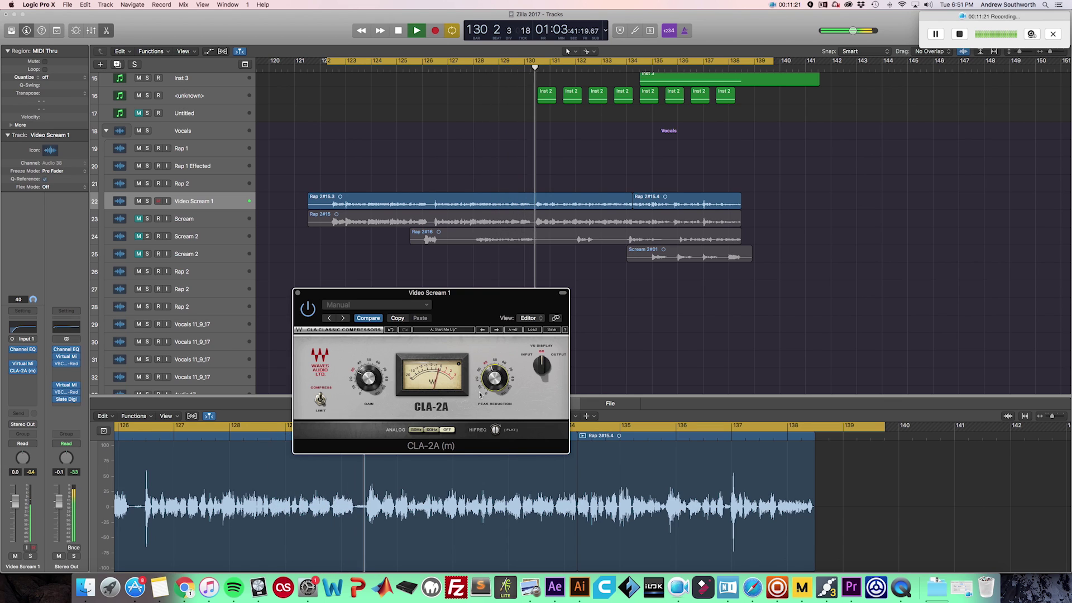
left_click_drag(494, 380, 494, 378)
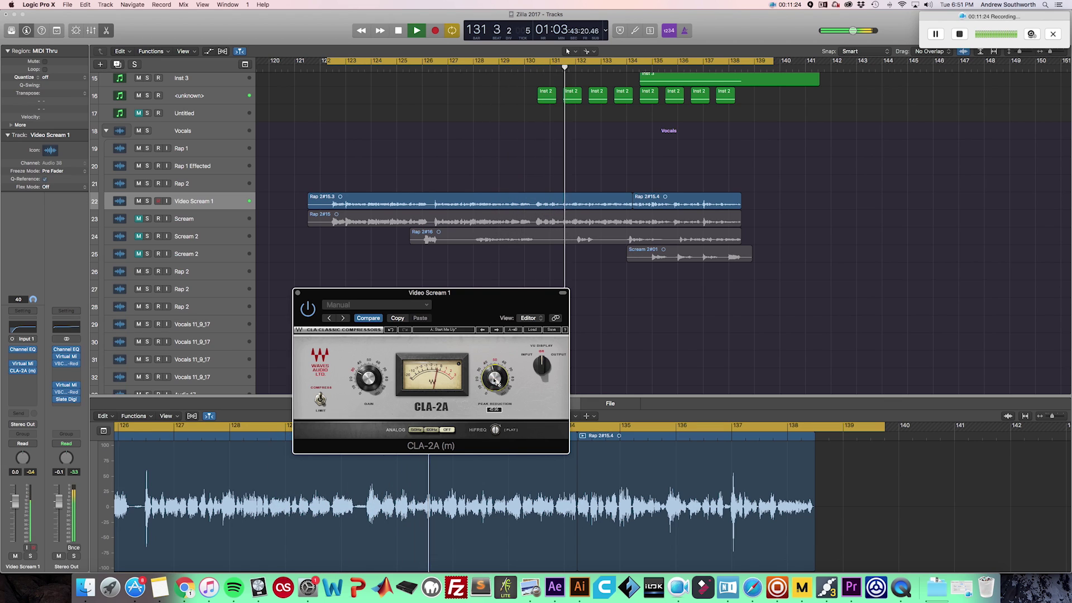
key("space")
key("space")
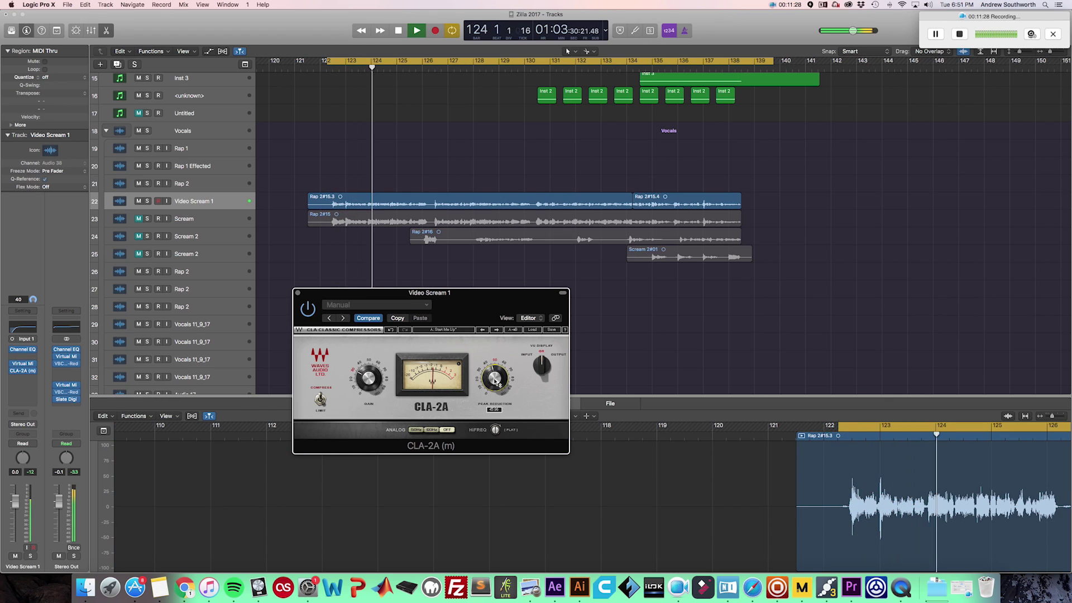
left_click_drag(495, 381, 498, 383)
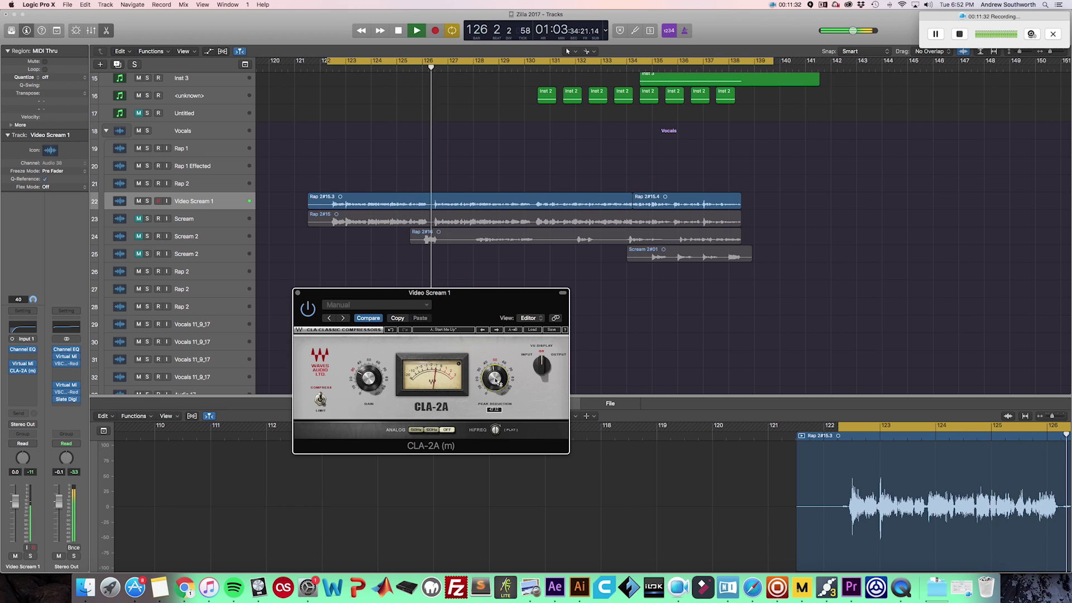
- Adjust the CLA-2A gain, replay the vocal in the mix to check it, and close the compressor's window
key("space")
left_click(373, 380)
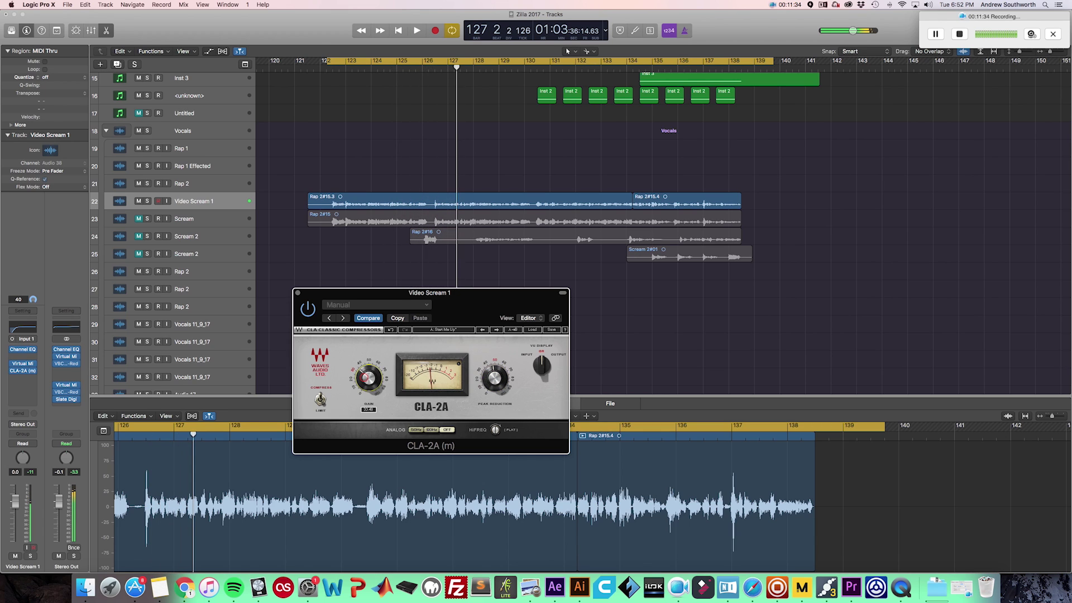
key("space")
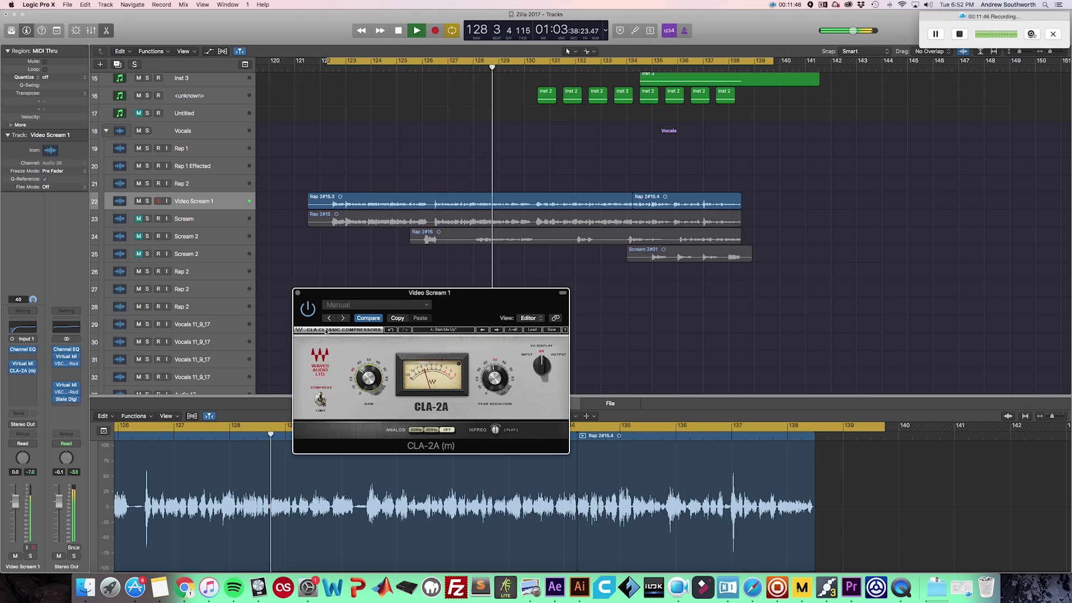
left_click(298, 293)
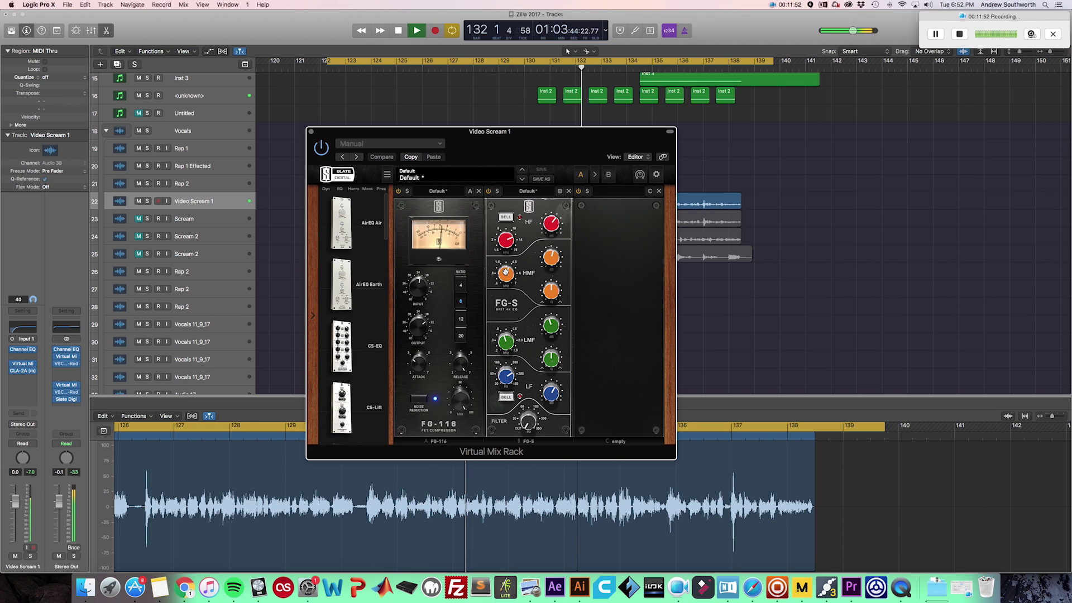
- Adjust the FG-S HMF band in Virtual Mix Rack while the vocal plays, close the plugin and stop playback
left_click_drag(549, 258, 512, 276)
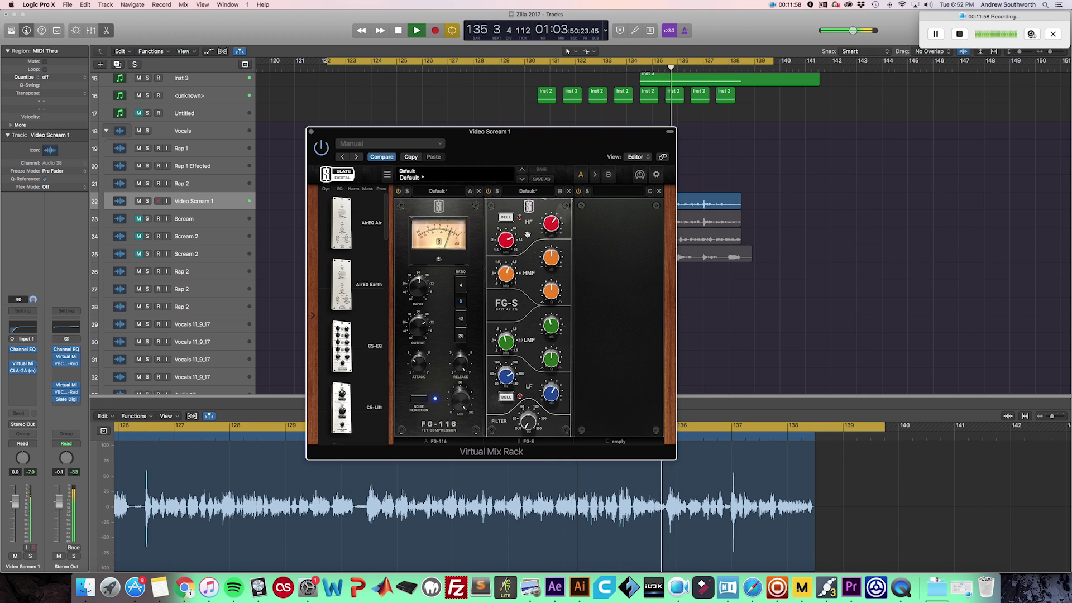
left_click(311, 131)
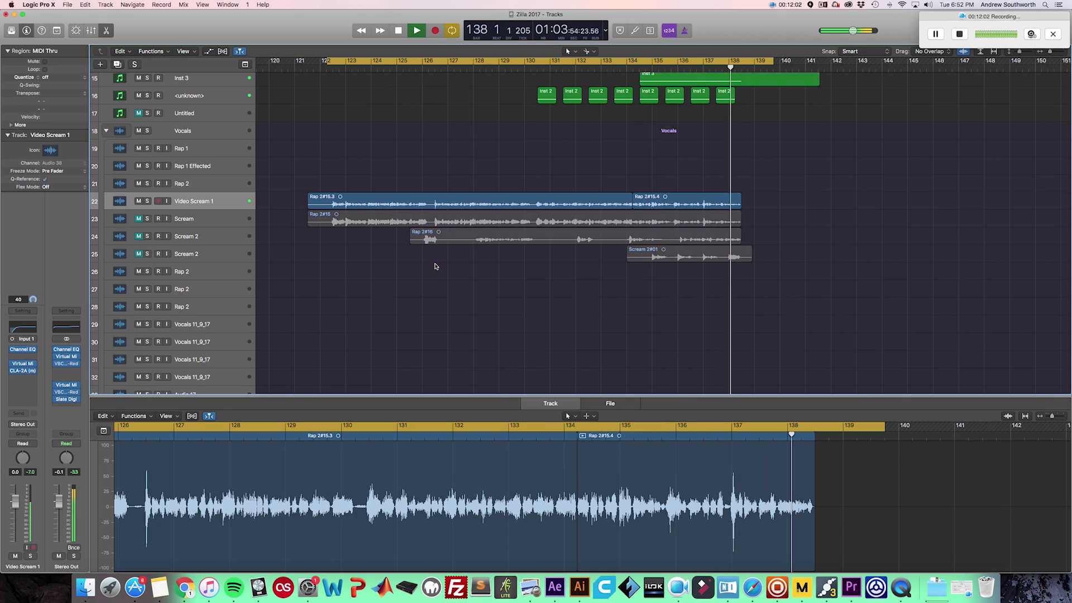
key("space")
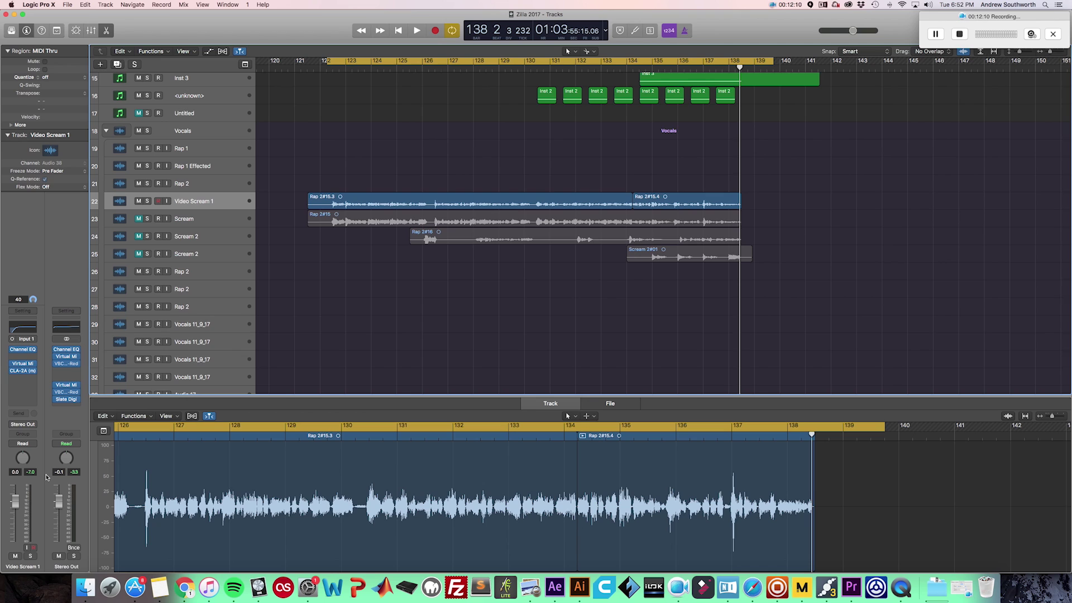
- Play the vocal and repeatedly reset the Video Scream 1 peak level display to examine its level in different passages
key("space")
left_click(31, 474)
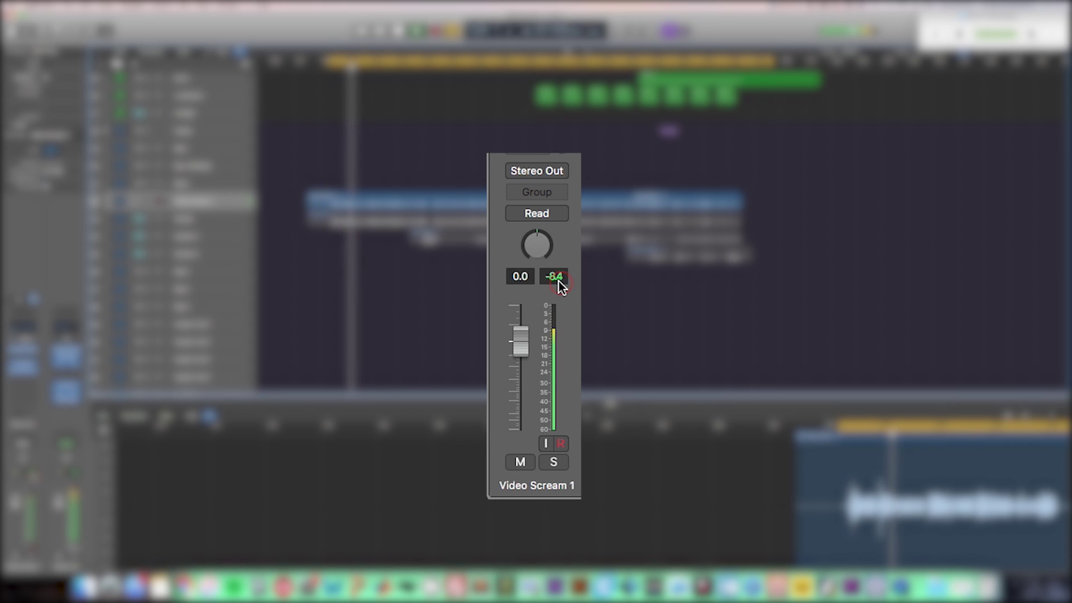
left_click(558, 281)
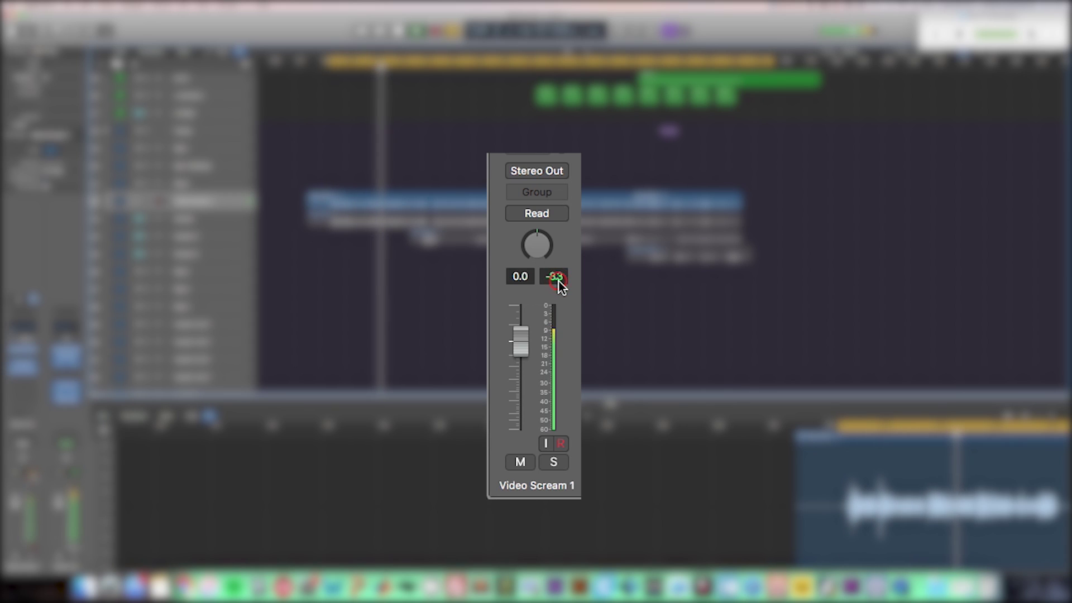
left_click(562, 279)
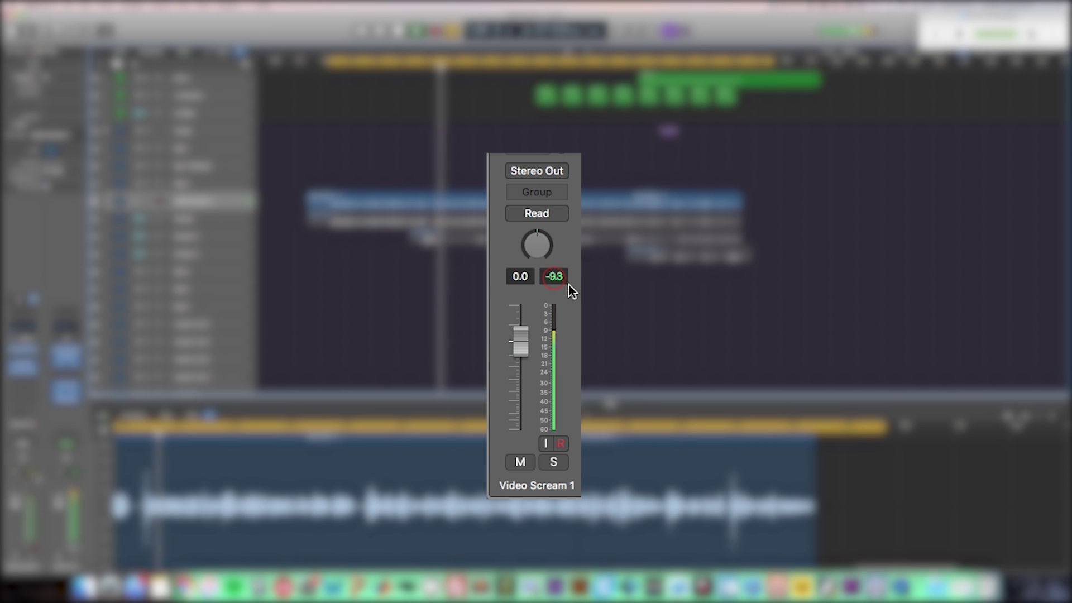
left_click(555, 278)
left_click(563, 280)
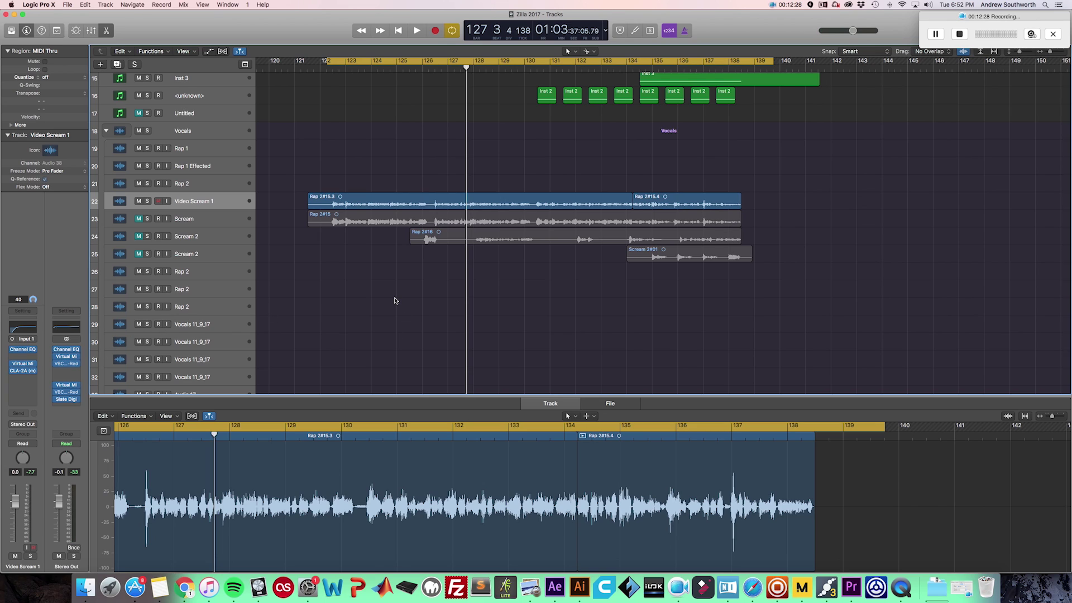
- Insert the mono Waves DeEsser after the CLA-2A on Video Scream 1 and move its window off the channel controls
left_click(25, 382)
mouse_move(34, 525)
mouse_move(112, 566)
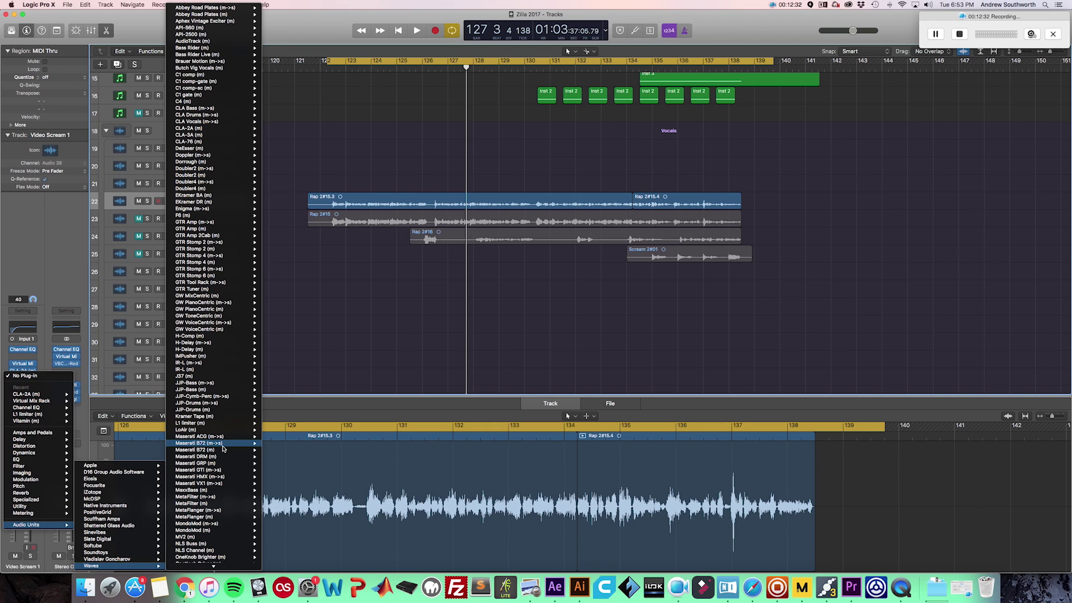
mouse_move(243, 150)
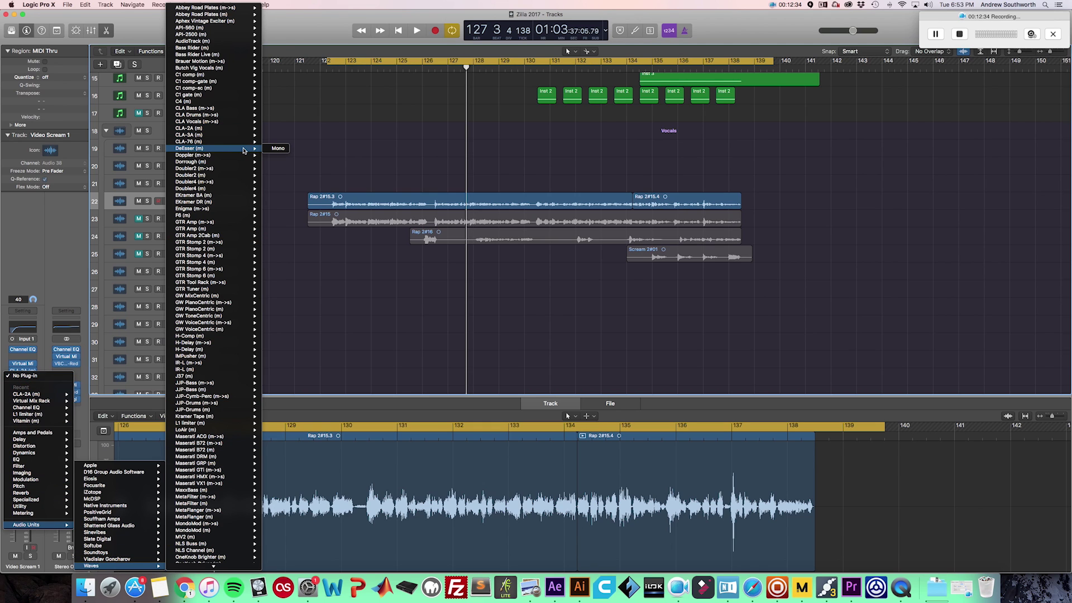
left_click(279, 149)
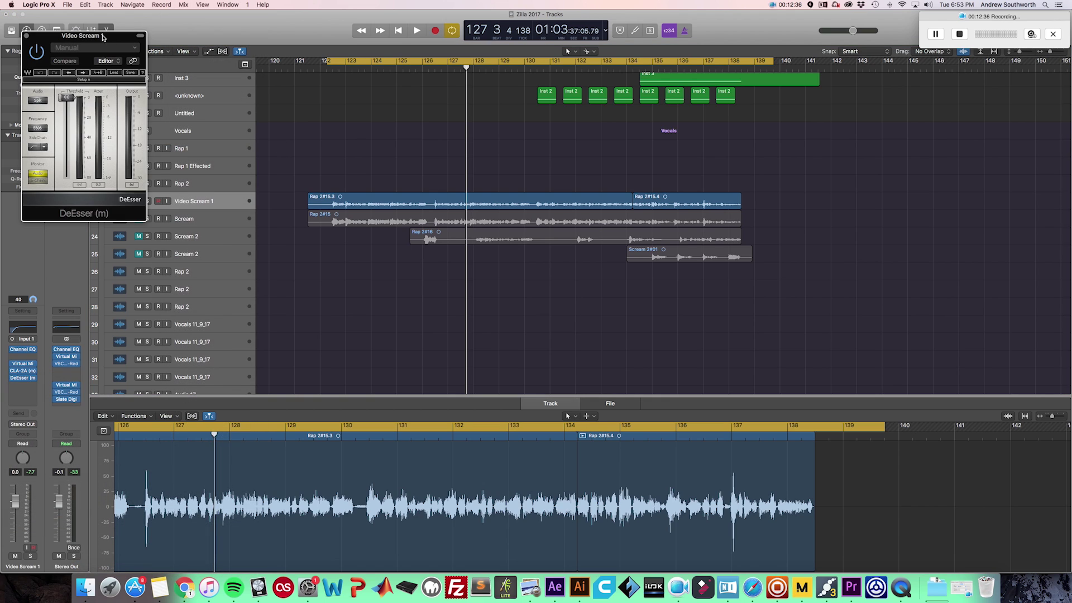
left_click_drag(103, 37, 253, 206)
- Load the Male Ess factory preset in the DeEsser and lower its threshold while the vocal plays
left_click(240, 216)
mouse_move(246, 343)
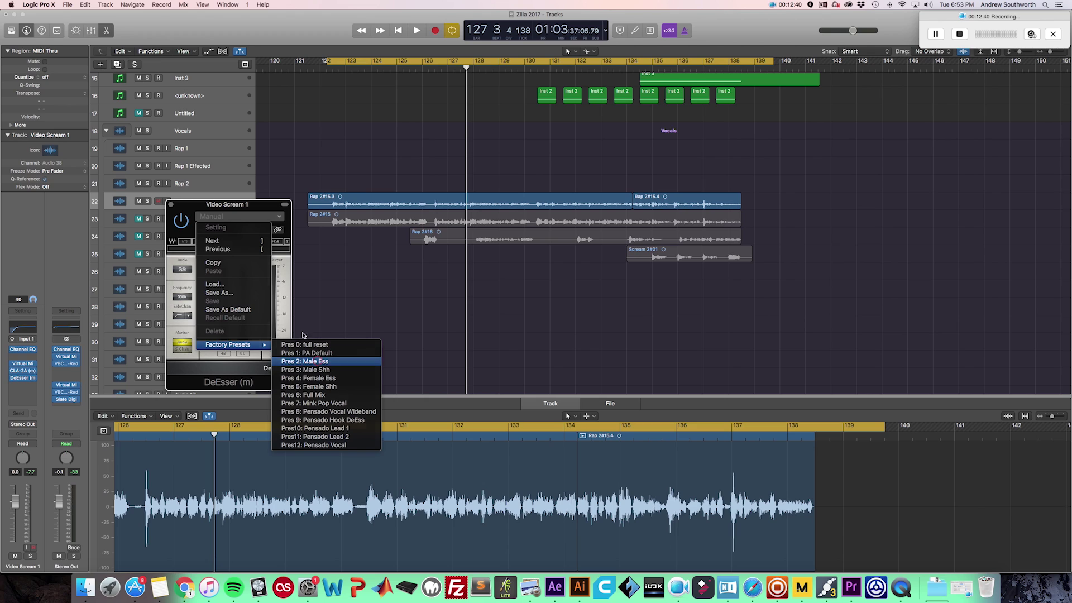
left_click(305, 361)
left_click_drag(254, 208, 406, 291)
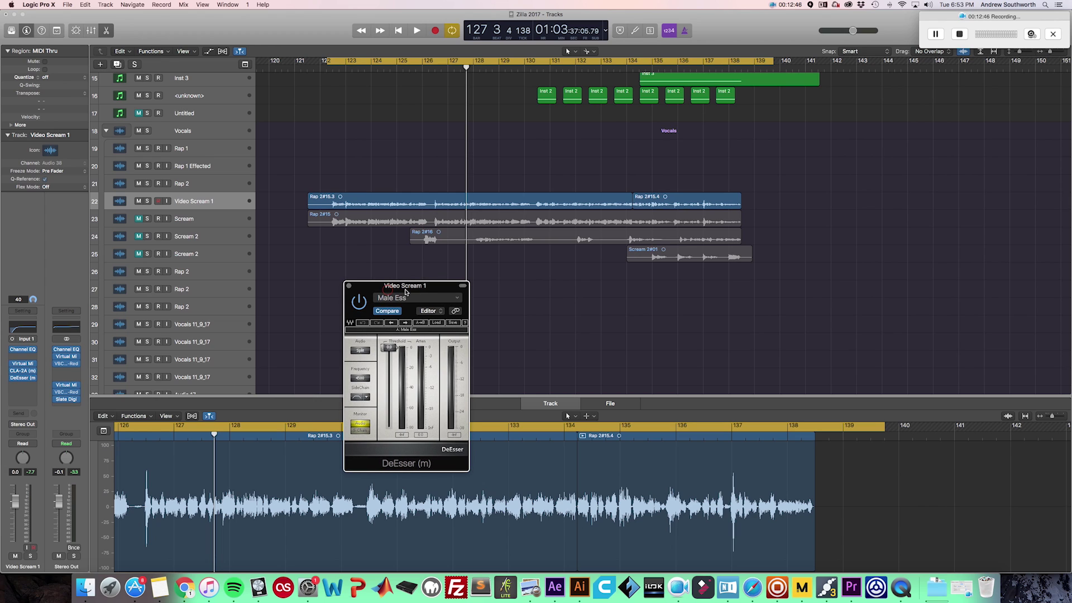
key("space")
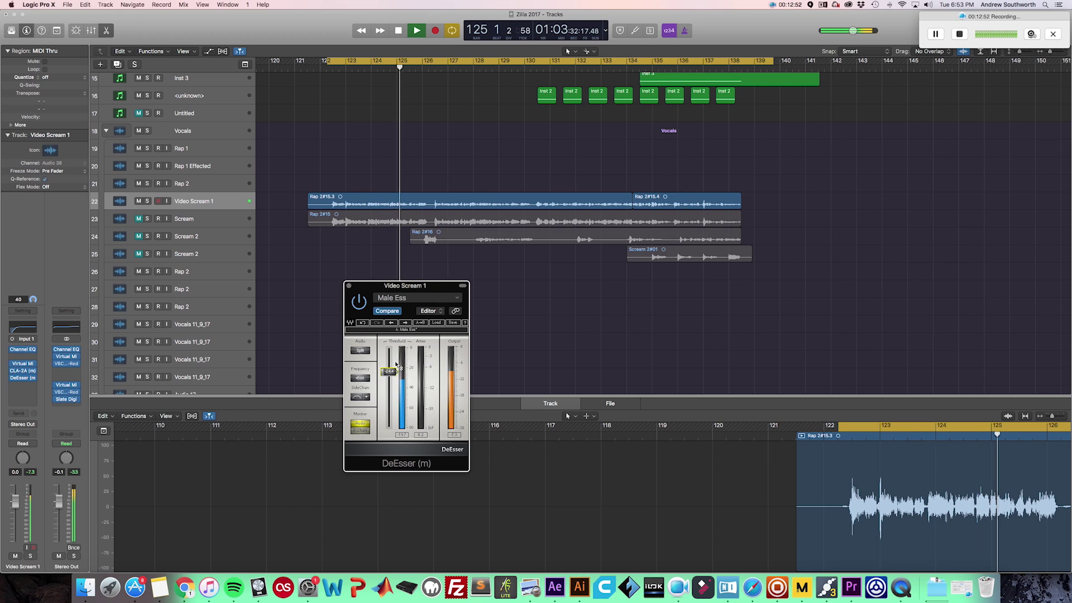
key("space")
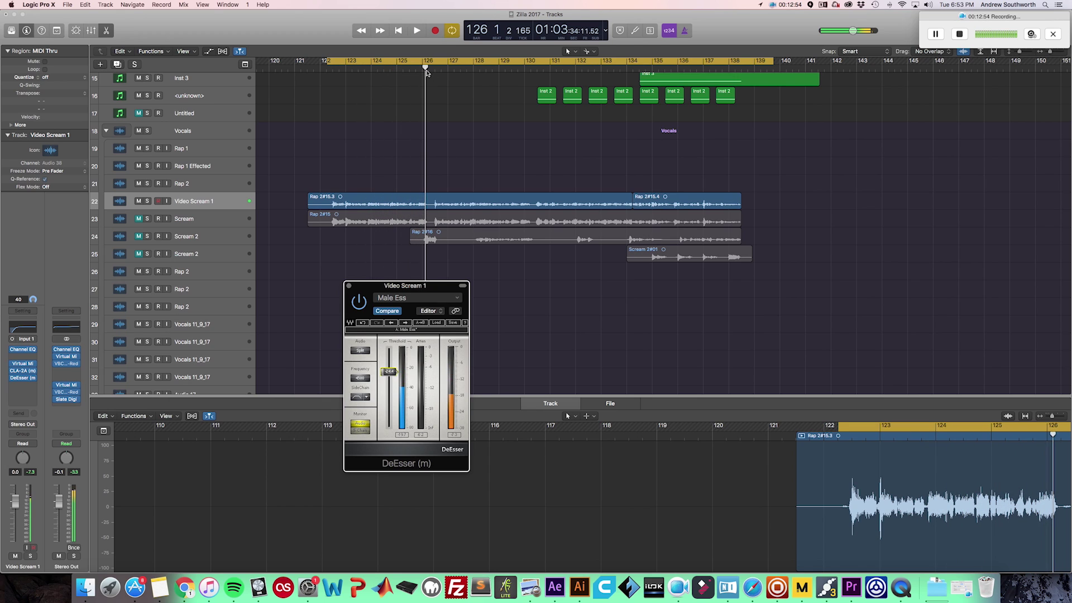
- Set the cycle range to bars 125 to 127, solo Video Scream 1 and play the loop
left_click(410, 64)
left_click_drag(409, 64, 438, 67)
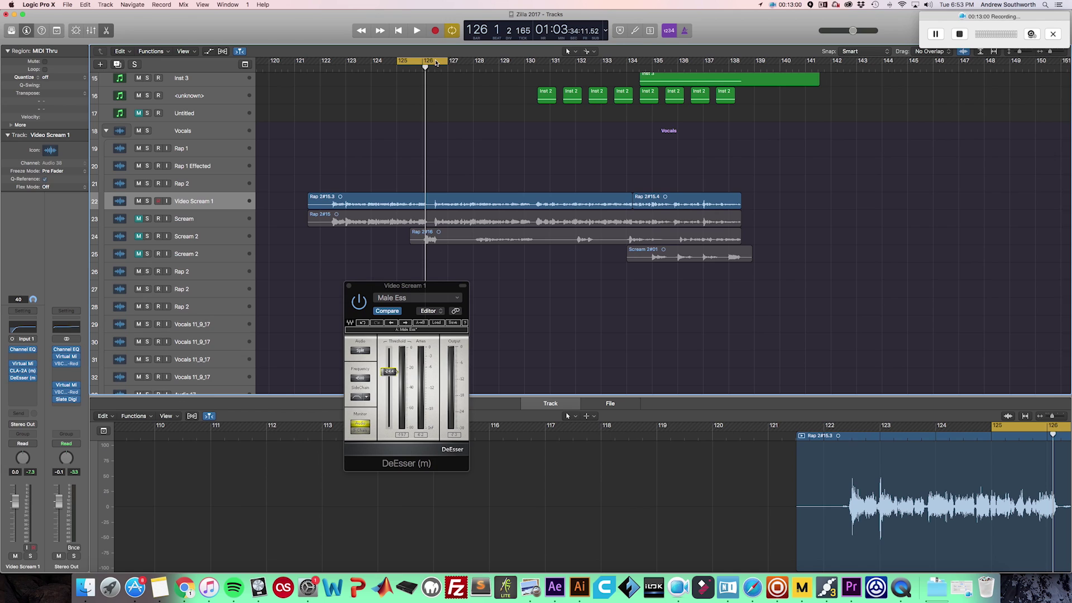
left_click(148, 202)
key("space")
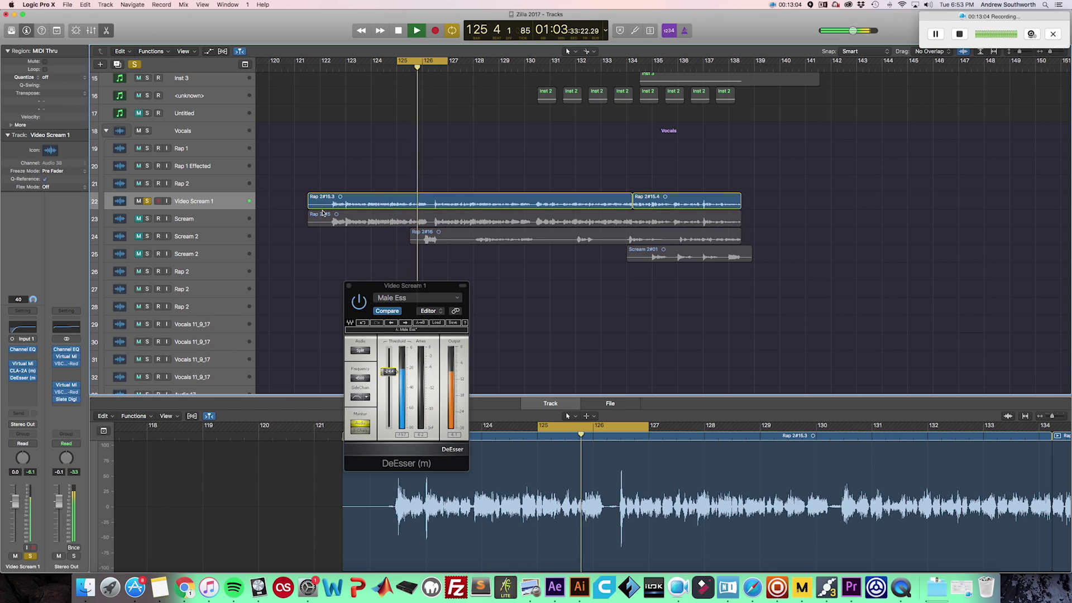
- Lower the DeEsser threshold further and adjust its frequency while replaying the soloed loop
key("space")
left_click_drag(389, 372, 389, 378)
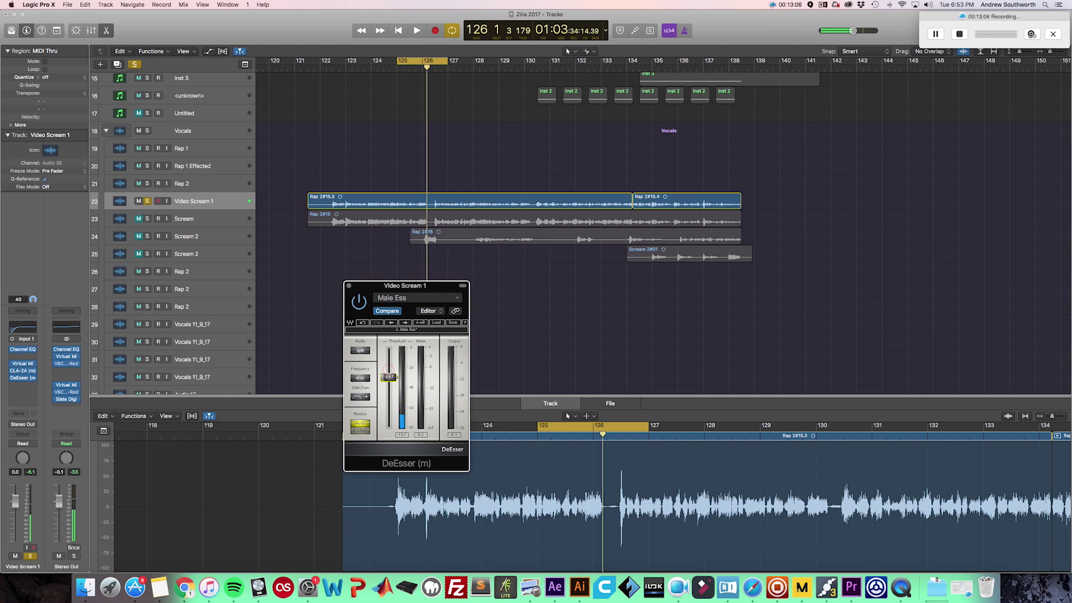
key("space")
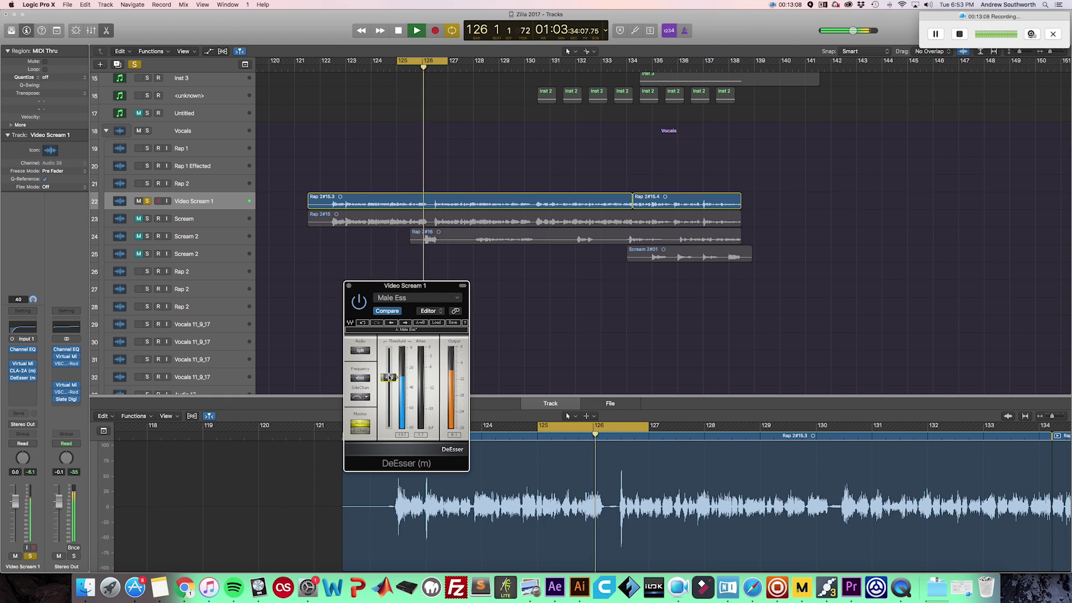
key("space")
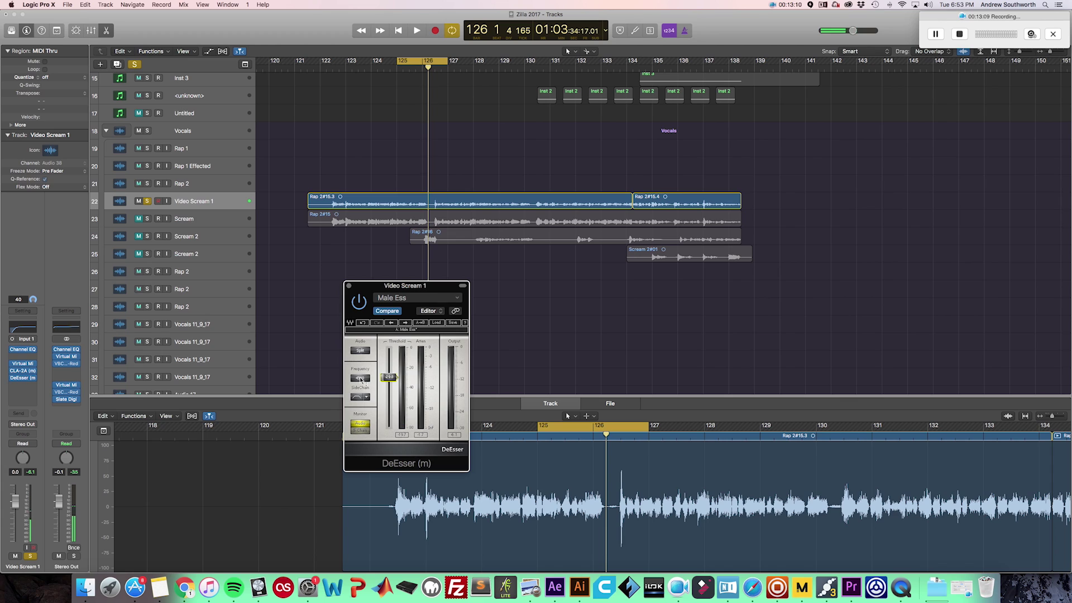
key("space")
left_click(360, 378)
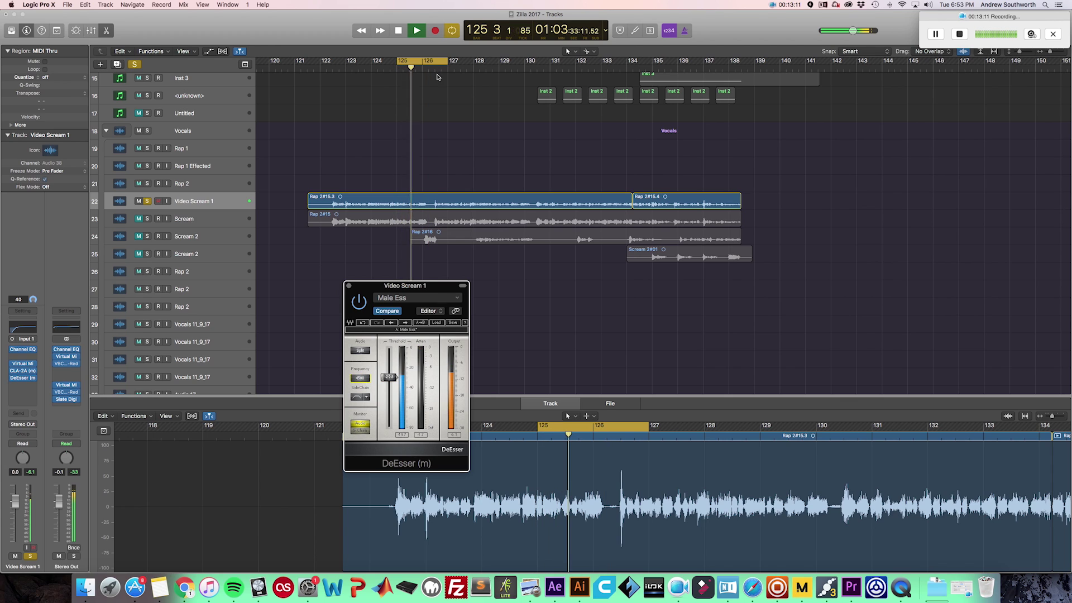
- Narrow the cycle range to the second half of bar 125 and loop that short vocal passage
key("space")
left_click(414, 67)
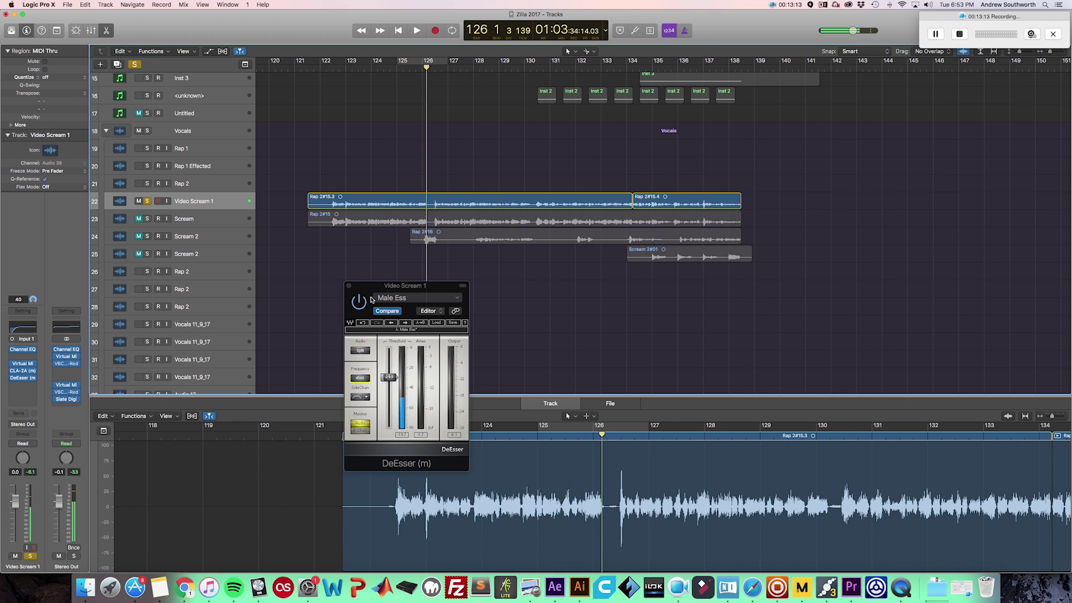
key("space")
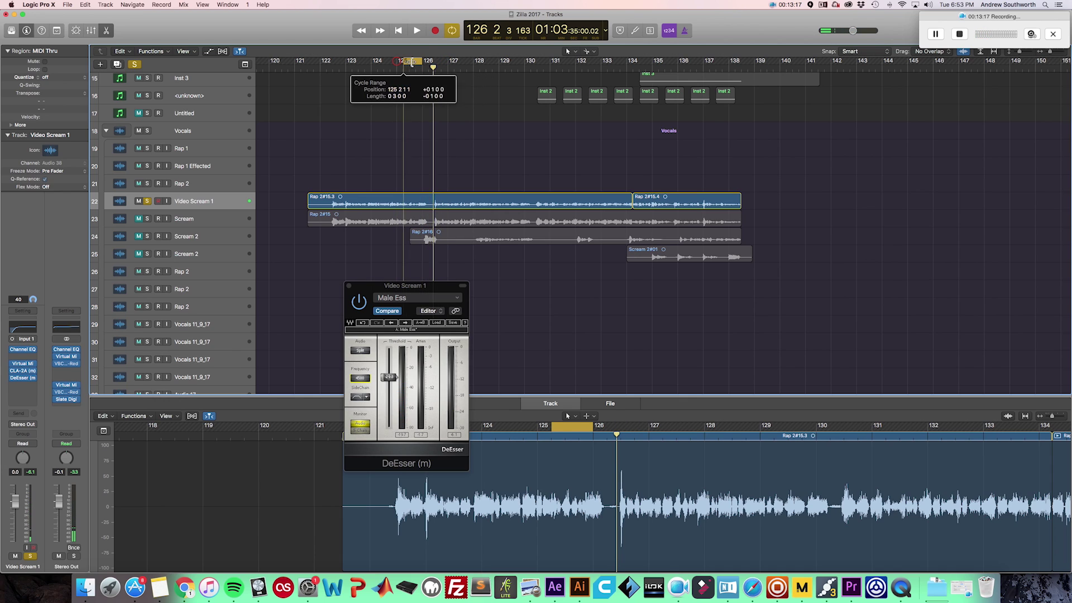
key("space")
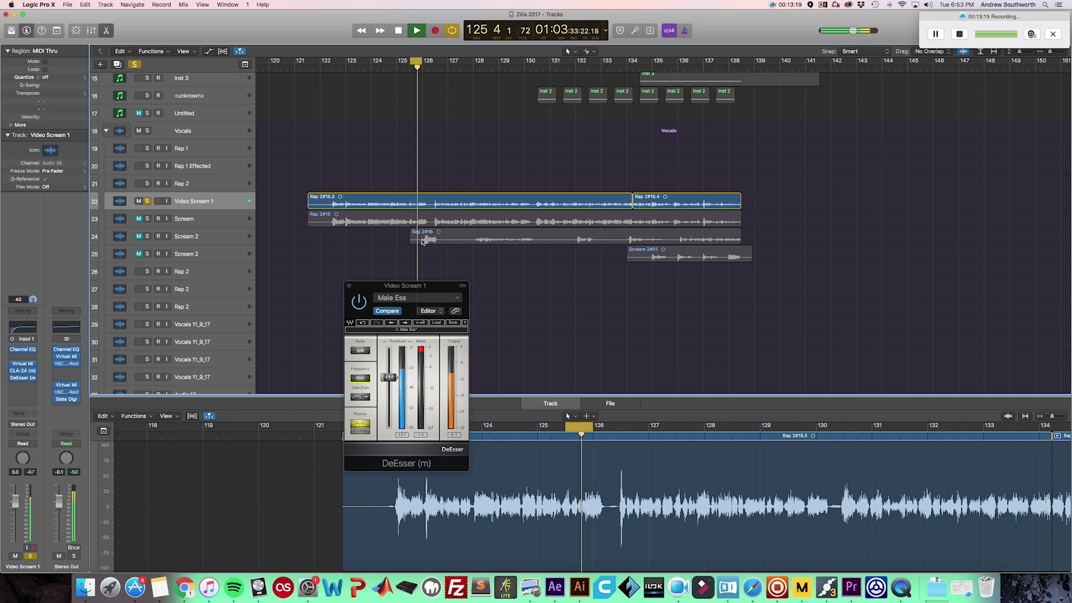
- Lower the DeEsser threshold while comparing it with bypass over a slightly extended loop, leave it enabled and close its window
left_click(363, 305)
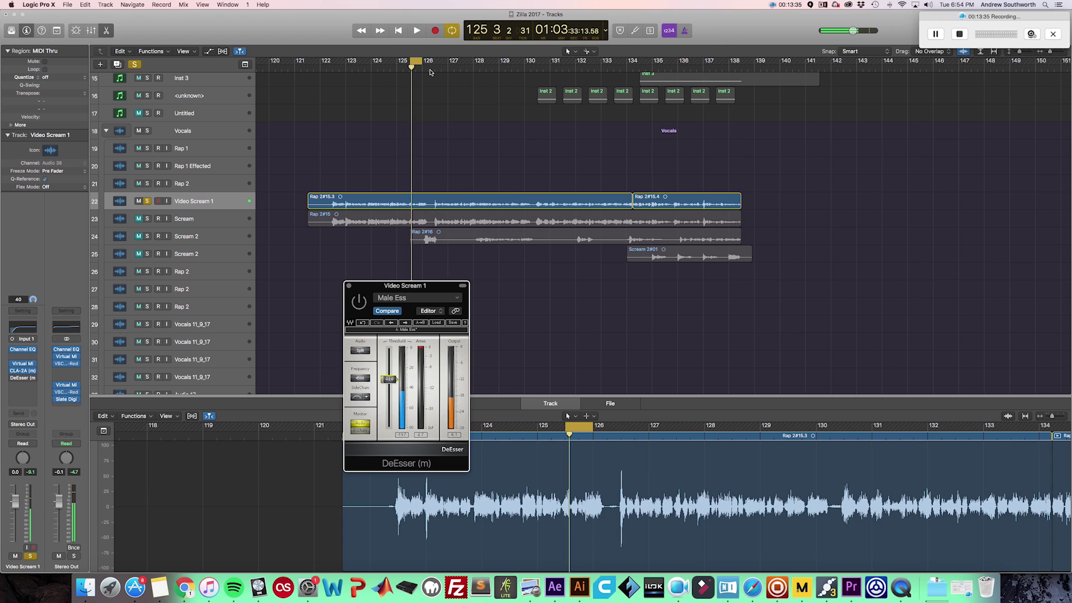
left_click_drag(427, 62, 428, 62)
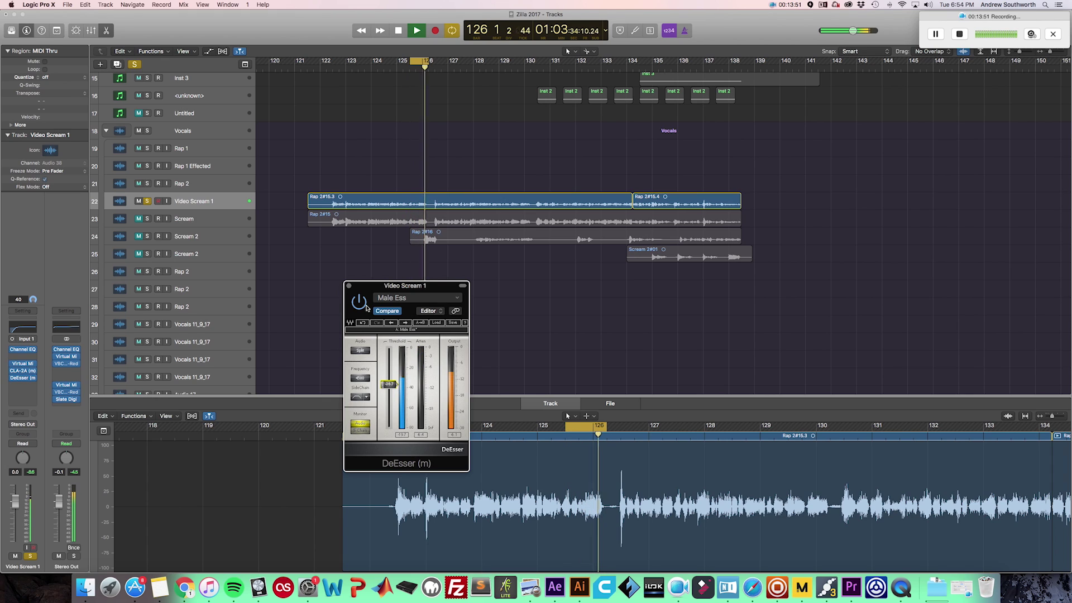
key("space")
left_click(348, 286)
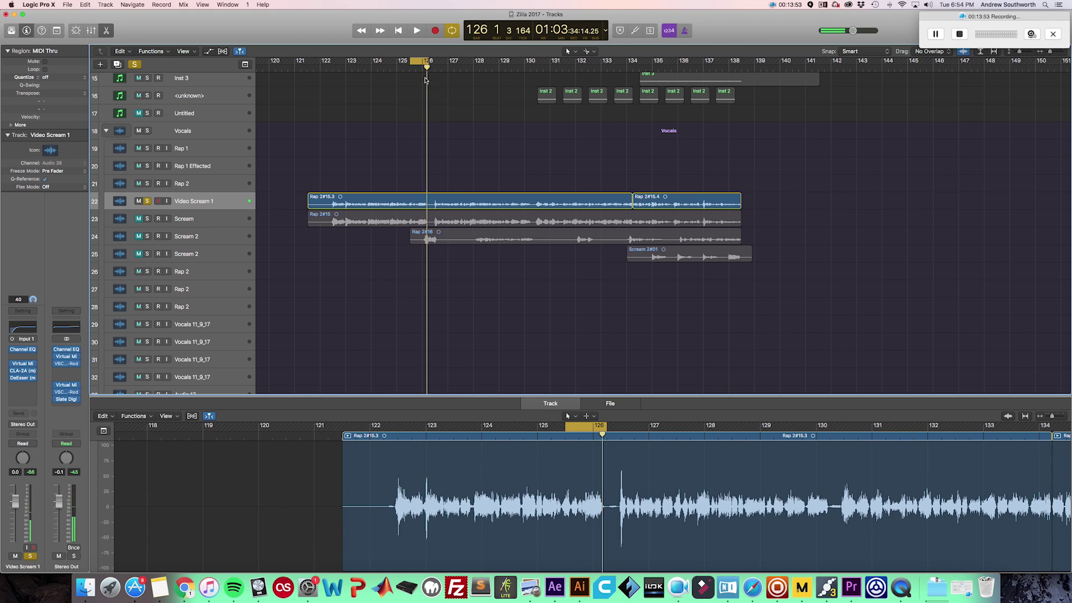
- Turn off cycle mode, unsolo Video Scream 1 and play the de-essed vocal in the full mix
key("c")
left_click(148, 201)
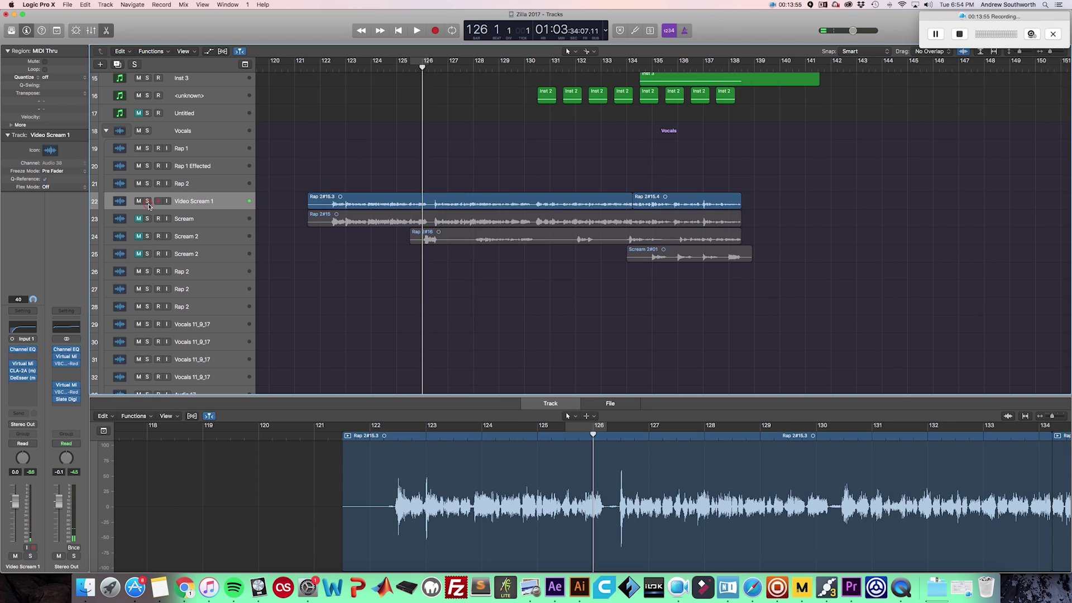
key("space")
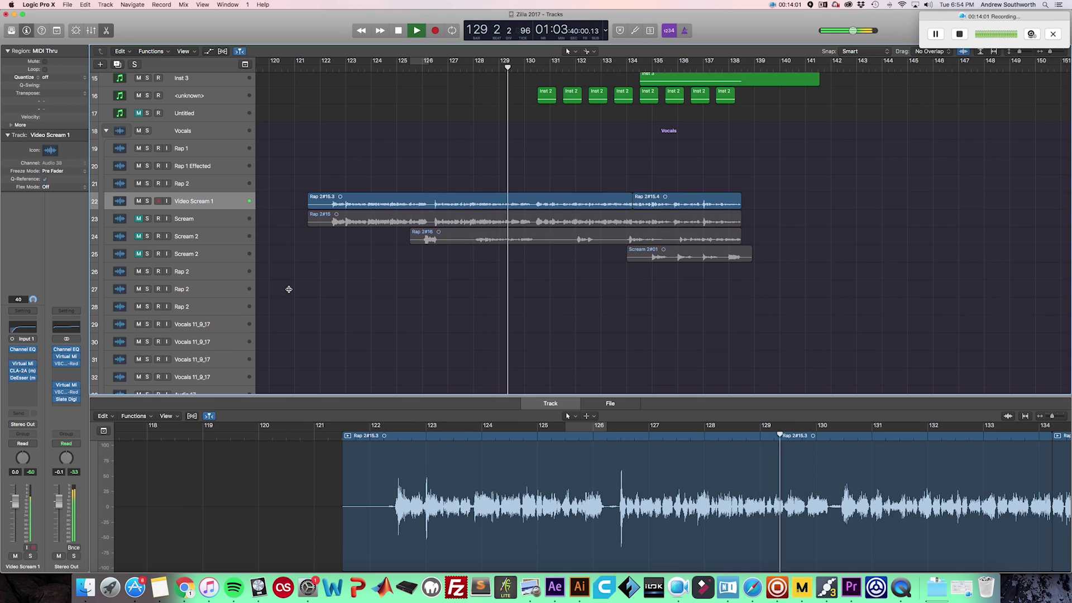
key("space")
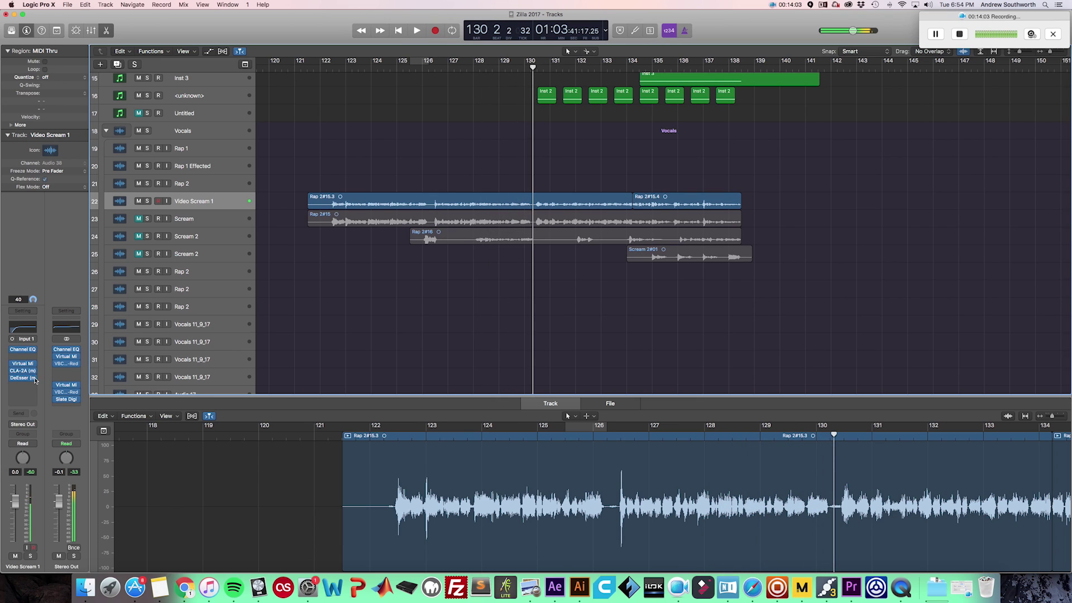
- Insert the mono Waves L1 limiter after the DeEsser on Video Scream 1 and move its window clear of the regions
left_click(25, 384)
mouse_move(65, 530)
mouse_move(122, 566)
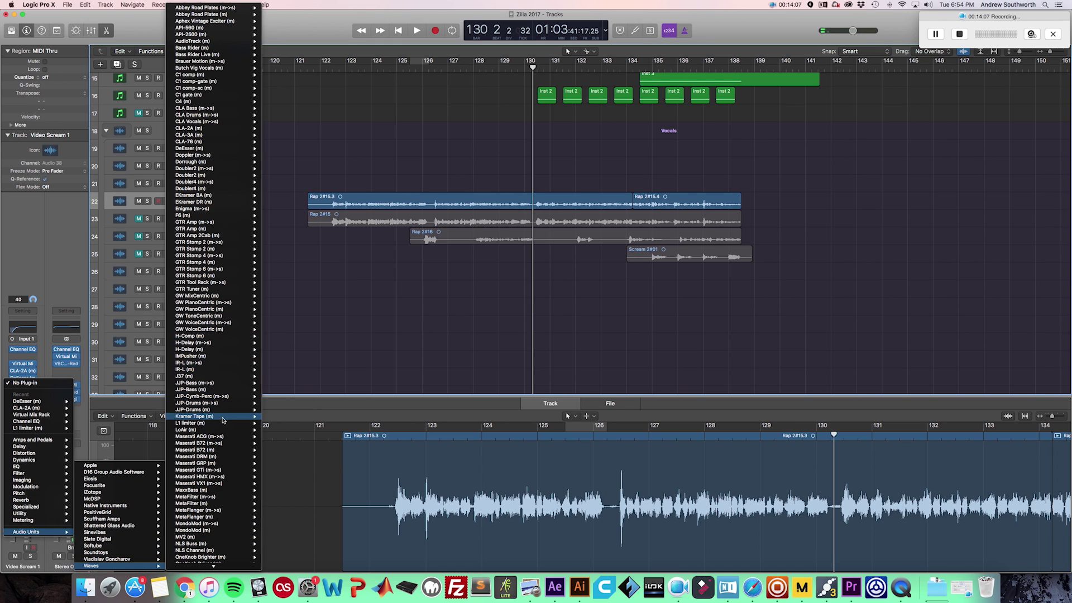
left_click(270, 425)
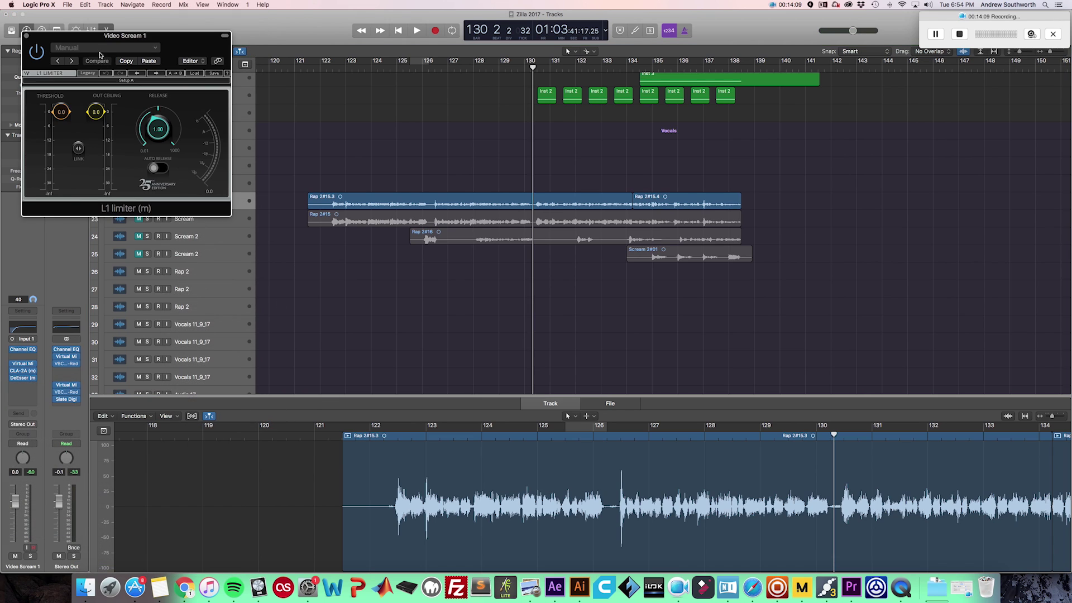
left_click_drag(97, 41, 326, 273)
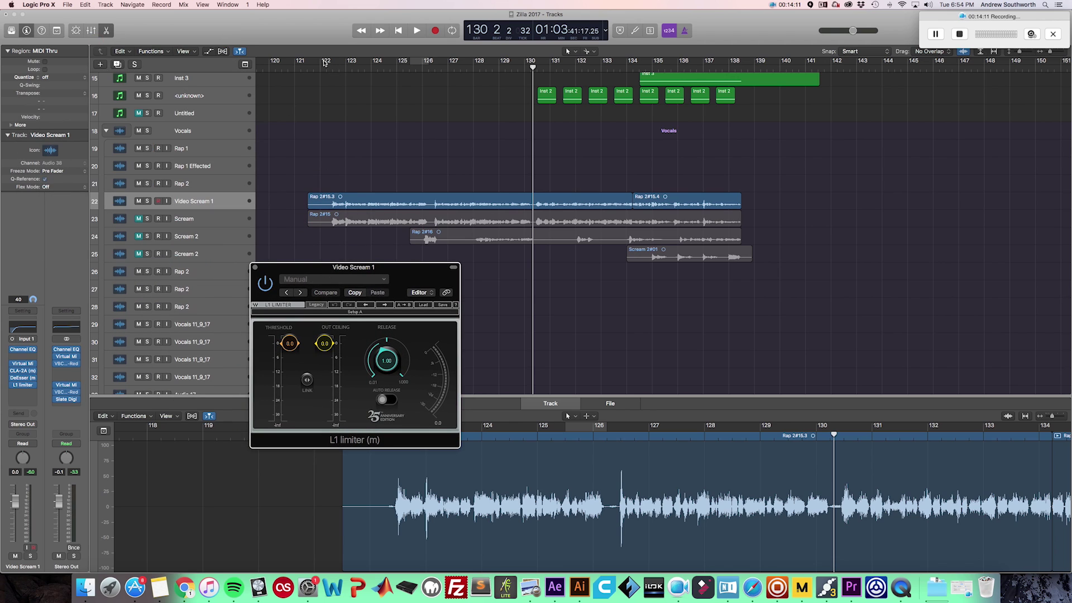
- Cycle the whole vocal section from bar 122 and, during playback, lower L1's threshold to -9.1 and out ceiling to -6.9; close its window
left_click_drag(325, 62, 753, 61)
key("space")
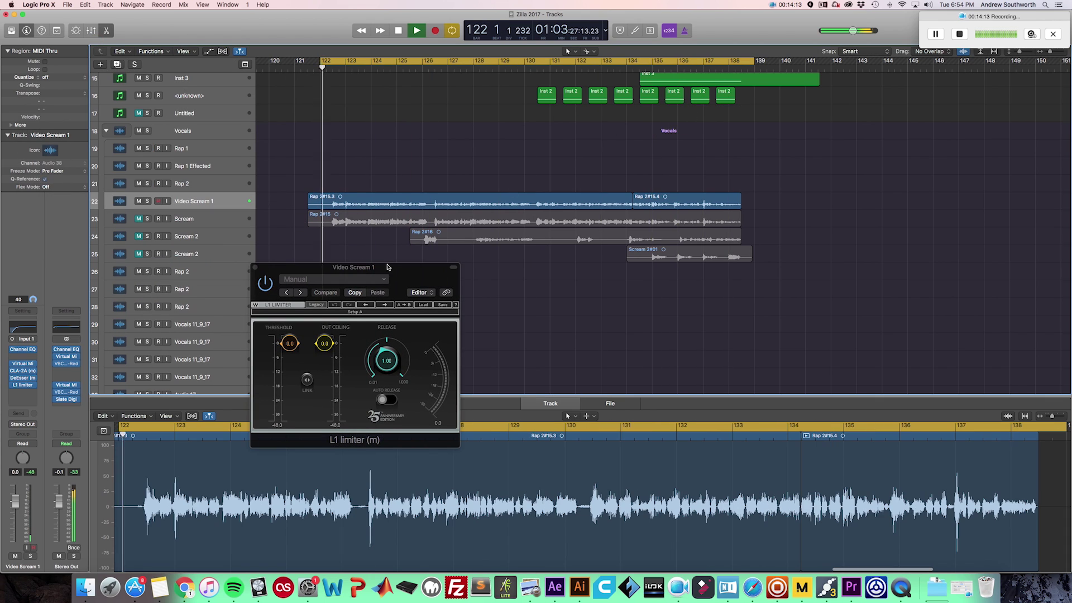
left_click(306, 384)
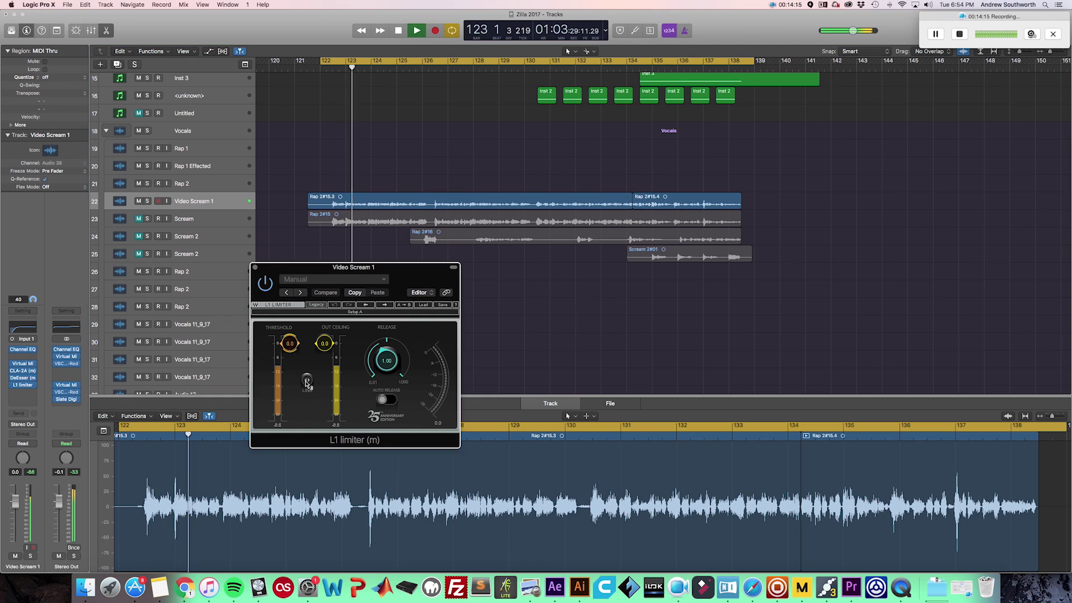
left_click_drag(306, 383, 325, 362)
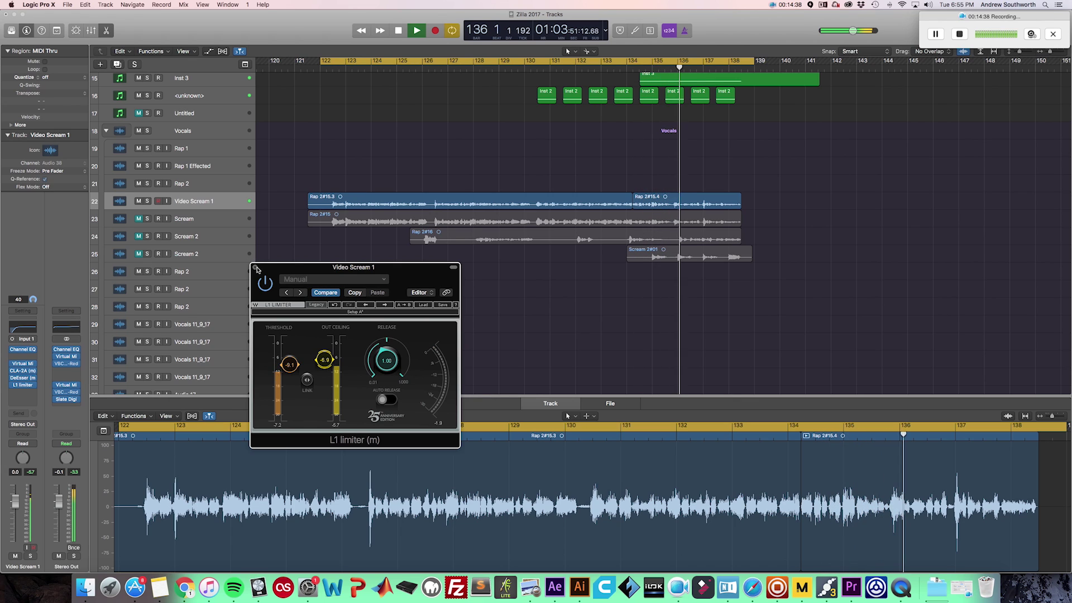
left_click(255, 267)
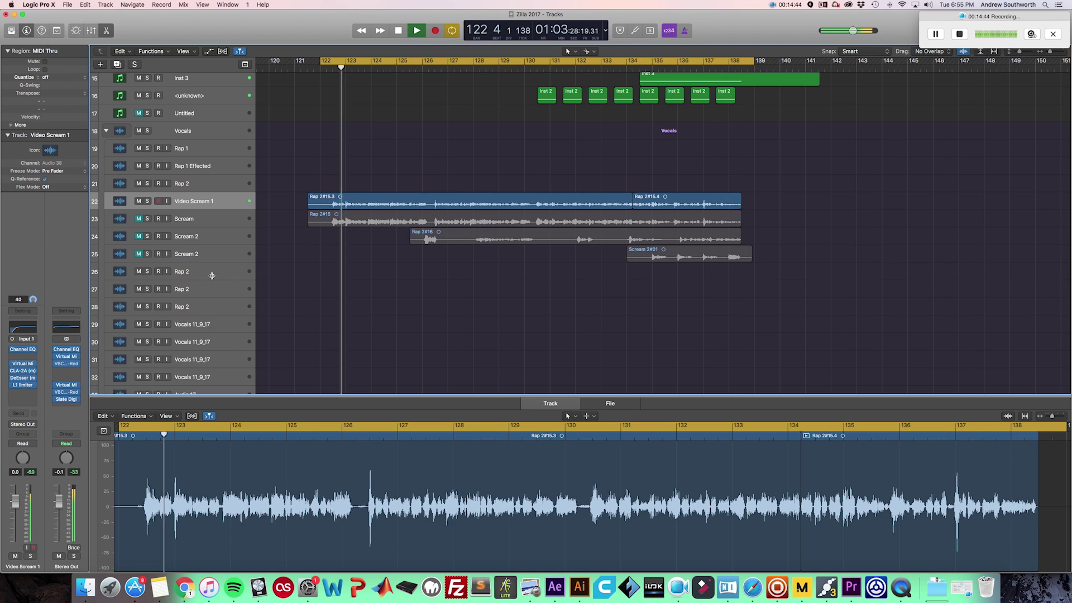
key("space")
- Insert the mono Waves H-Delay after the L1 limiter on Video Scream 1 and move its window below the regions
left_click(29, 400)
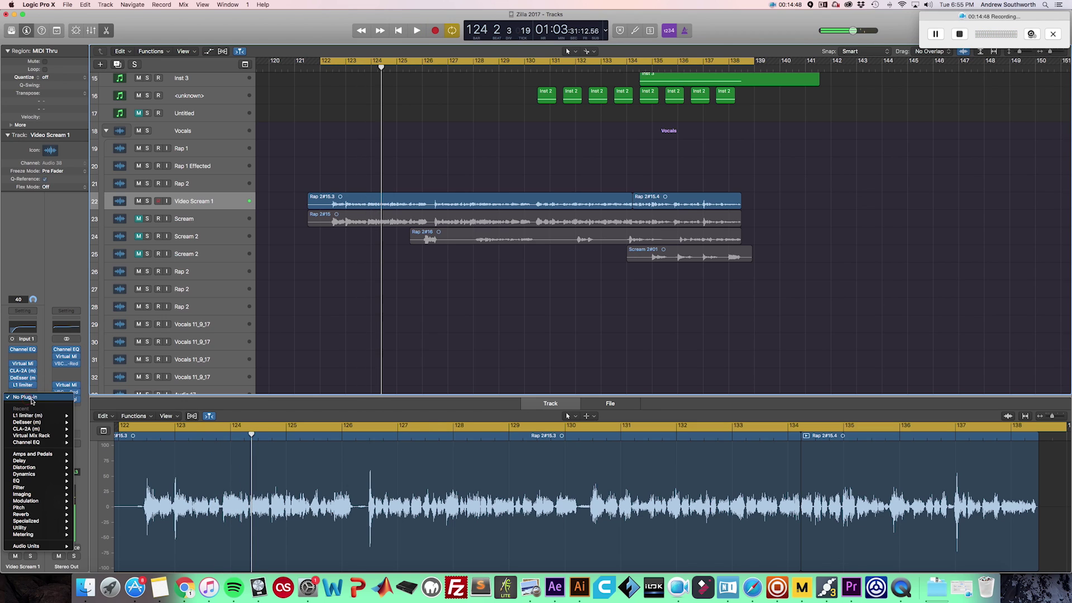
mouse_move(62, 548)
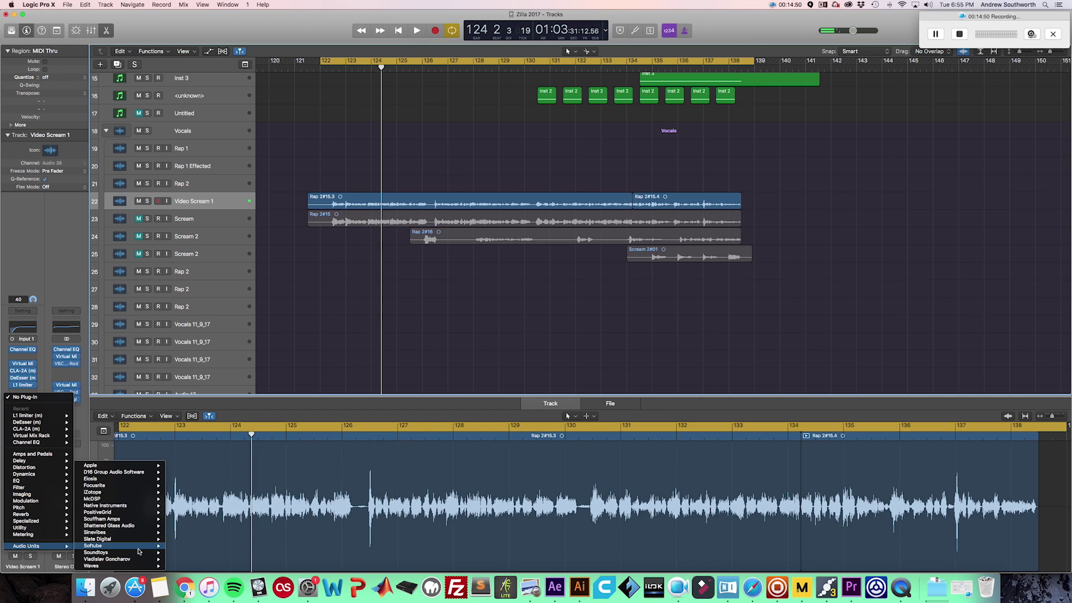
mouse_move(132, 566)
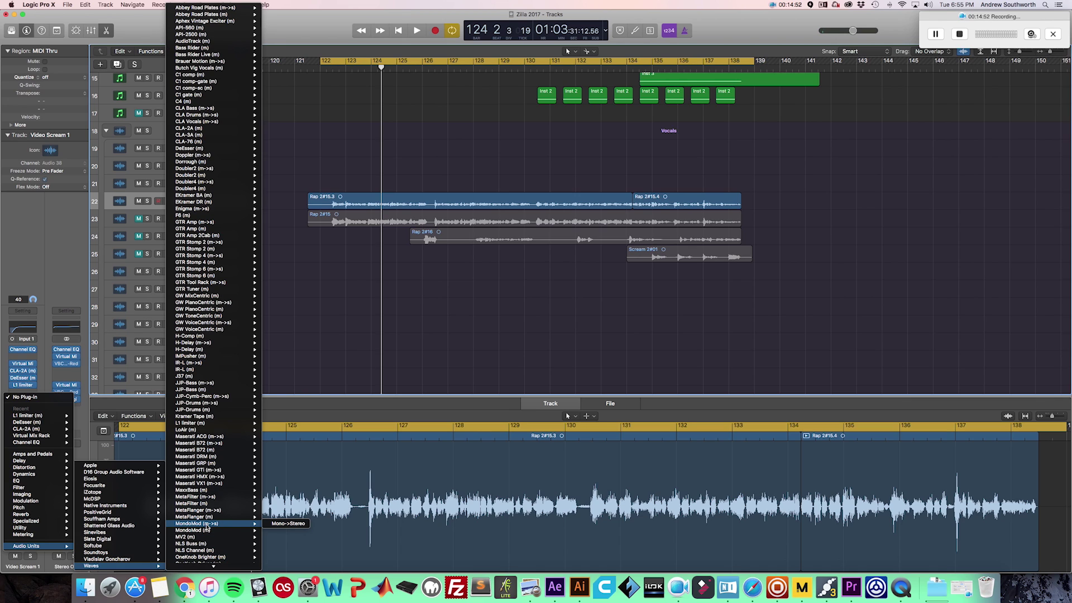
mouse_move(163, 546)
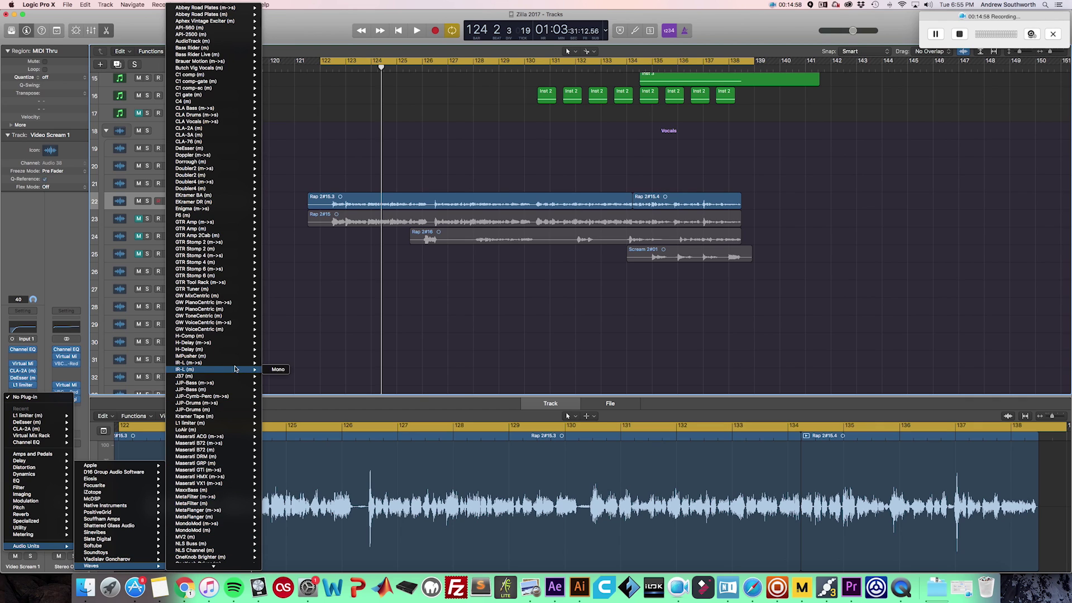
mouse_move(222, 350)
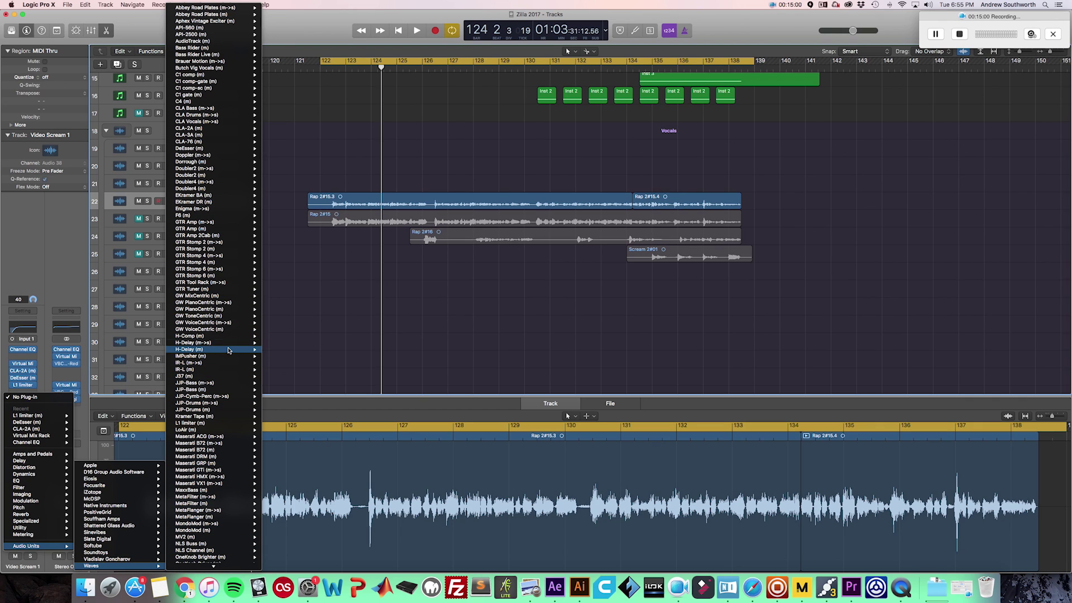
left_click(274, 349)
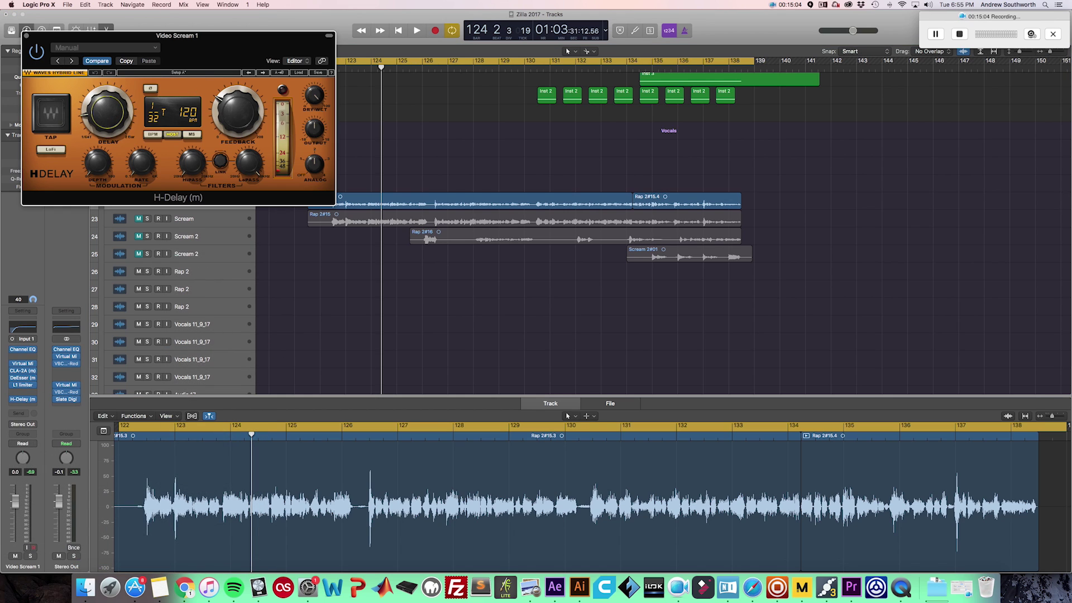
left_click_drag(104, 32, 322, 276)
- Solo Video Scream 1 and, while it plays, switch H-Delay's time to milliseconds and set it to 33 ms
key("s")
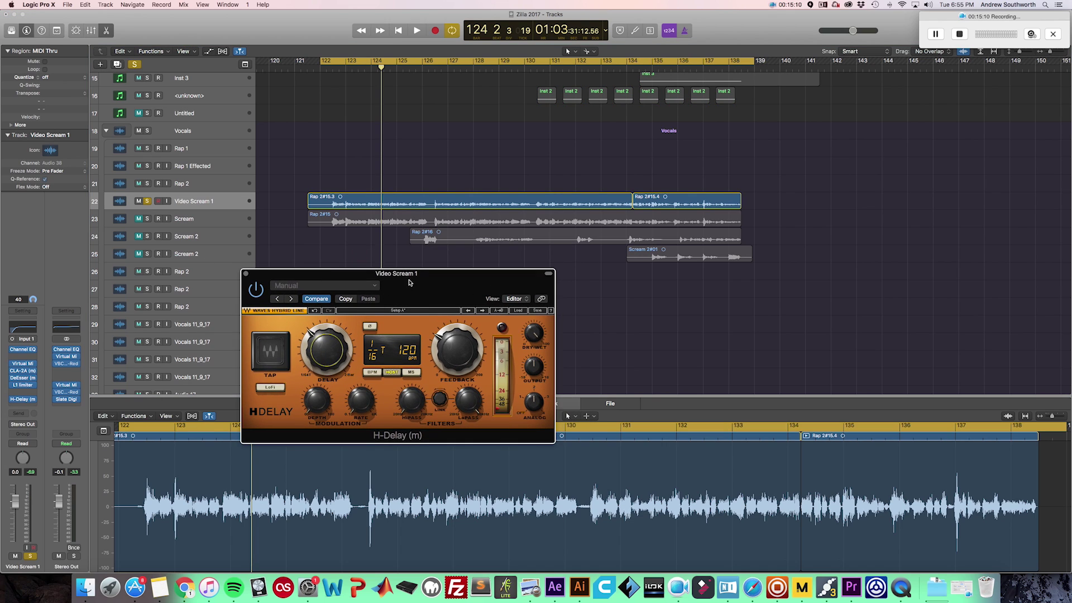
left_click_drag(410, 283, 389, 299)
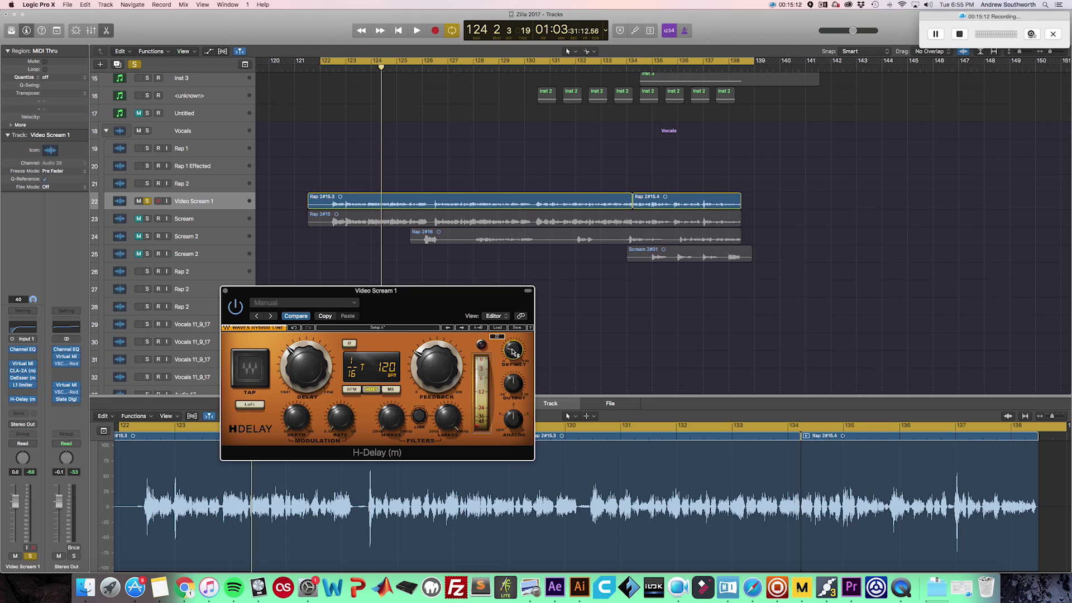
key("space")
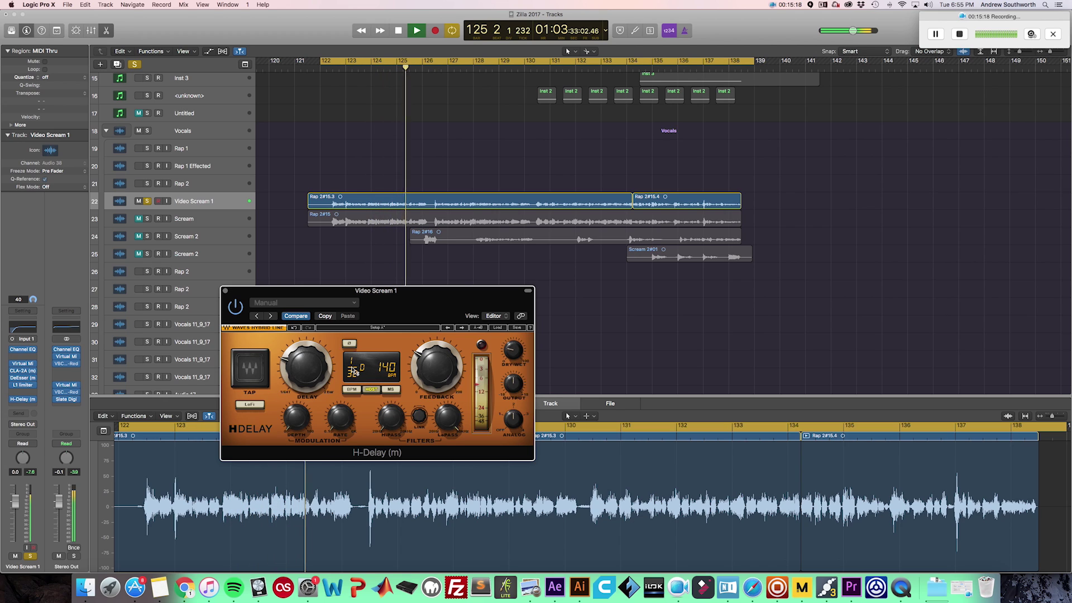
left_click(391, 389)
mouse_move(373, 369)
left_mouse_down()
mouse_move(372, 399)
mouse_move(373, 362)
left_mouse_up()
left_click(334, 303)
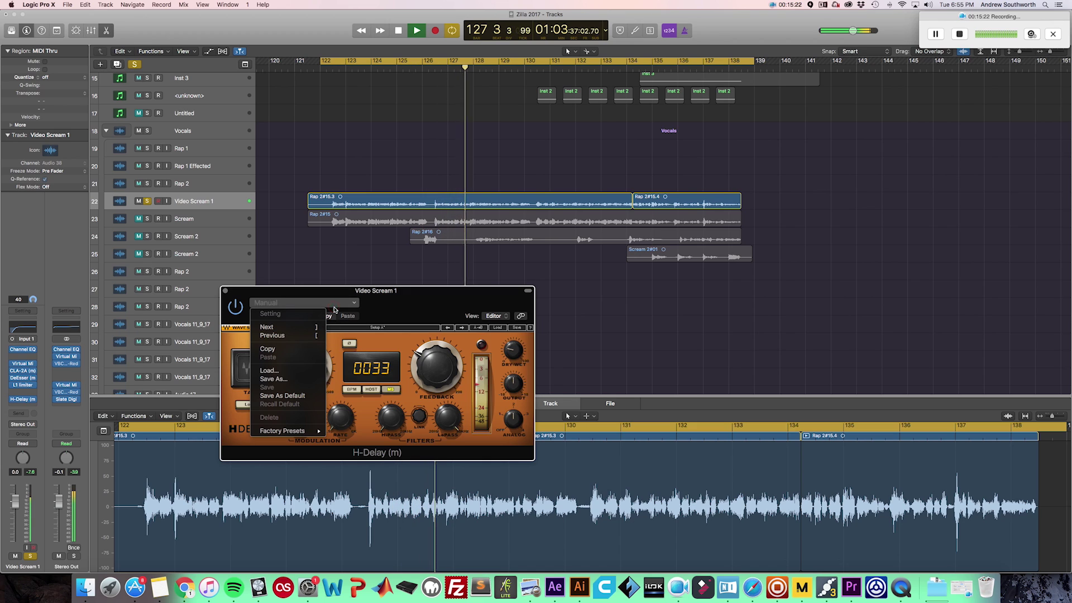
left_click(333, 310)
left_click(334, 303)
mouse_move(285, 434)
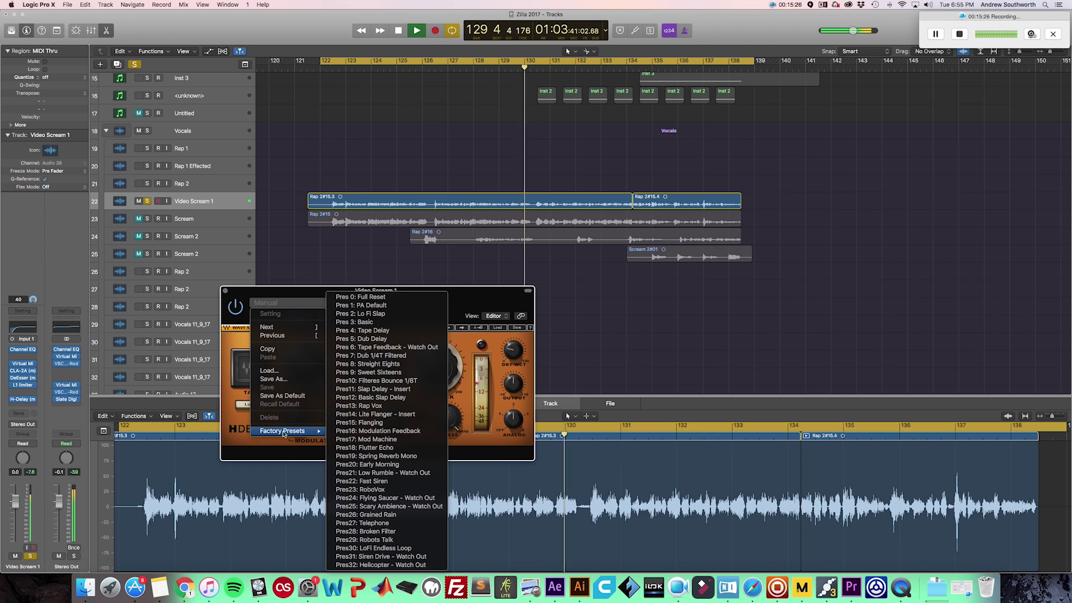
left_click(242, 433)
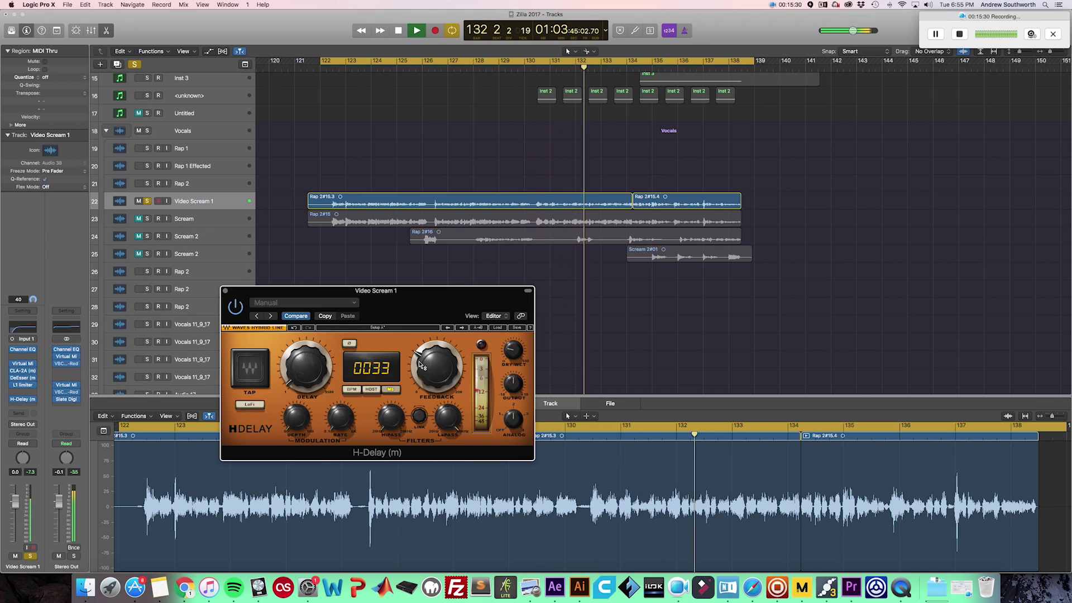
- Compare H-Delay with bypass on the looped vocal, adjust its high-pass and low-pass filters, and close its window
key("space")
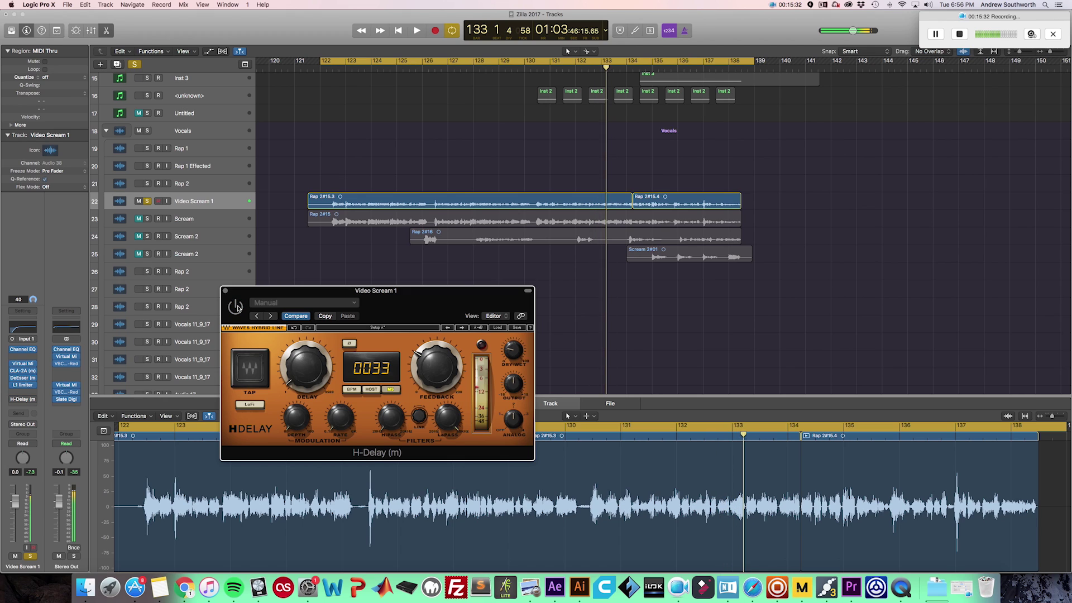
key("space")
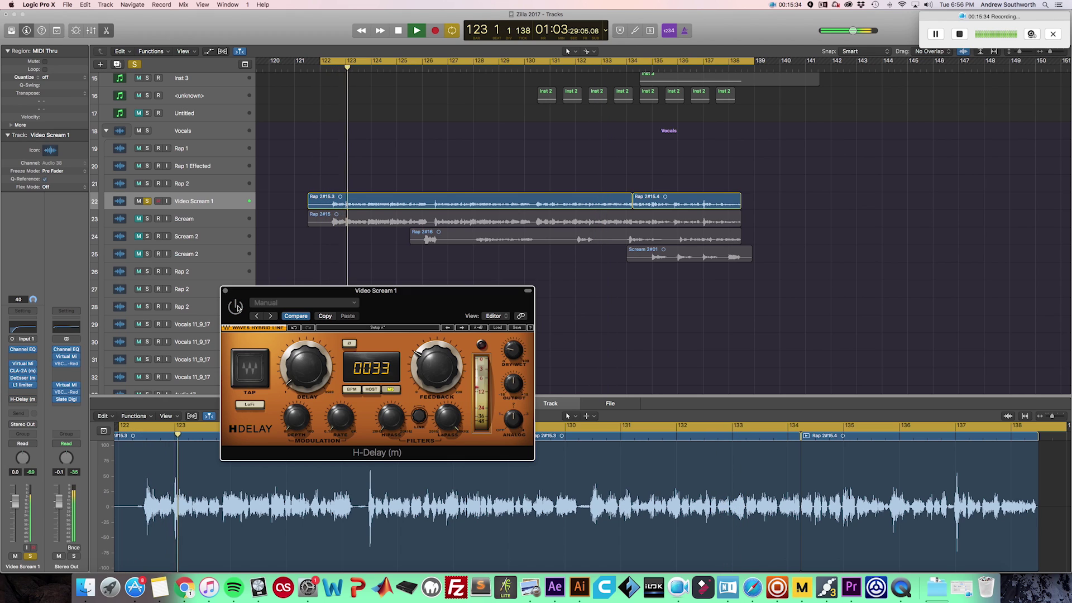
key("space")
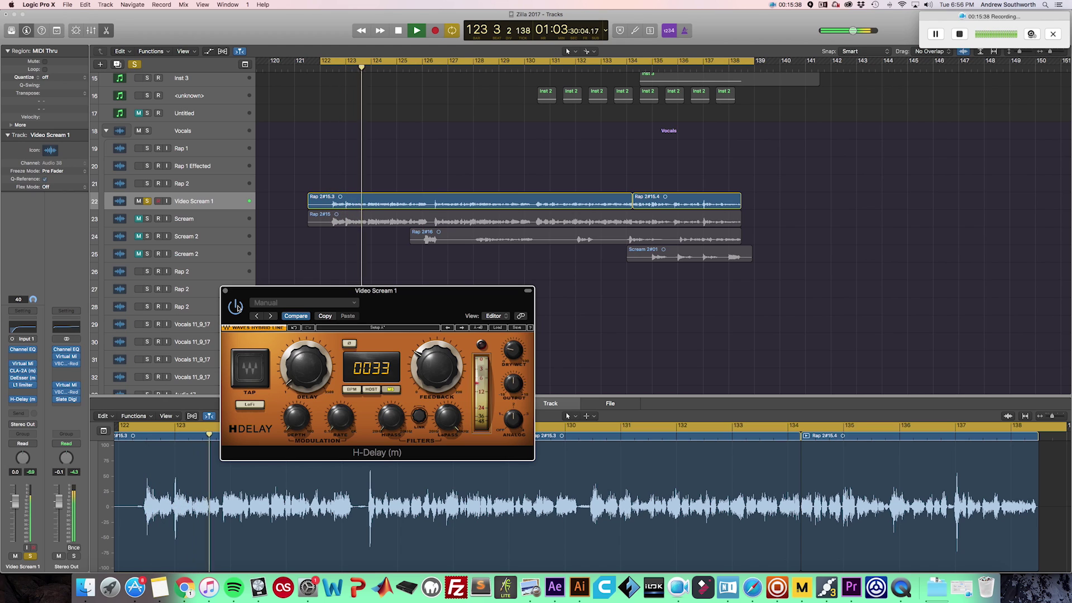
left_click_drag(389, 417, 444, 416)
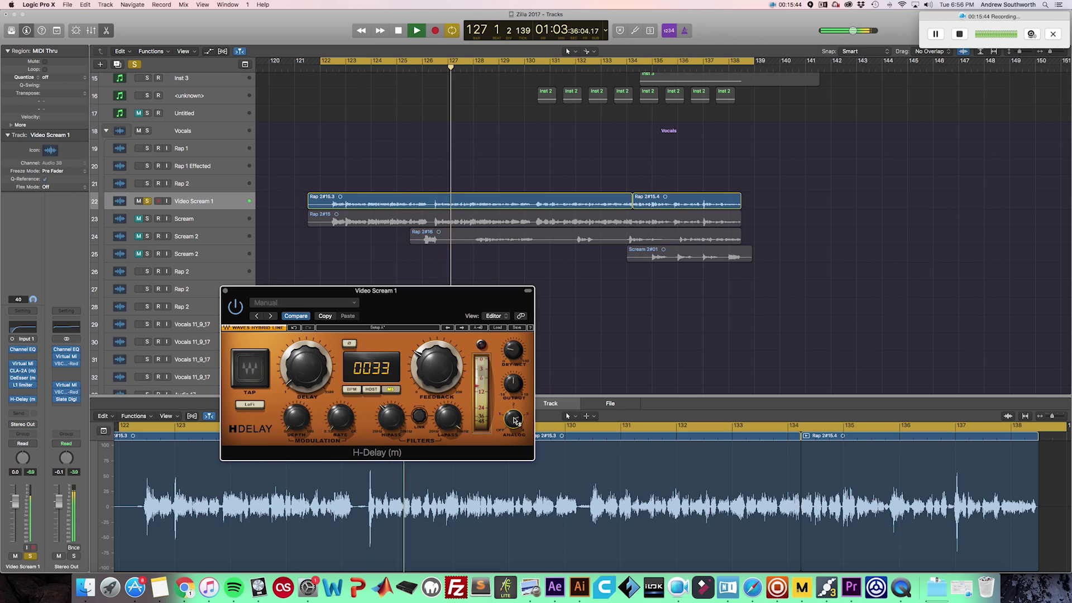
left_click(227, 291)
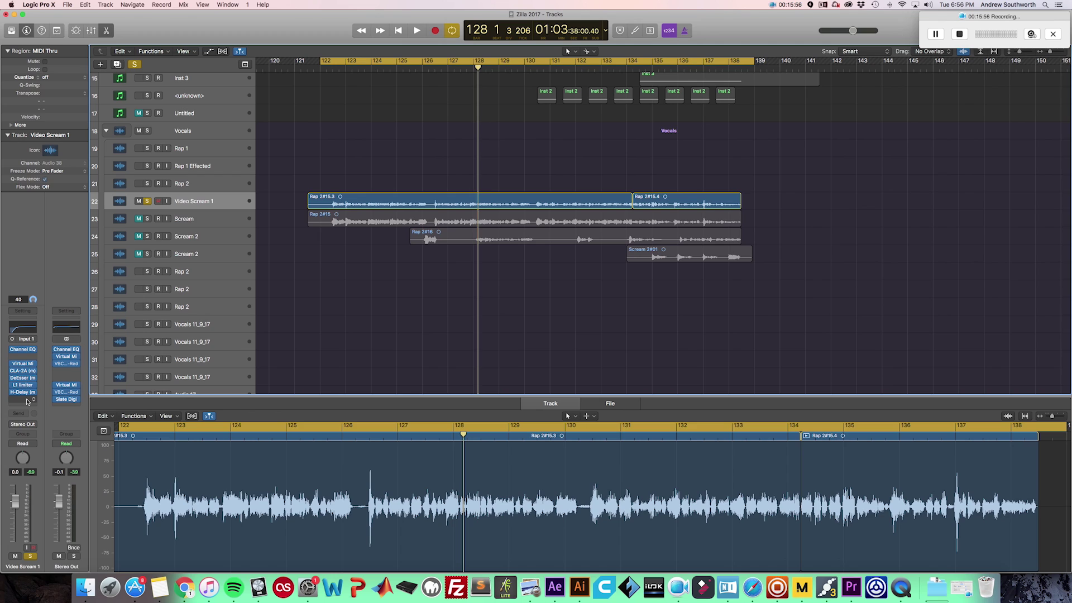
- Insert the mono Soundtoys Decapitator after H-Delay on Video Scream 1 and move its window clear of the regions
left_click(27, 400)
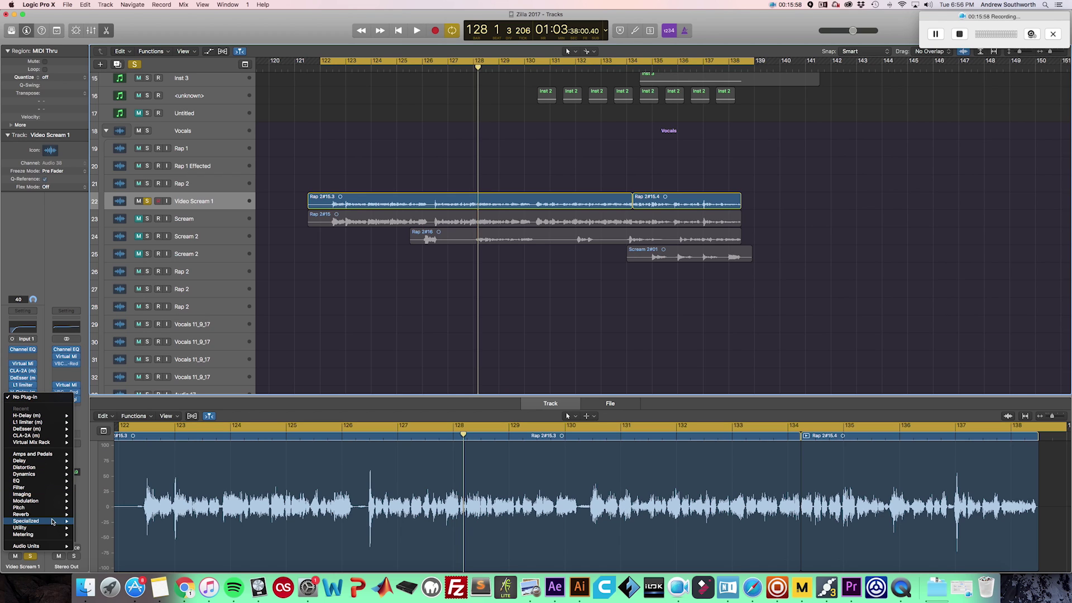
mouse_move(52, 547)
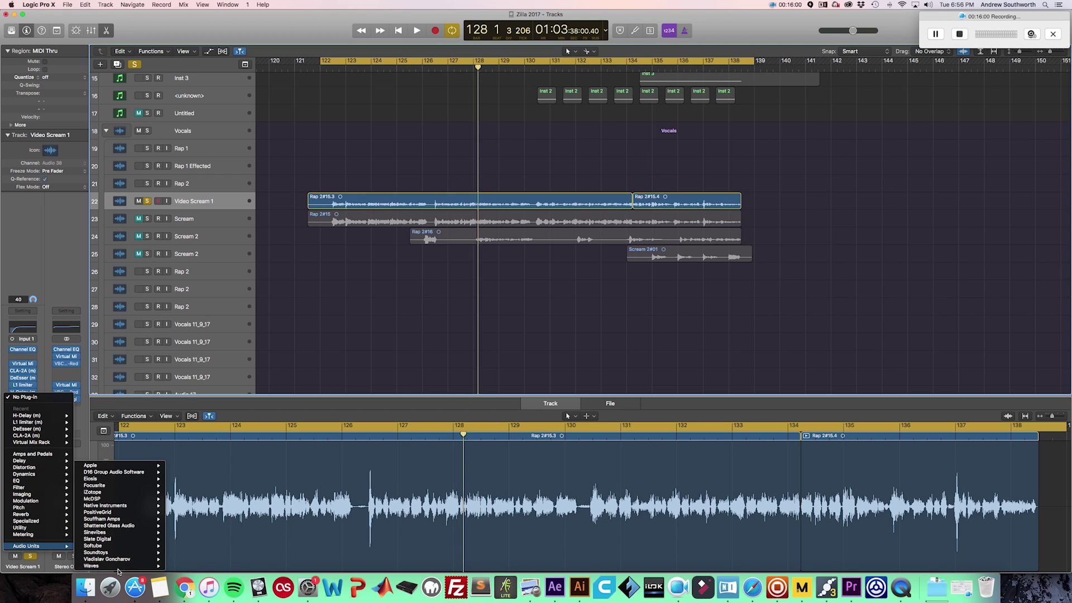
mouse_move(121, 566)
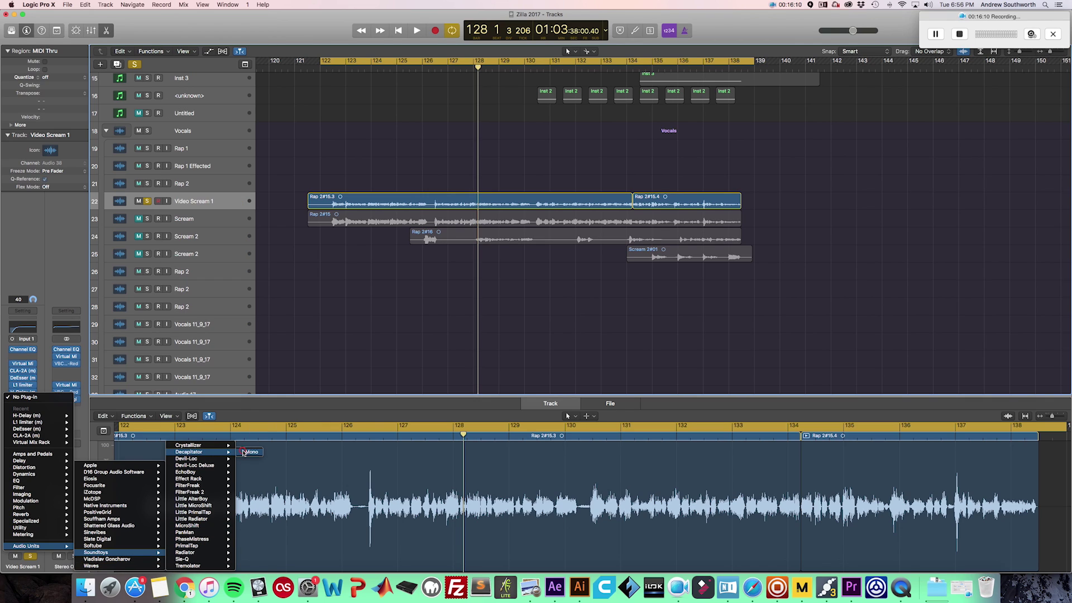
left_click(246, 451)
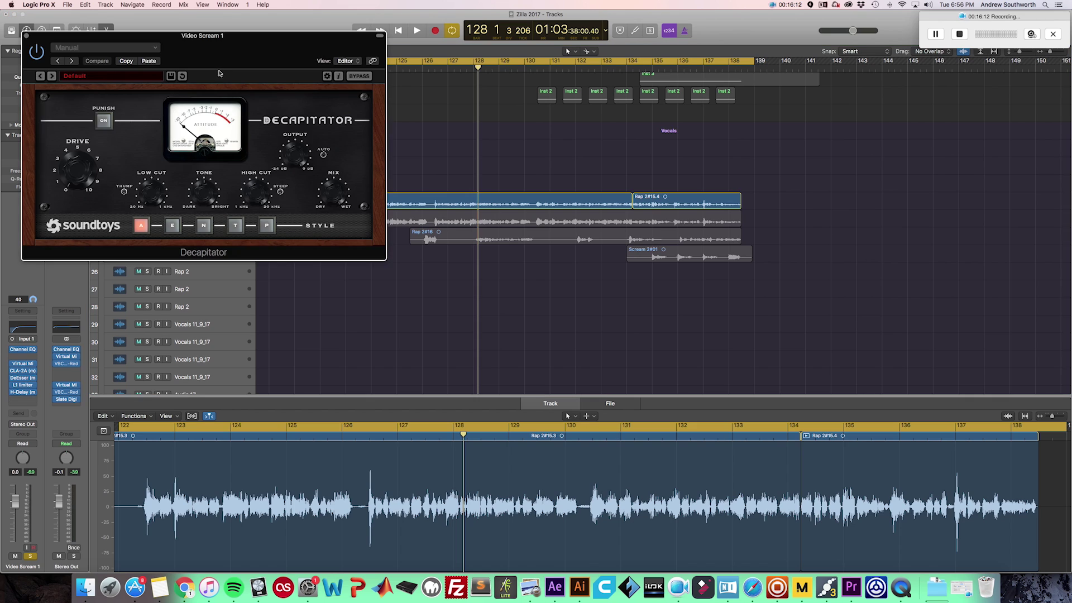
left_click_drag(219, 71, 358, 253)
- Load Decapitator's AngryVox vocal preset, then unsolo Video Scream 1 and audition it in the full mix
left_click(302, 302)
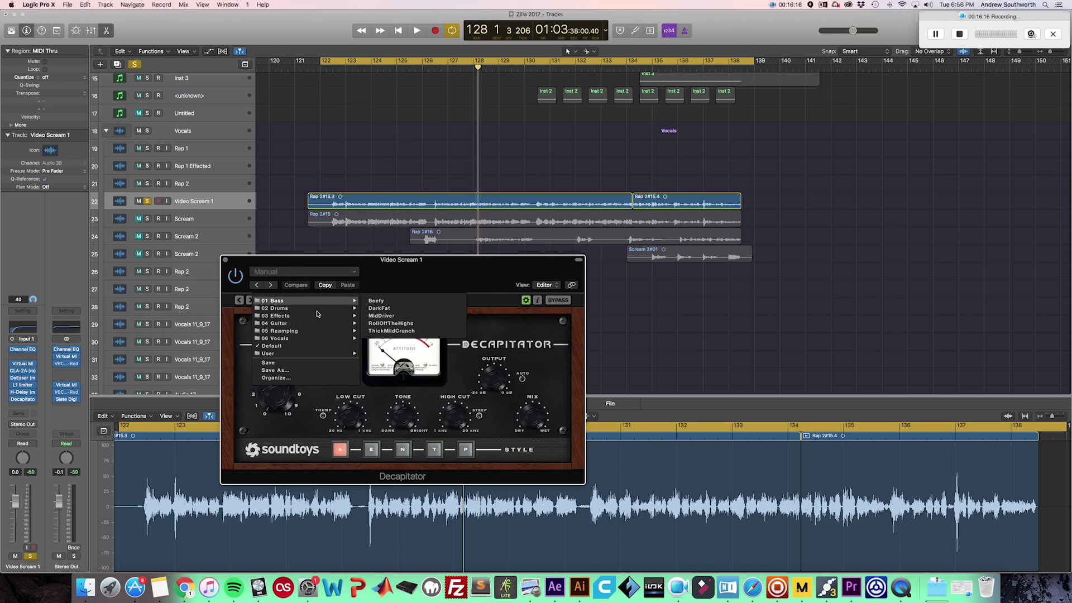
mouse_move(312, 340)
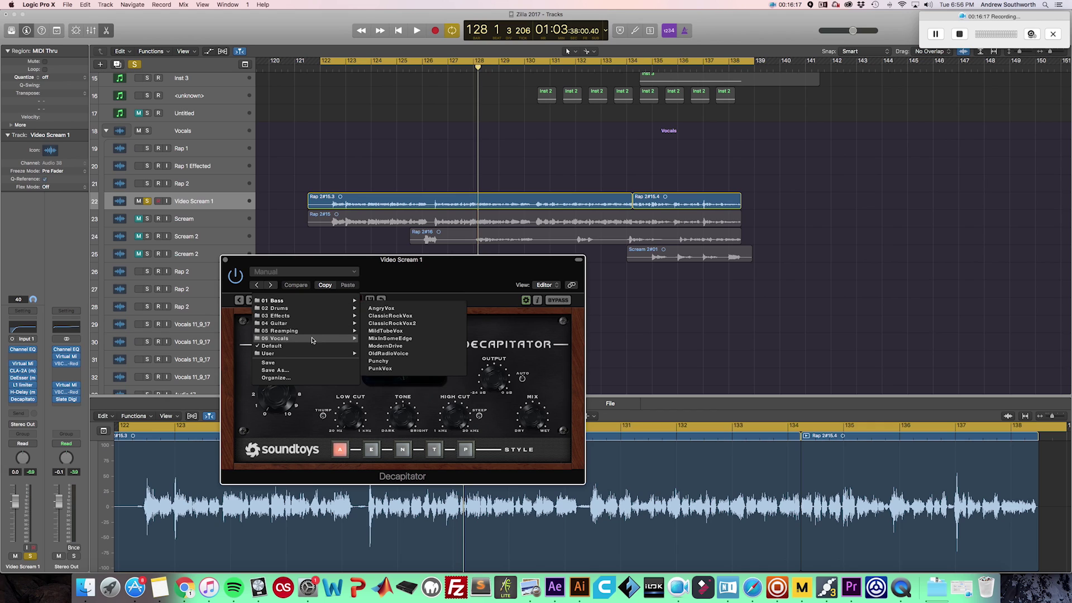
left_click(397, 309)
left_click_drag(398, 264, 443, 268)
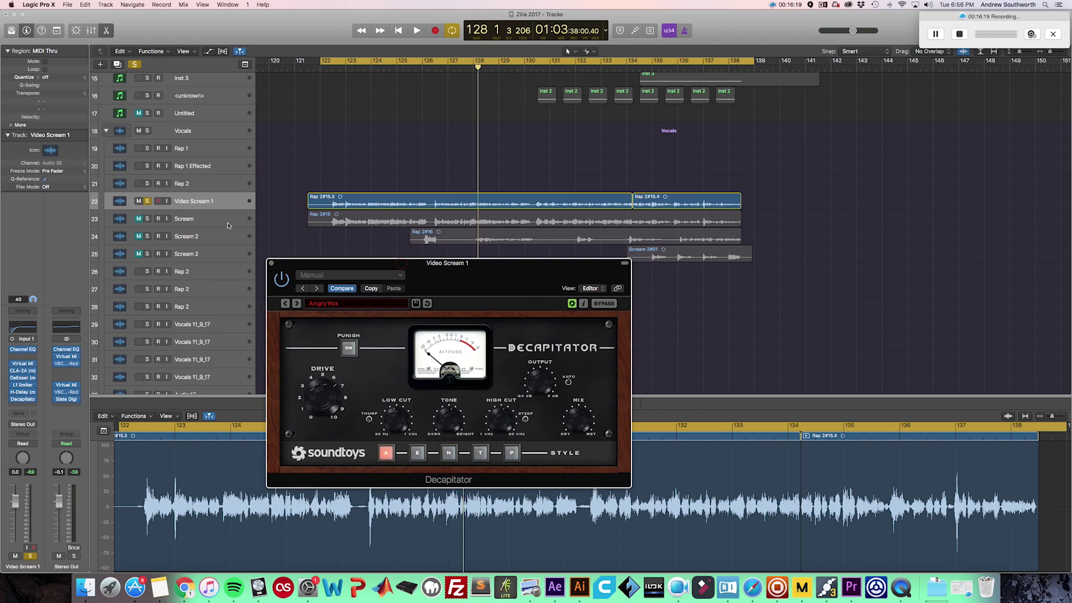
key("space")
left_click(147, 201)
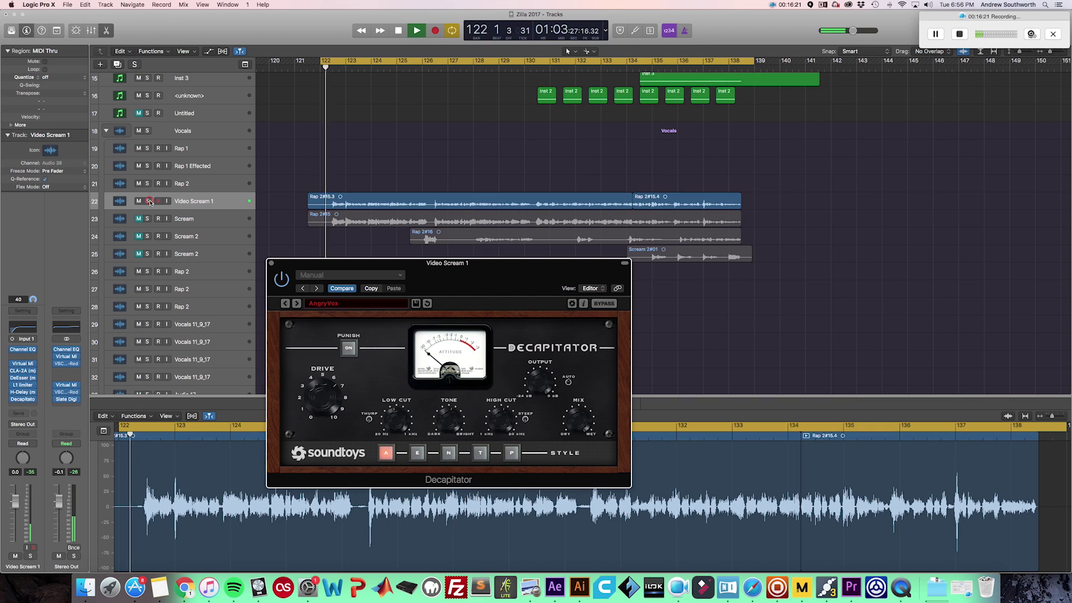
- Lower the Video Scream 1 fader to -2.8 dB and audition Decapitator's vocal presets from ClassicRockVox through to Punchy
left_click(296, 303)
key("space")
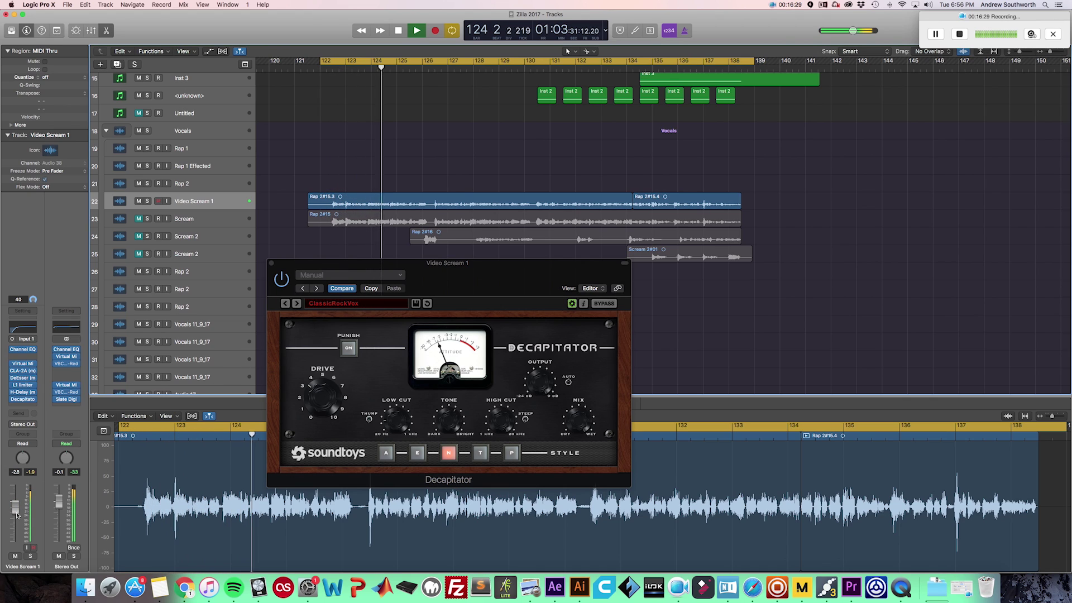
left_click(296, 303)
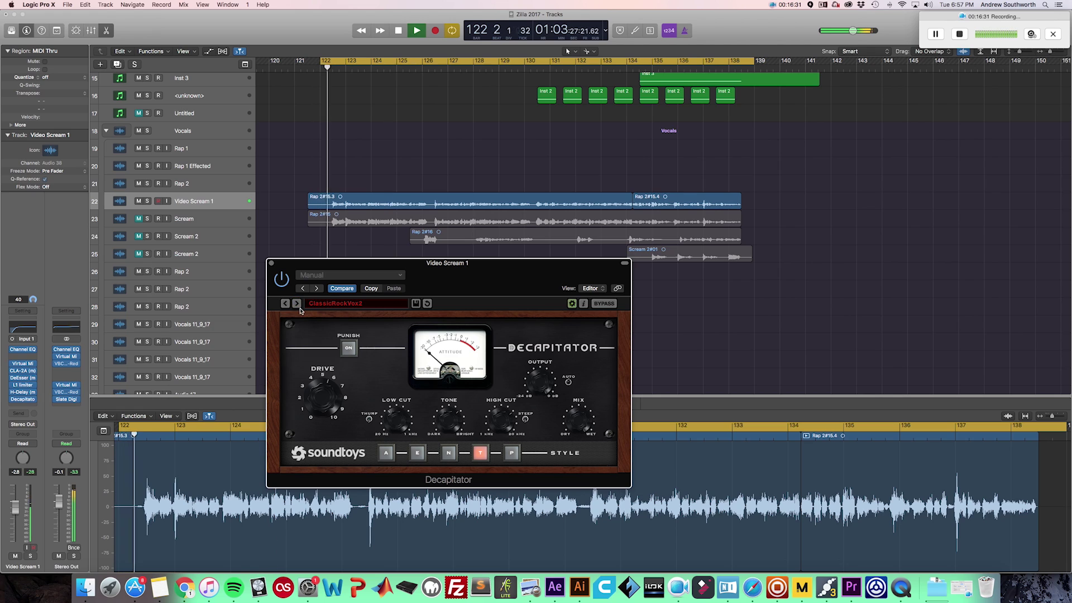
left_click(296, 304)
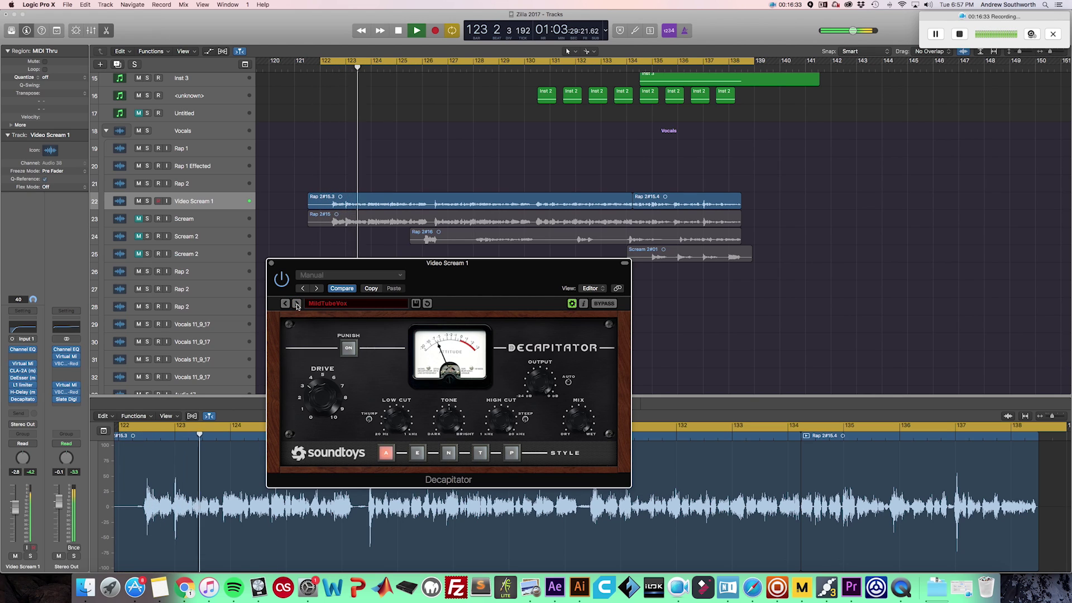
left_click(297, 304)
left_click(297, 303)
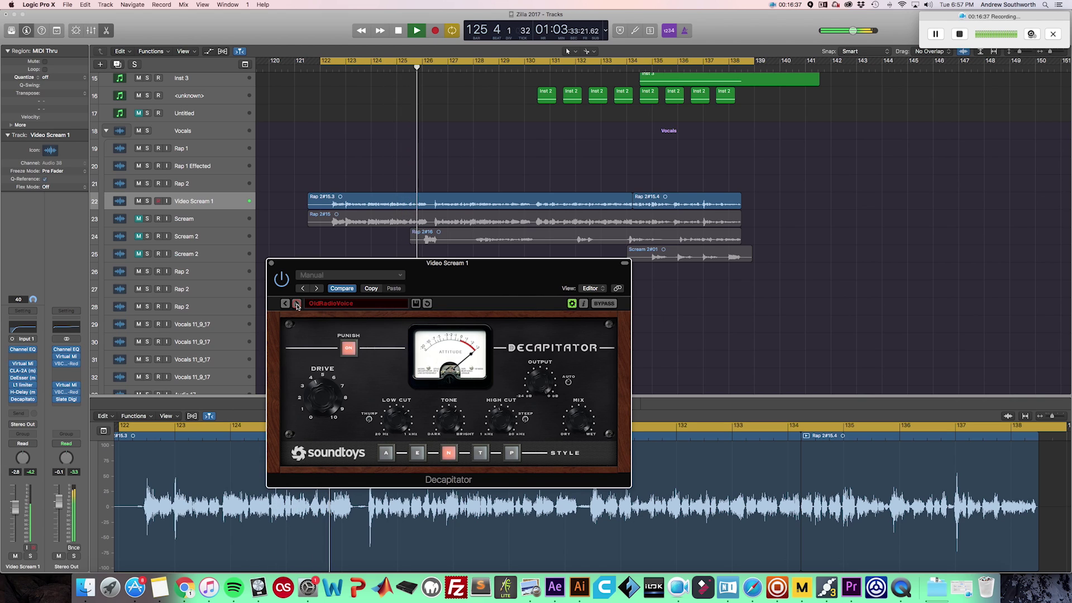
left_click(297, 304)
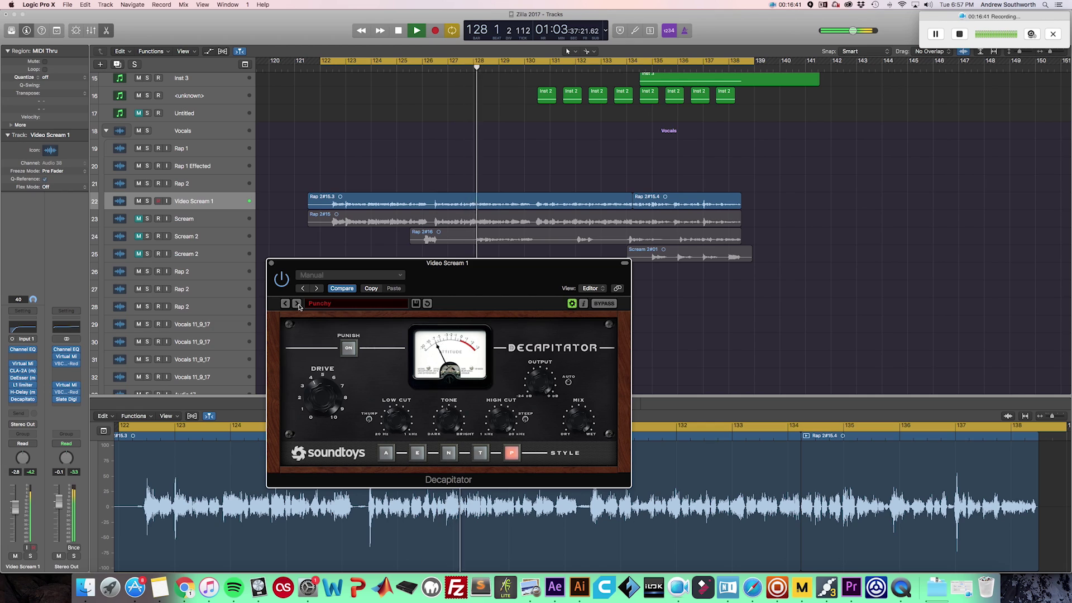
- Adjust the output ceiling of the L1 limiter on Video Scream 1, close its window and lower the track fader to -6.8 dB
left_click(25, 385)
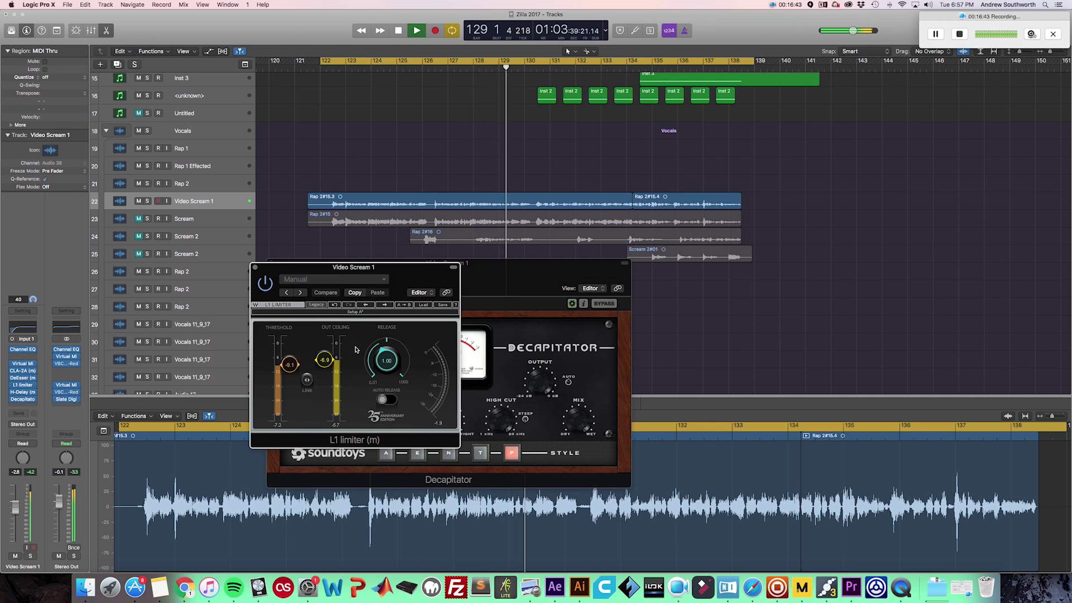
left_click_drag(323, 360, 324, 366)
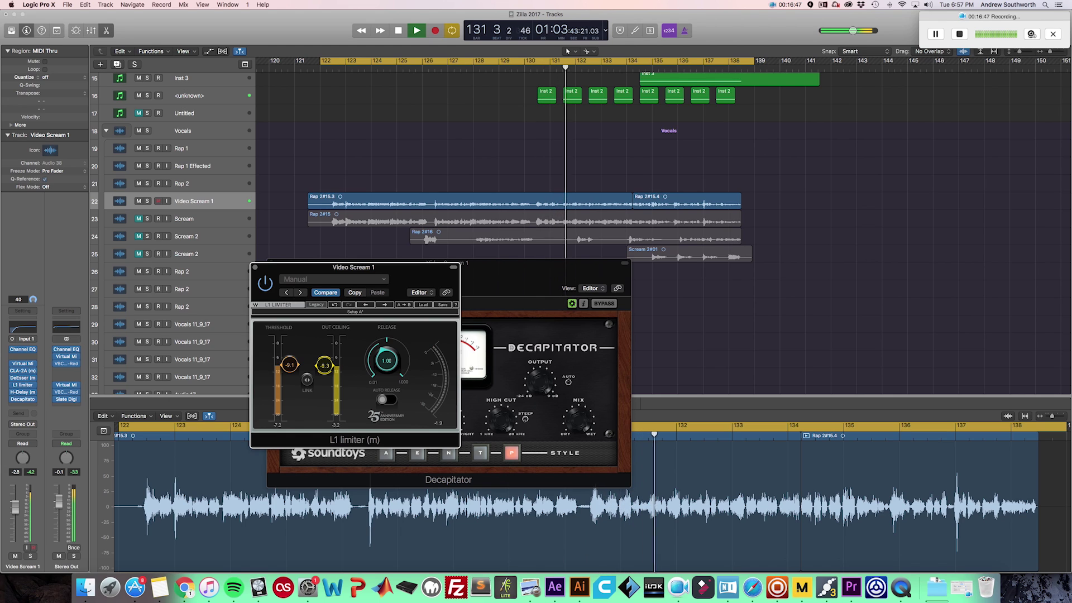
left_click(255, 268)
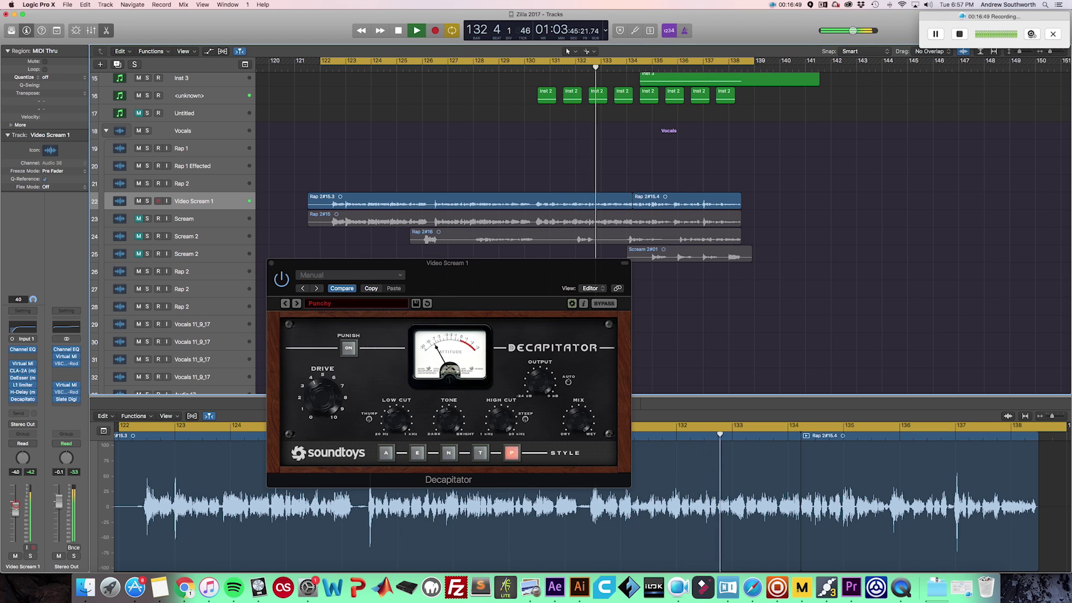
left_click_drag(15, 507, 17, 522)
- Step through Decapitator's presets past Punchy and back, and load MixInSomeEdge on Video Scream 1
left_click(297, 303)
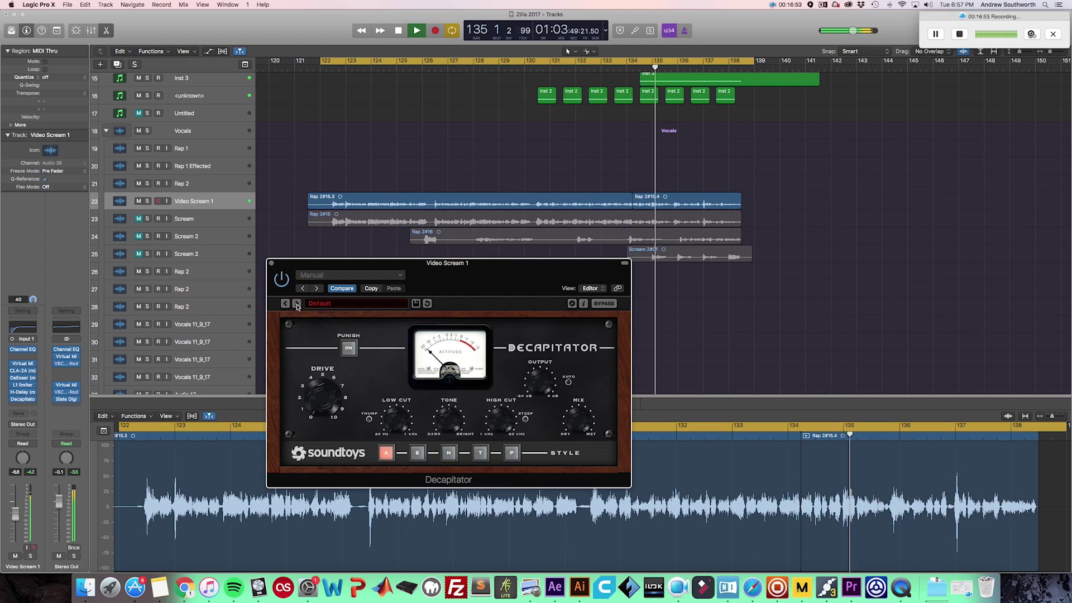
left_click(284, 303)
left_click(284, 303)
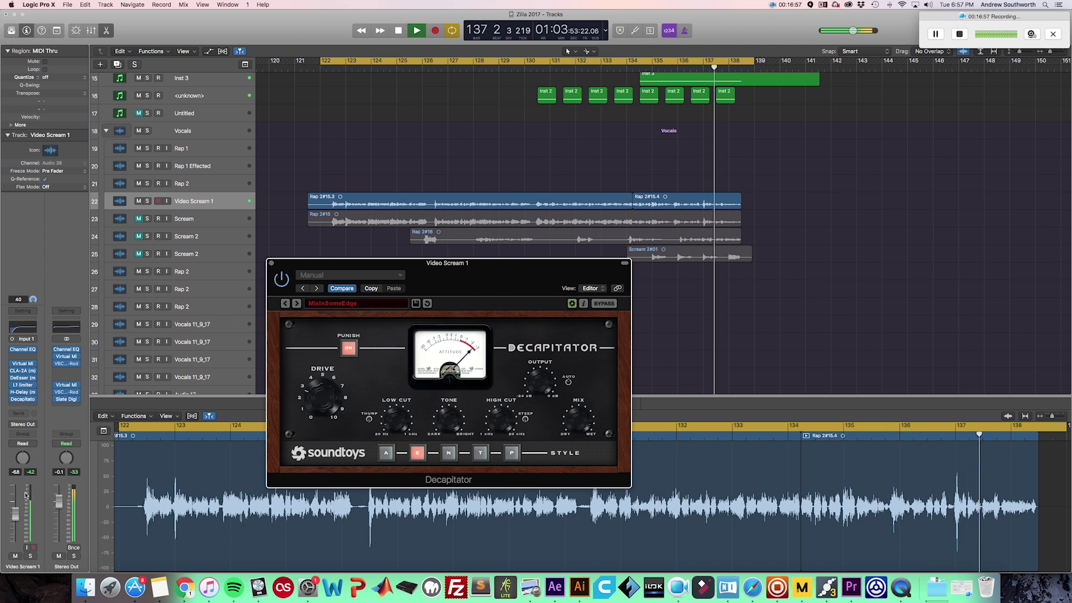
- Adjust Decapitator's dry/wet mix during playback and raise the Video Scream 1 fader in stages to -0.4 dB
left_click_drag(15, 514, 15, 510)
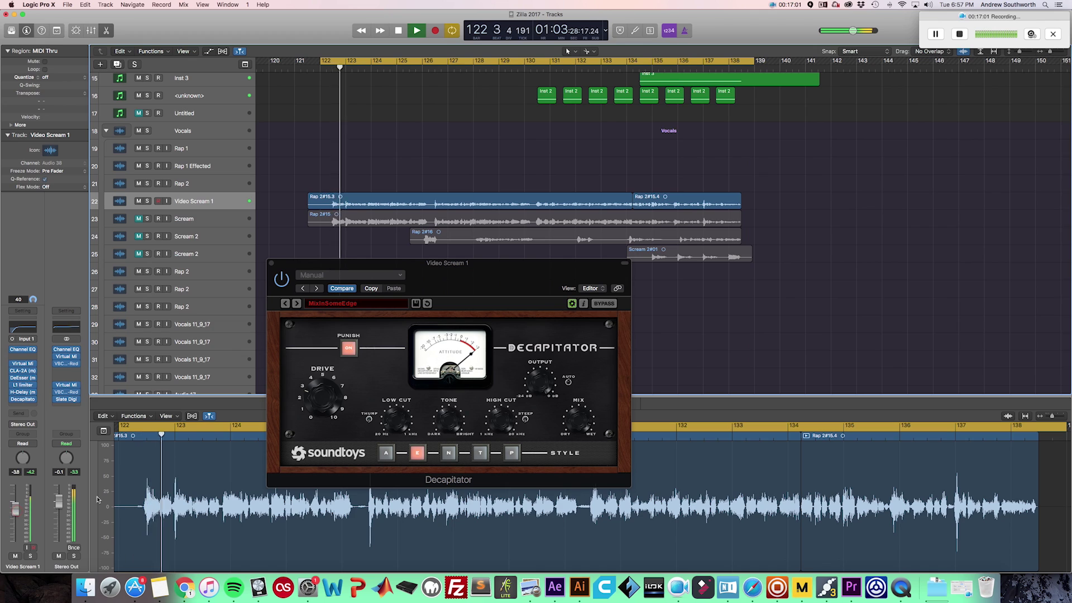
left_click(580, 439)
left_click_drag(580, 439, 577, 430)
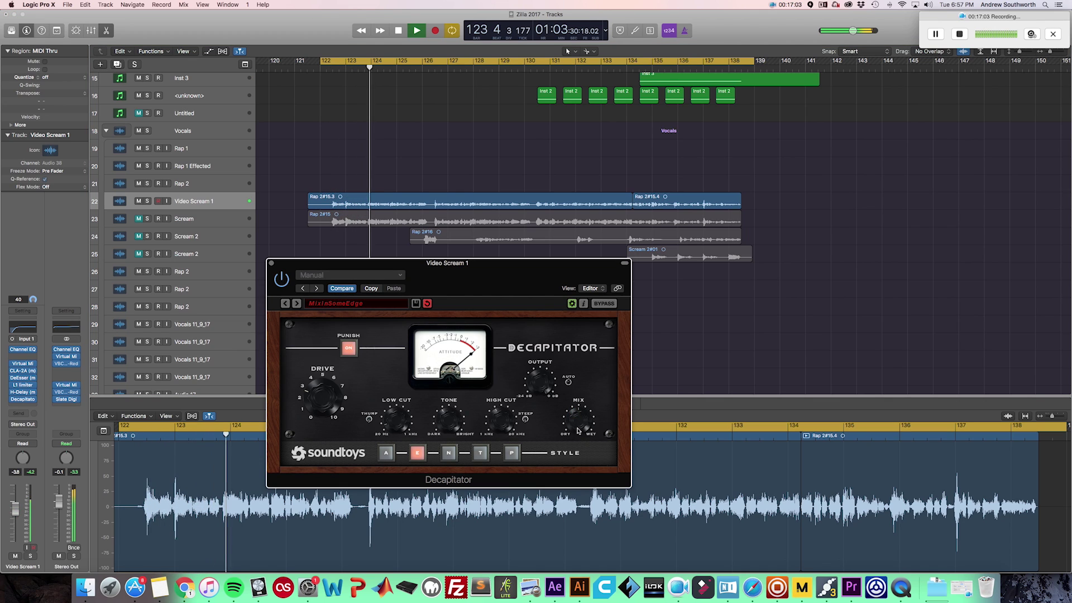
left_click_drag(15, 507, 15, 504)
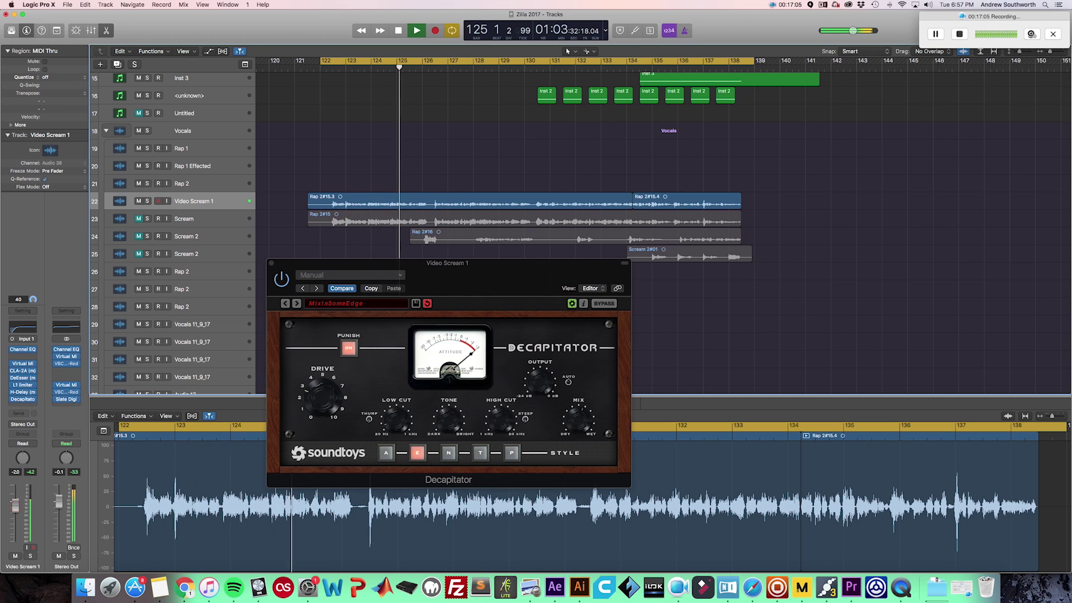
left_click(569, 423)
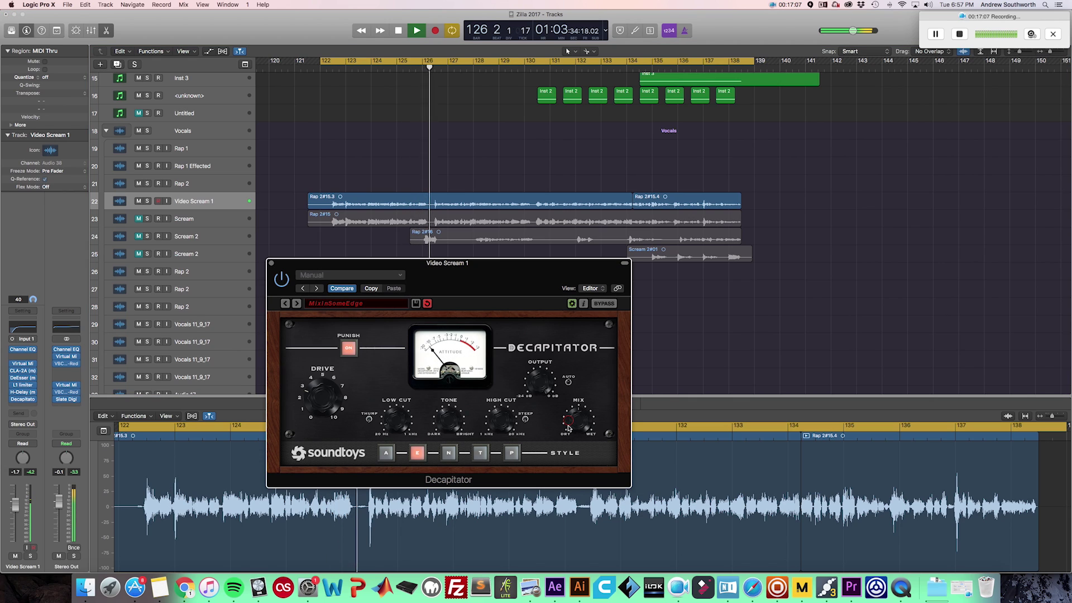
left_click_drag(12, 501, 12, 499)
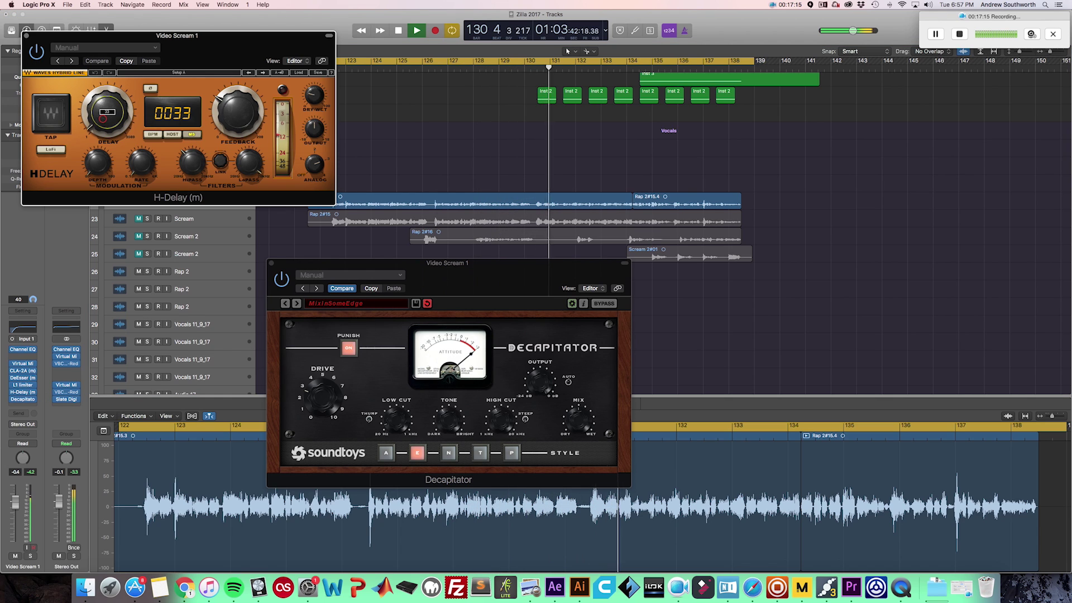
- Set the H-Delay time on Video Scream 1 to 22 ms, adjust its dry/wet balance and close its window
left_click_drag(113, 122, 114, 137)
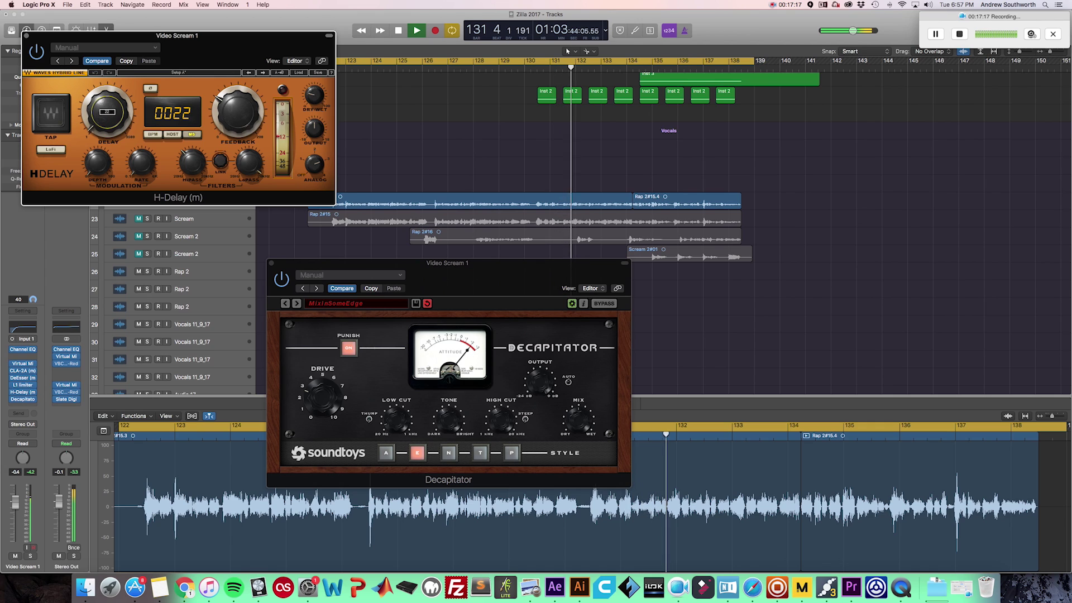
left_click(314, 95)
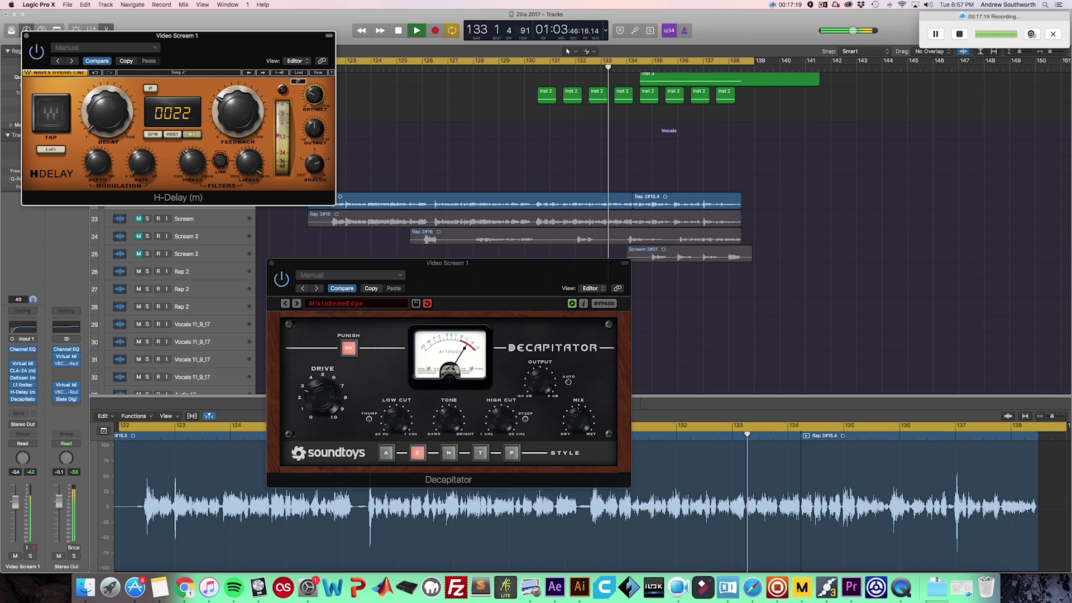
left_click_drag(314, 96, 314, 104)
left_click_drag(220, 105, 219, 112)
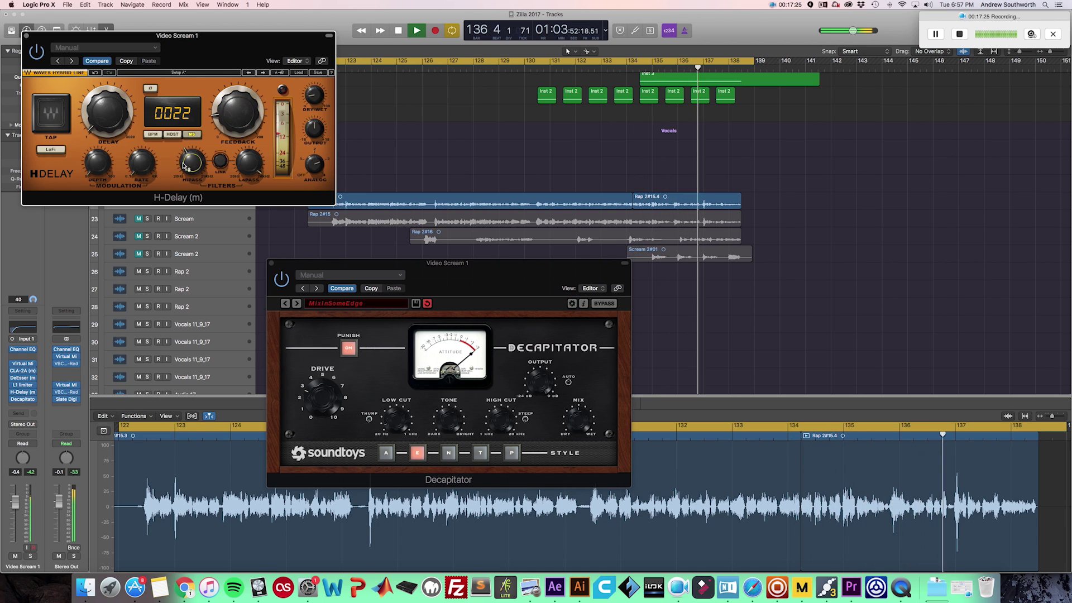
left_click(25, 35)
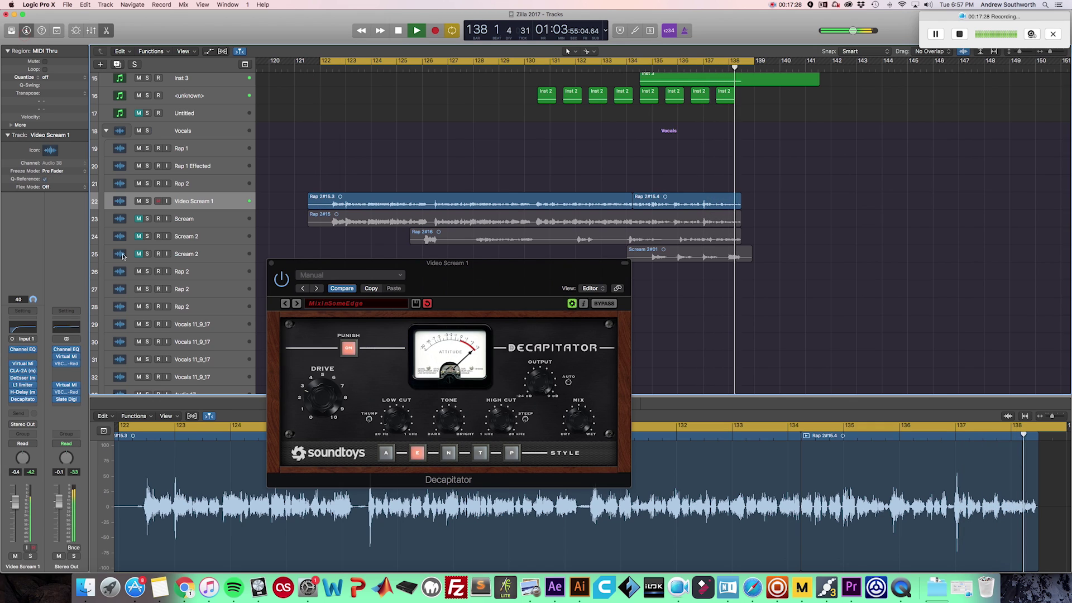
- Solo Video Scream 1 to check its sound with Decapitator, close the plug-in window and unsolo the track
left_click(148, 202)
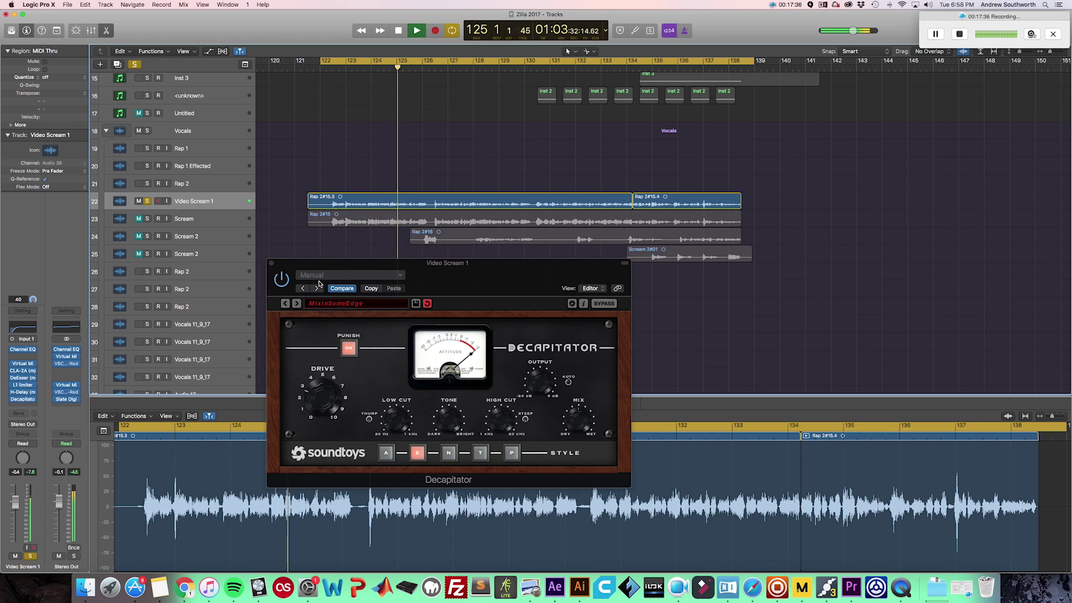
left_click(288, 277)
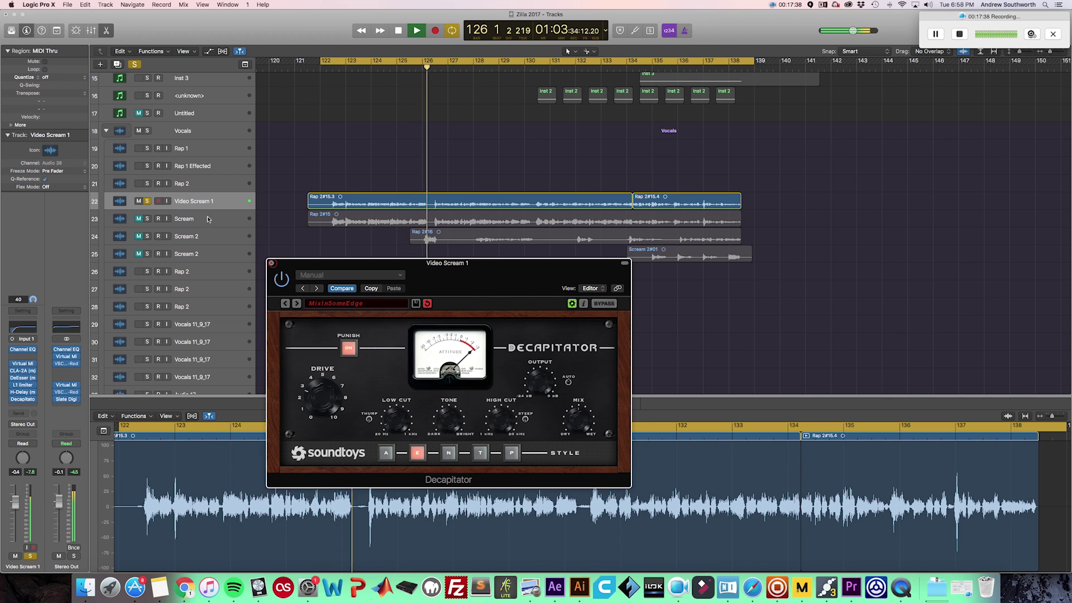
left_click(272, 263)
left_click(147, 201)
scroll(147, 202, "left", 3)
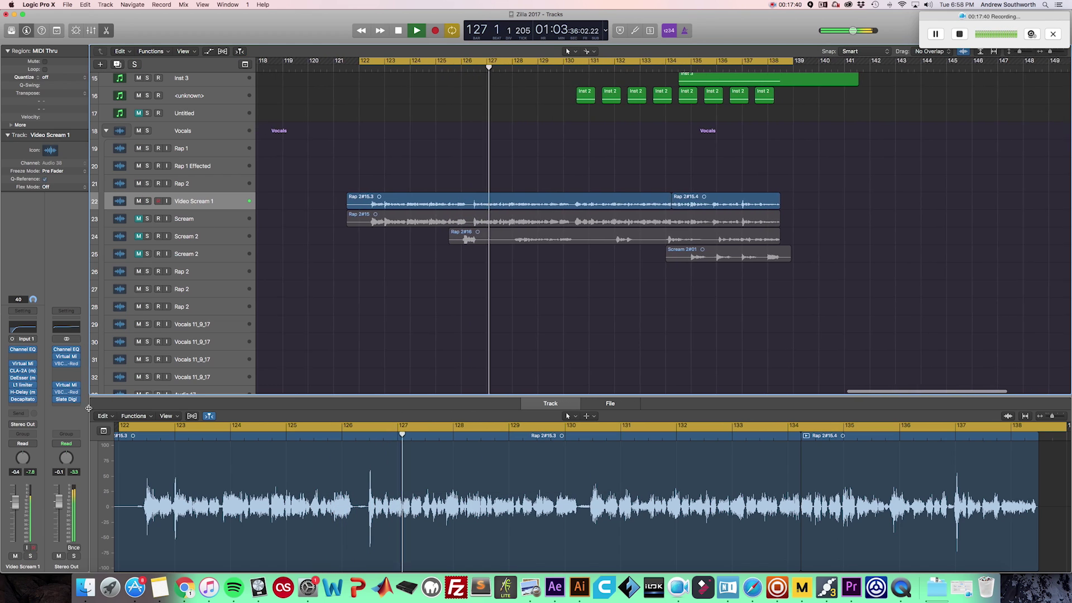
- Stop playback and insert the mono Waves Vitamin plug-in after Decapitator on Video Scream 1
key("space")
left_click(30, 407)
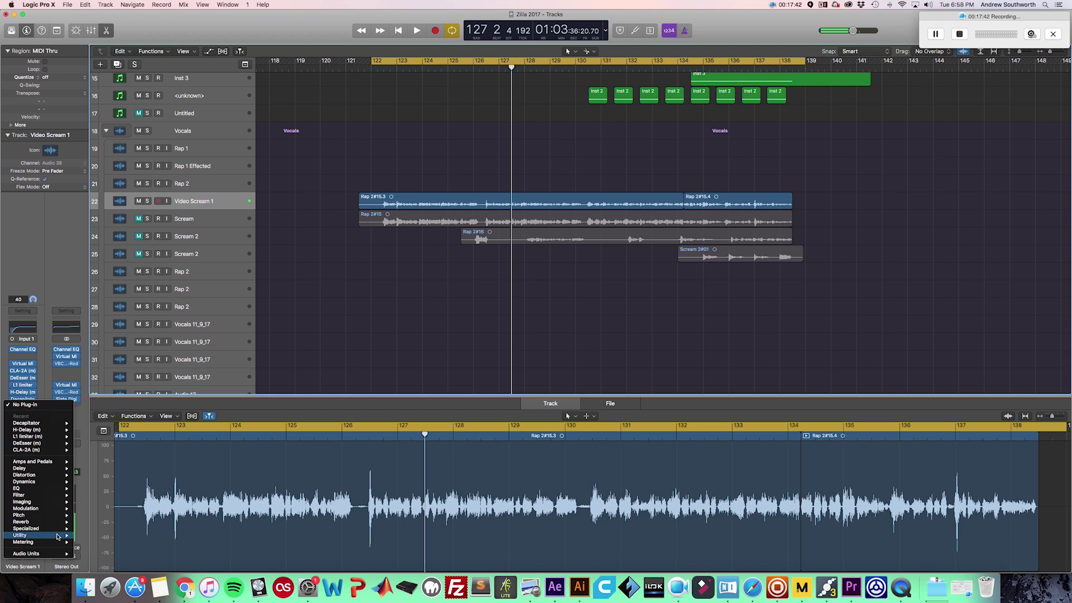
mouse_move(59, 554)
mouse_move(91, 566)
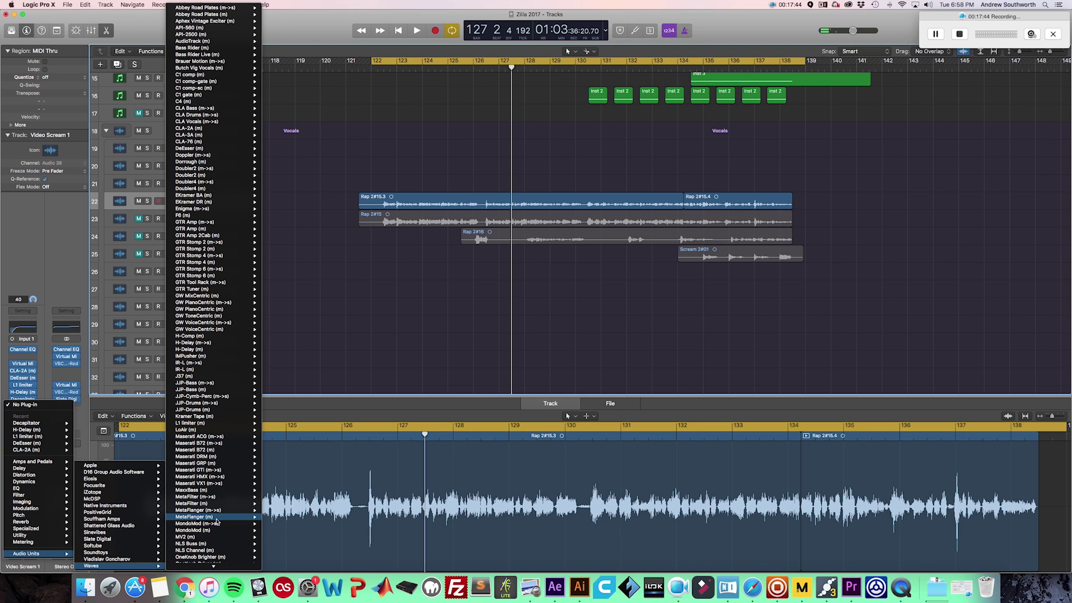
scroll(222, 515, "down", 5)
scroll(221, 515, "down", 6)
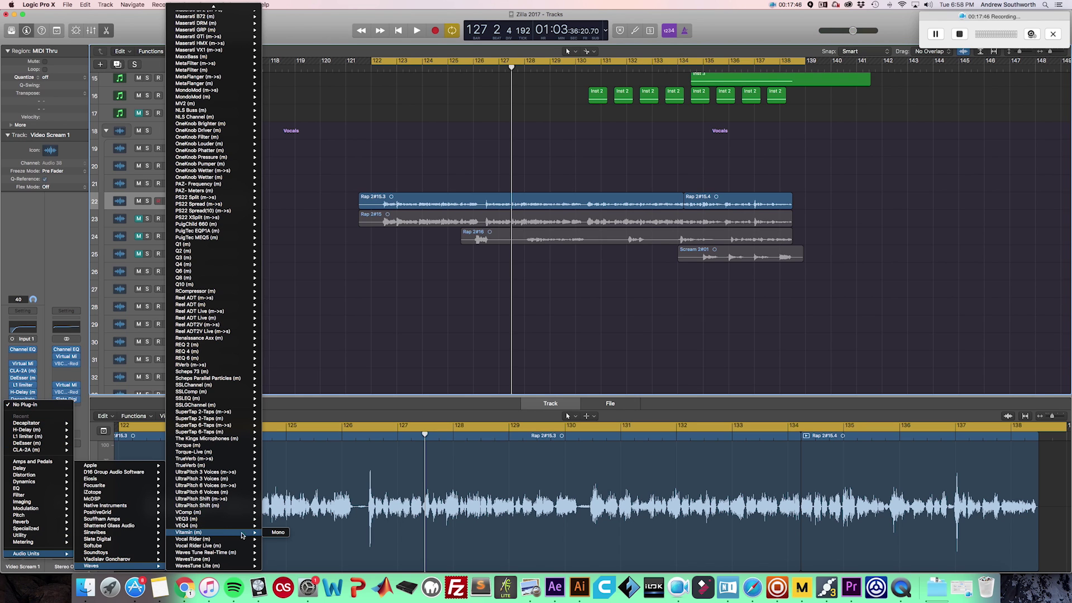
left_click(270, 533)
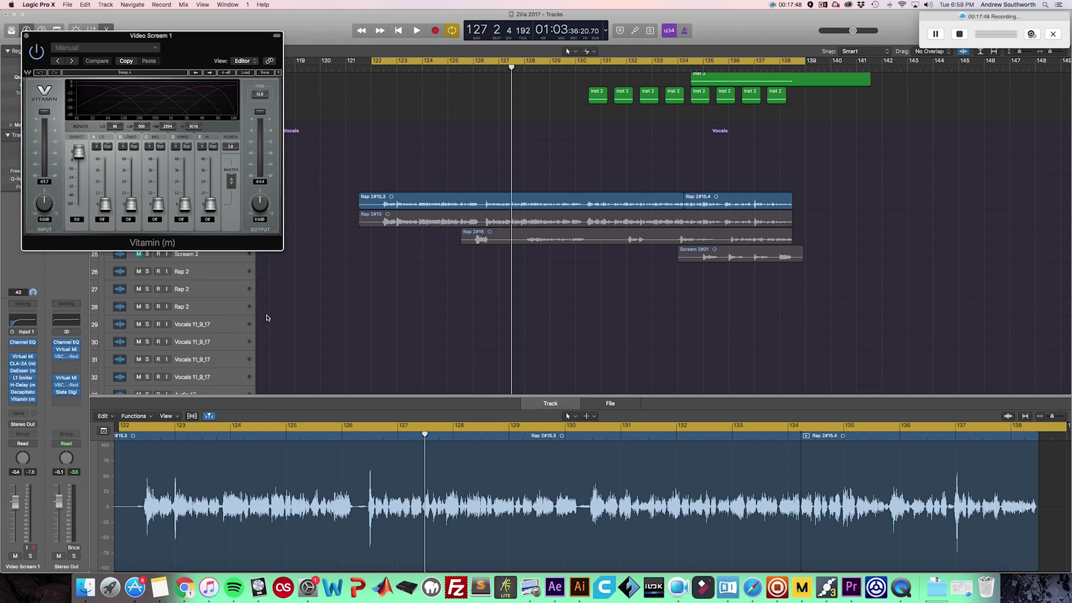
- Browse Vitamin's factory presets without loading one and move its window below the vocal regions
left_click(150, 49)
mouse_move(91, 177)
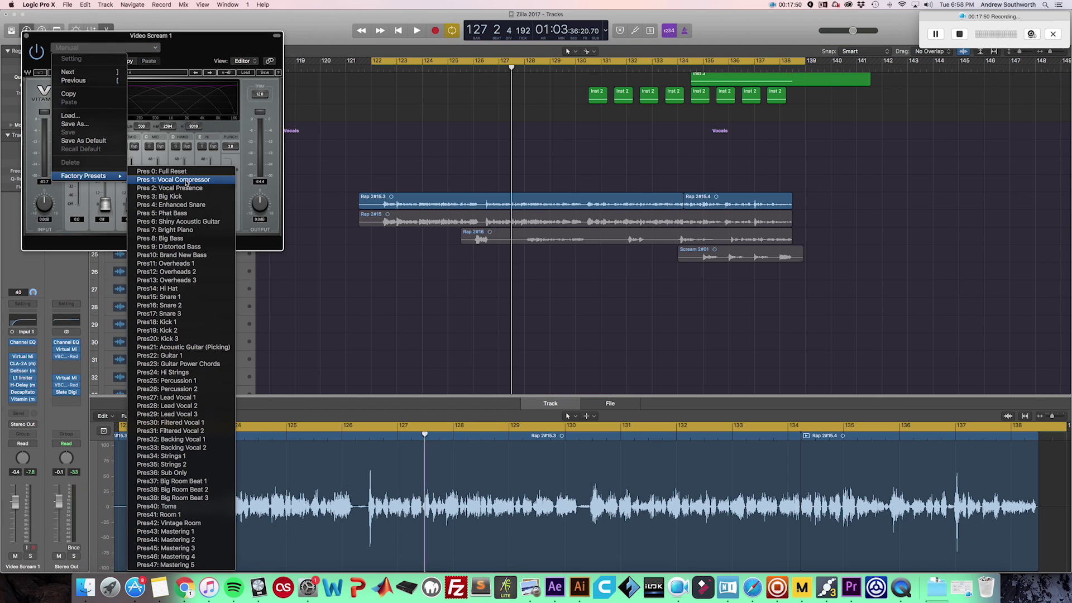
left_click(207, 51)
left_click_drag(207, 51, 540, 321)
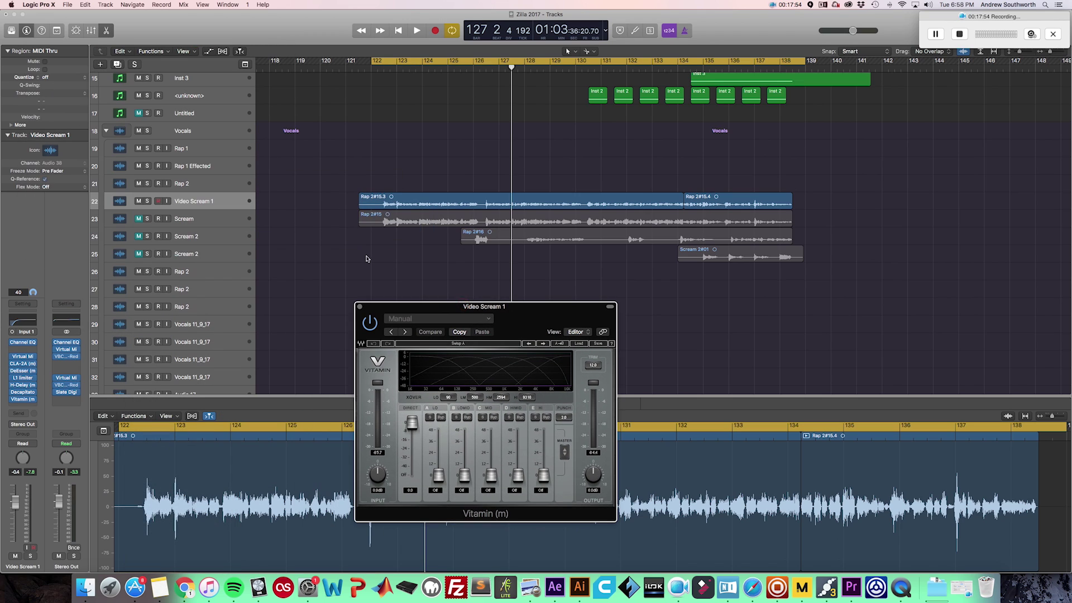
left_click(368, 257)
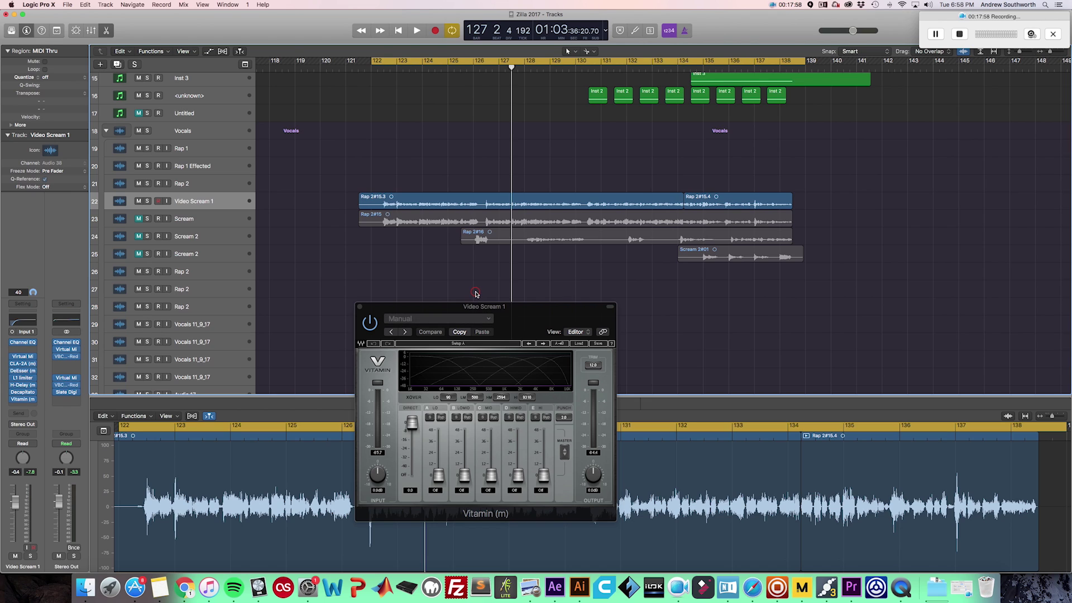
- Play the looped section and raise Vitamin's mid, high-mid and high band levels on the vocal
key("space")
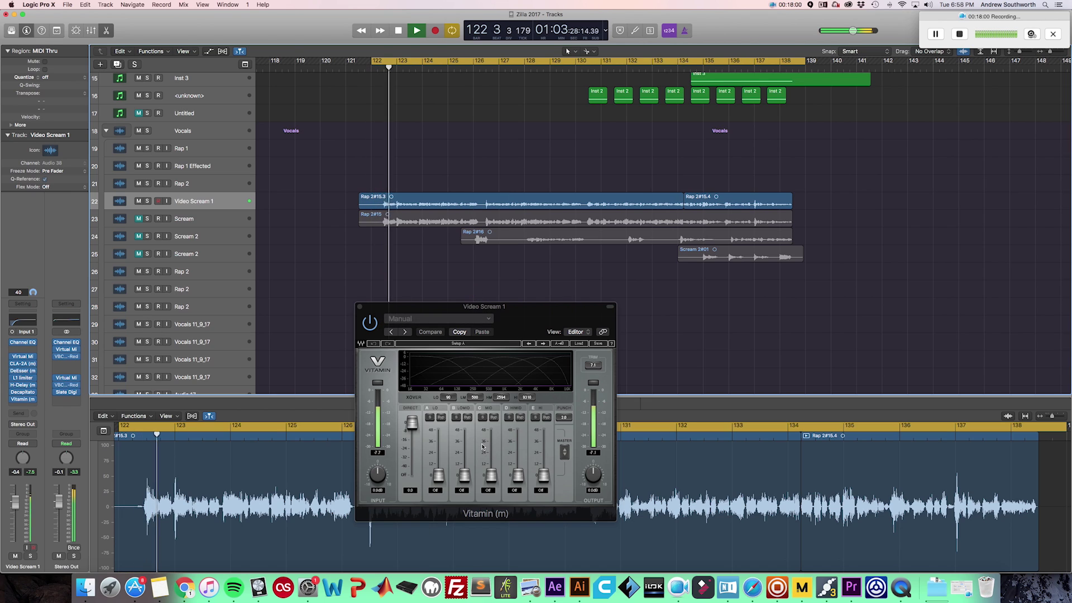
left_click_drag(491, 473, 518, 450)
mouse_move(441, 478)
left_mouse_down()
mouse_move(441, 435)
mouse_move(440, 478)
left_mouse_up()
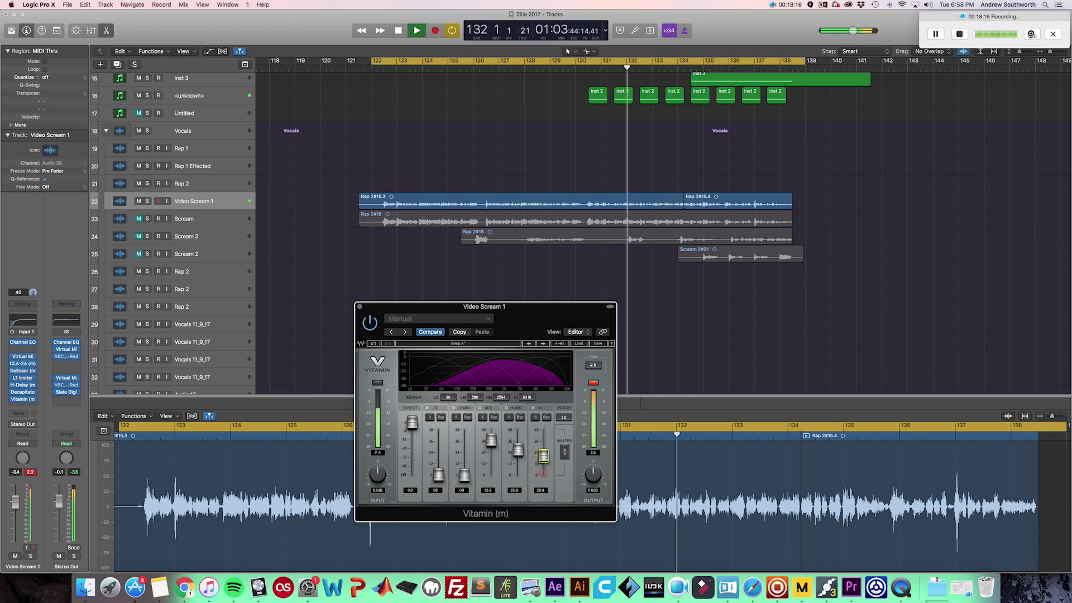
left_click_drag(539, 474, 518, 449)
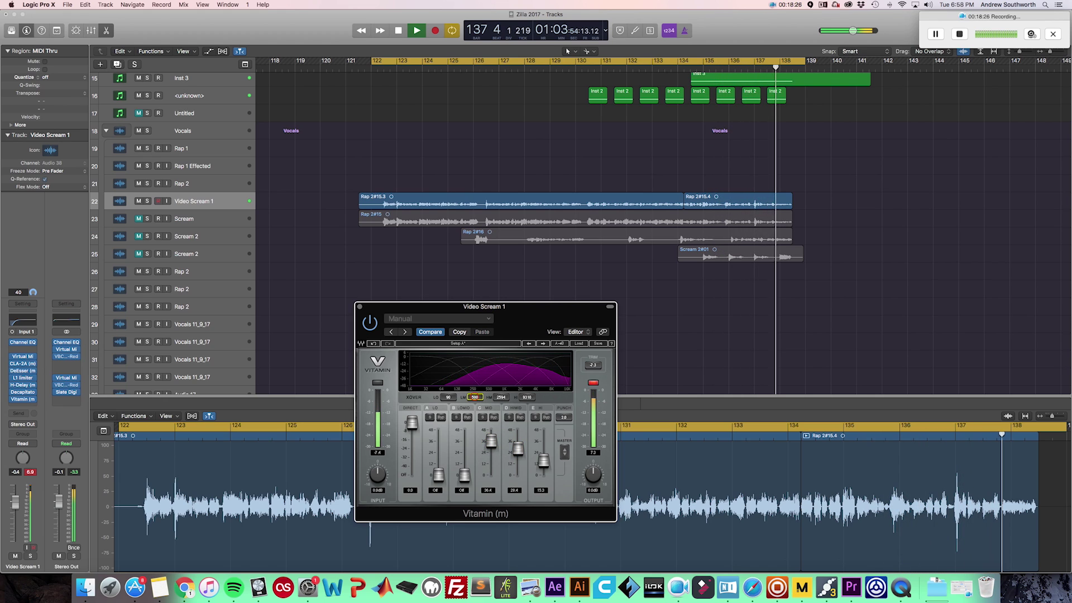
- Raise Vitamin's low-mid crossover frequency, reduce the mid band to about 25 and high-mid to about 22, and close its window
mouse_move(478, 400)
left_mouse_down()
mouse_move(474, 417)
mouse_move(475, 398)
left_mouse_up()
left_click_drag(491, 441, 518, 454)
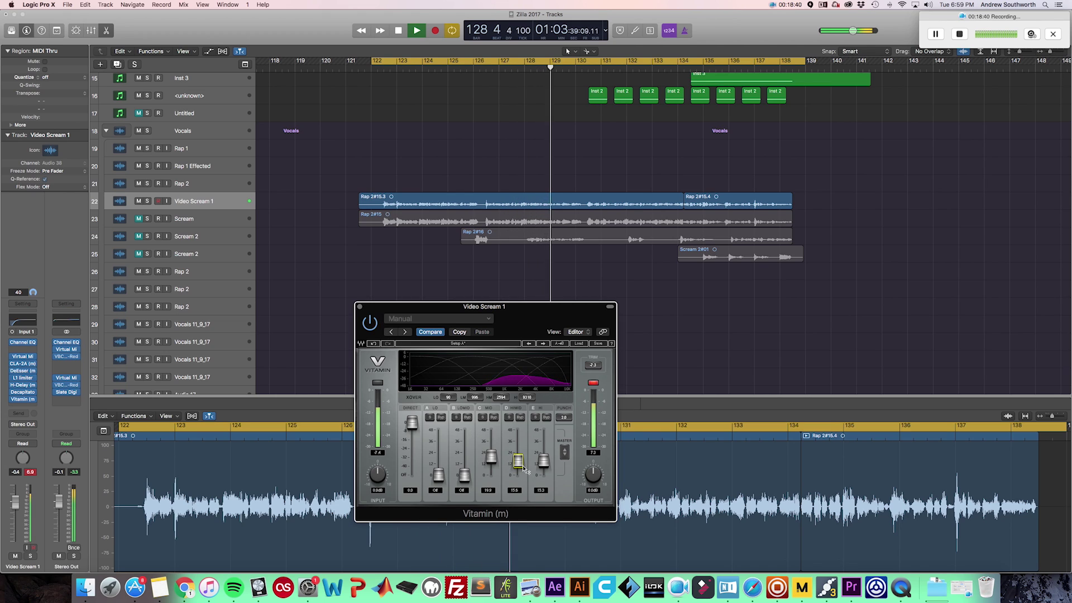
left_click_drag(491, 457, 493, 452)
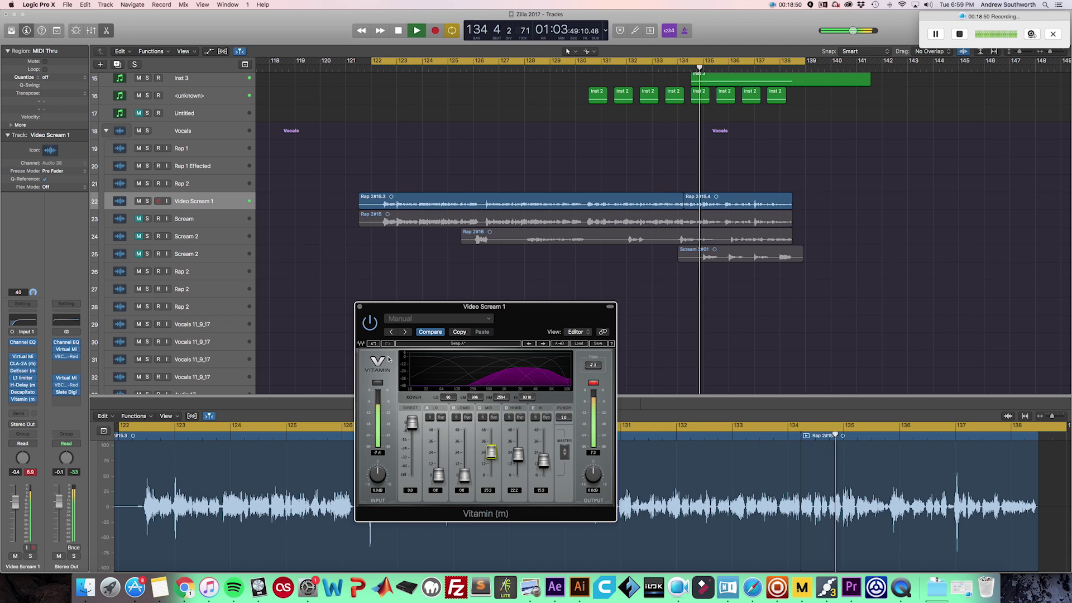
left_click(360, 308)
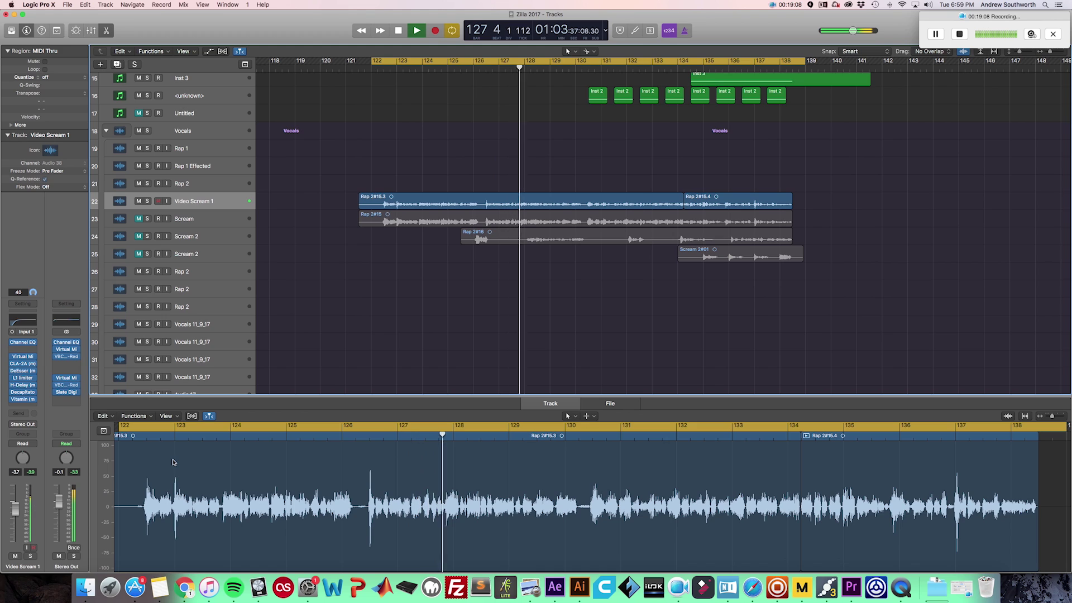
- Play the arrangement from about bar 118, stop playback and look through the tracks below the vocals down to Stereo Out
scroll(174, 463, "left", 2)
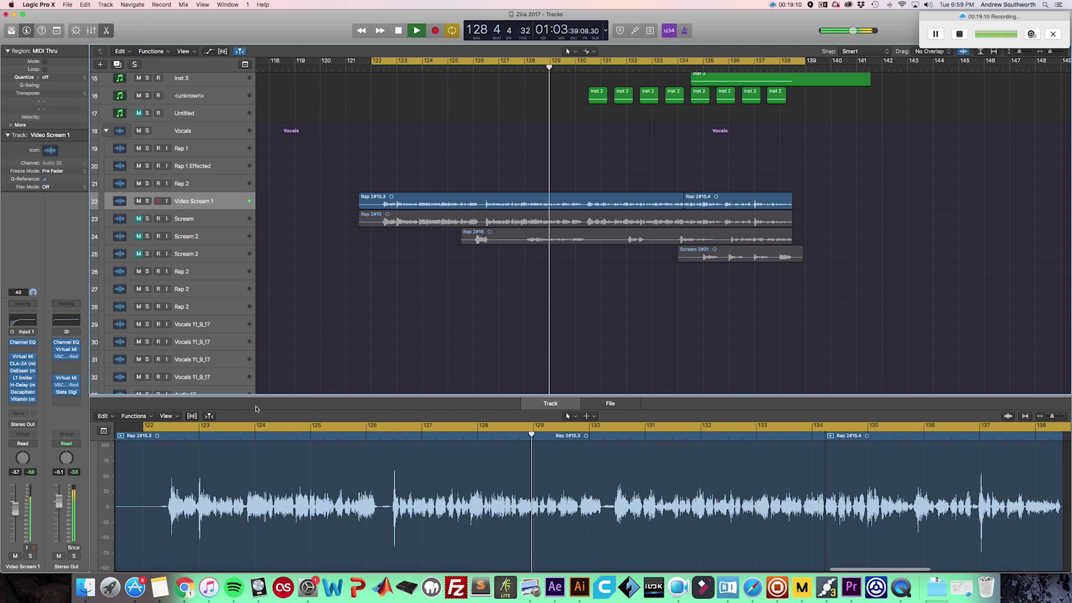
scroll(371, 167, "up", 5)
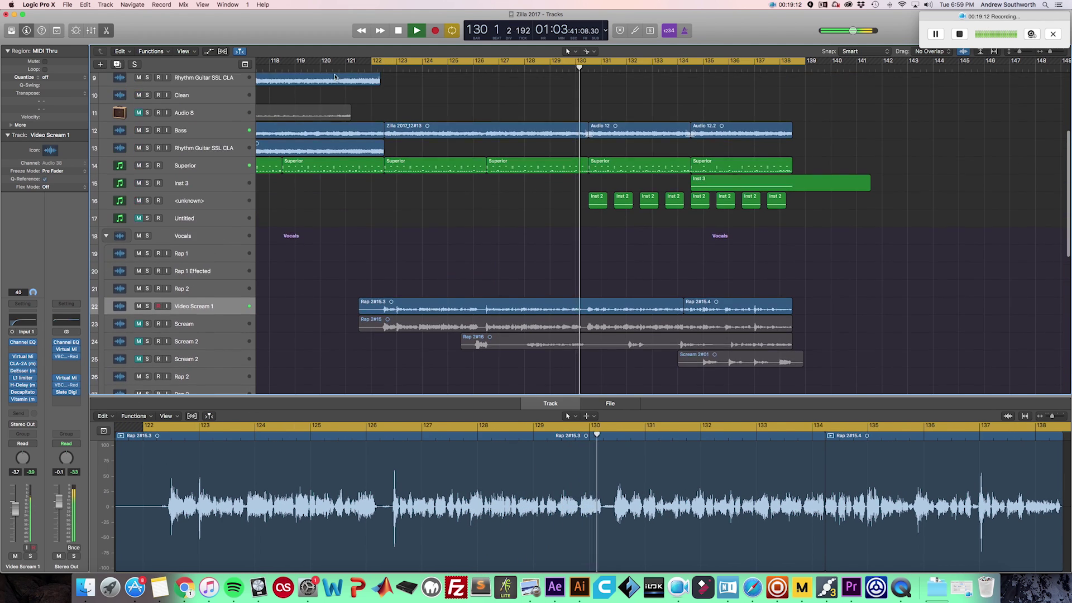
left_click(279, 69)
left_click(278, 69)
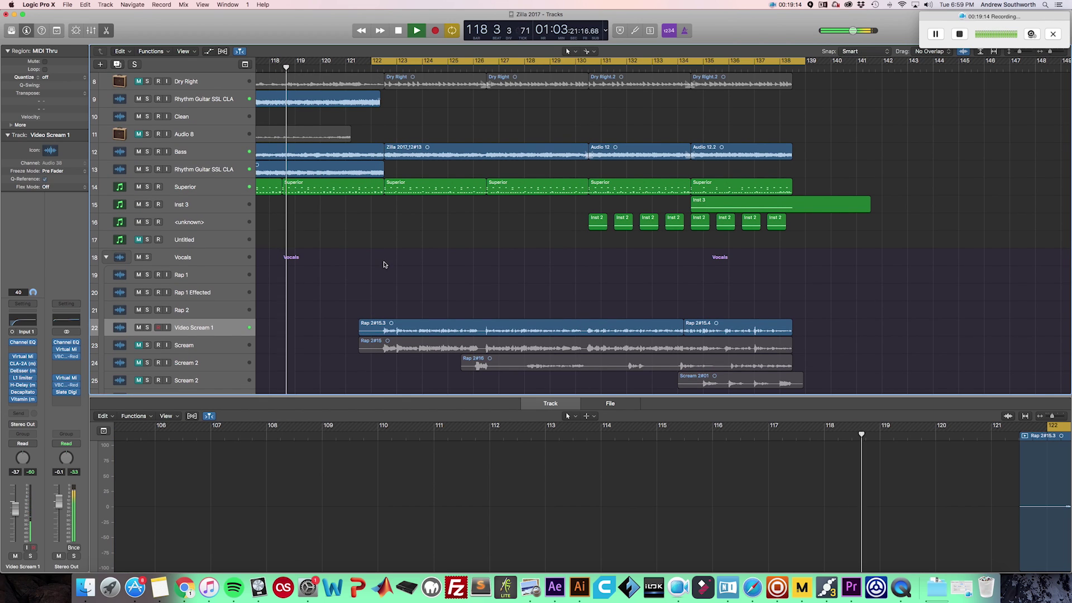
scroll(384, 263, "down", 3)
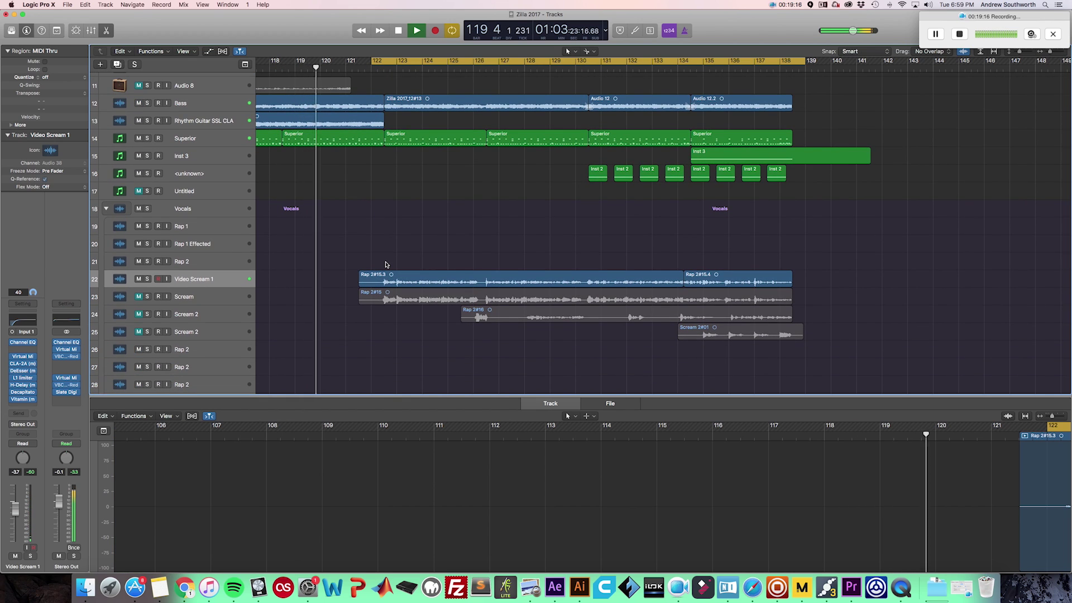
scroll(383, 264, "down", 6)
key("space")
scroll(379, 266, "down", 11)
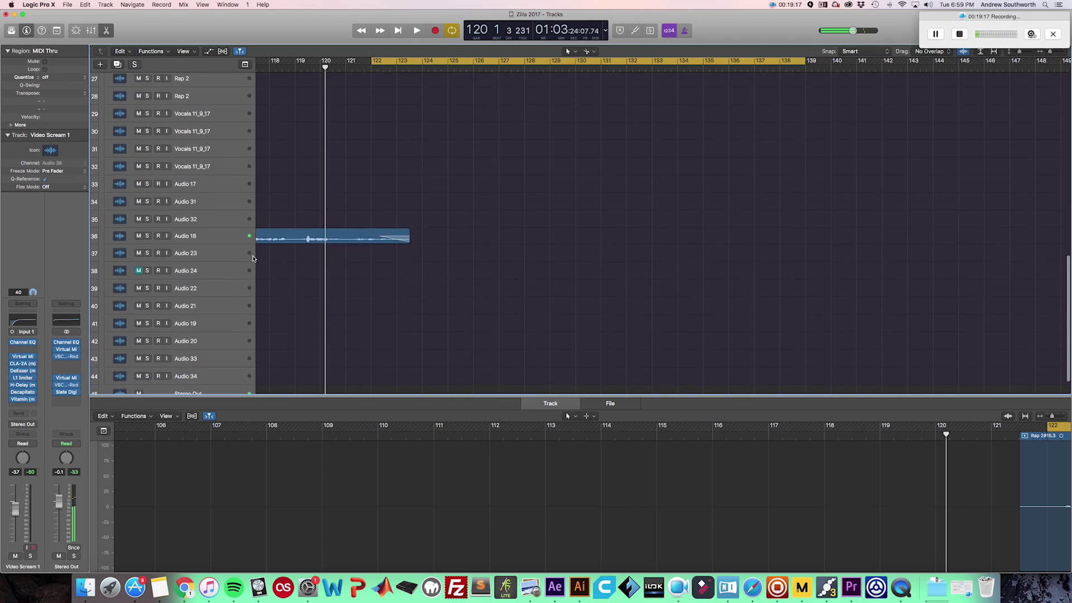
- Select the Audio 18 track, turn off the cycle range and play its closing region from about bar 120
left_click(204, 221)
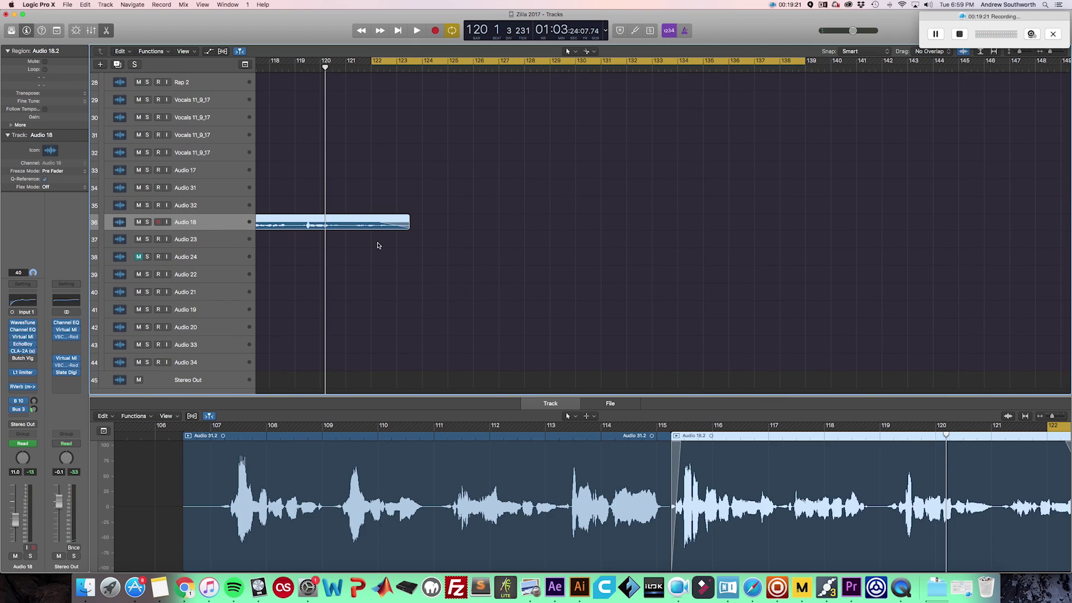
scroll(442, 113, "left", 5)
left_click(506, 64)
key("space")
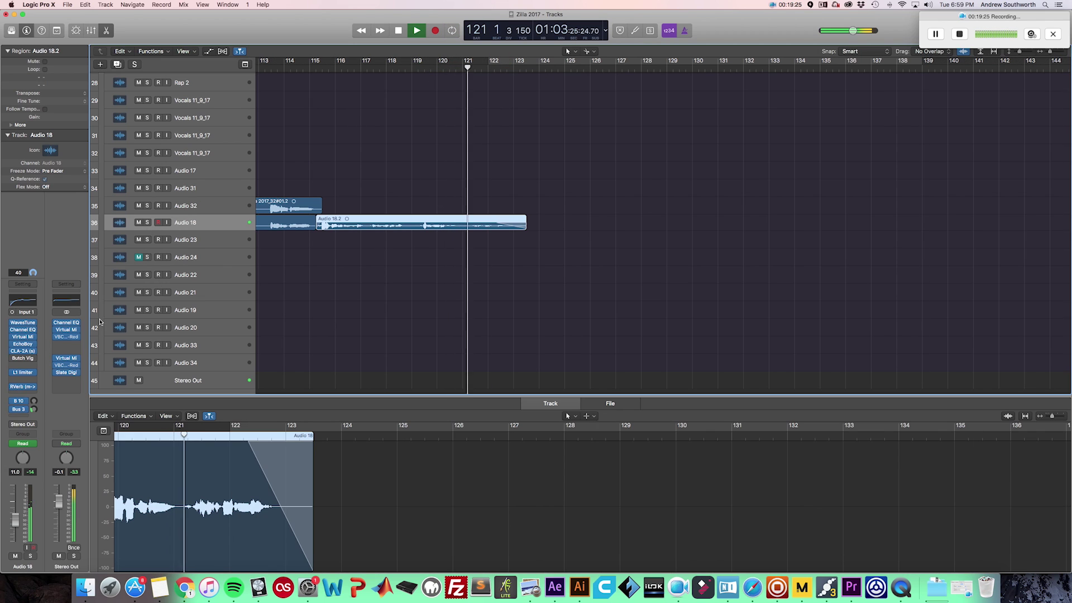
key("space")
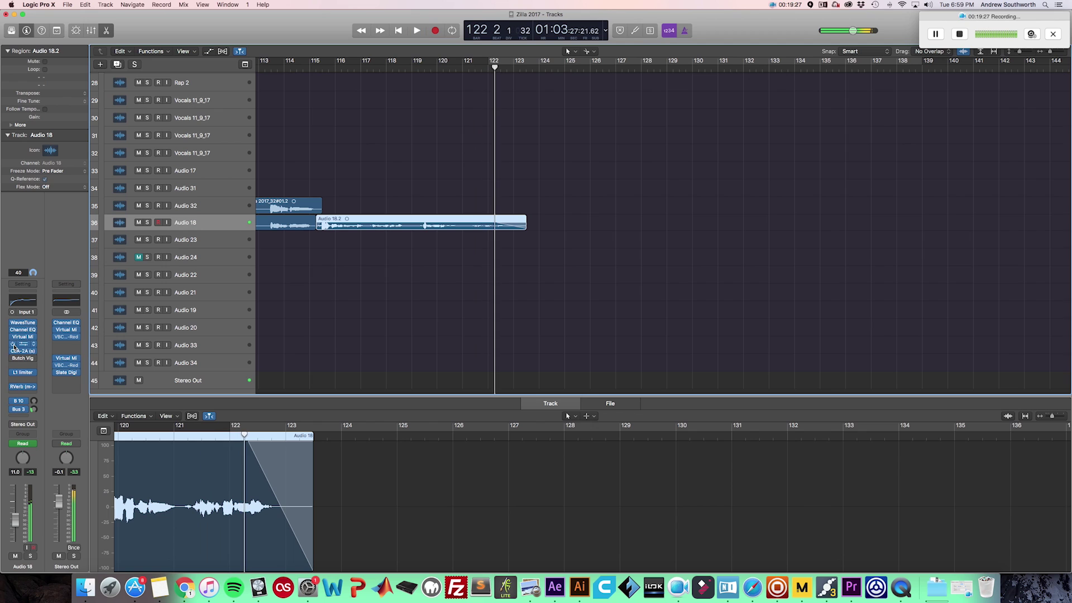
- Replay the transition from Audio 18 into the scream section and slightly lower the Audio 18 and Video Scream 1 levels
key("space")
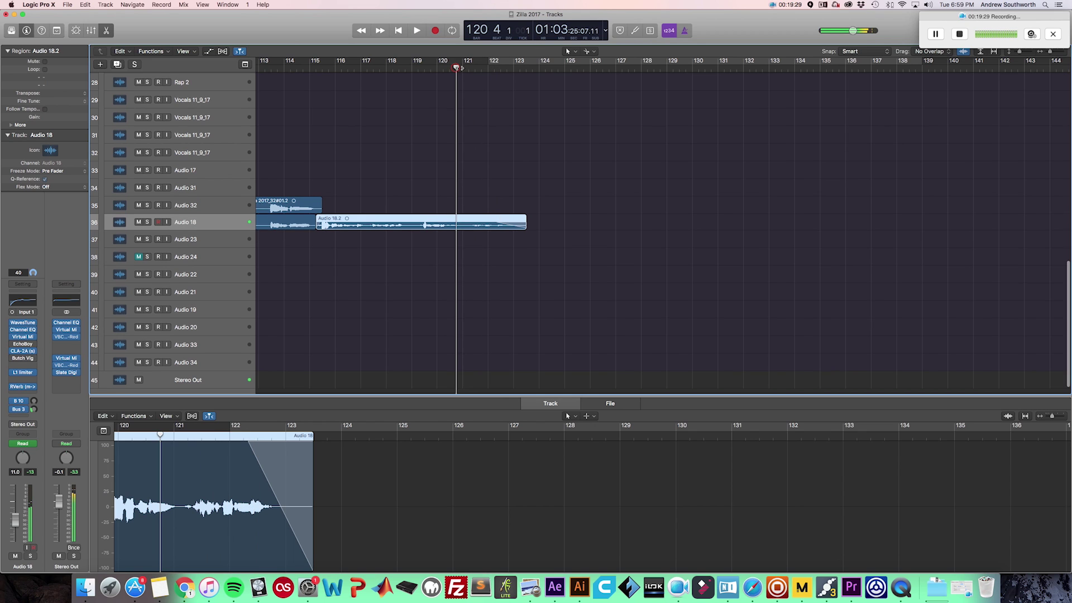
scroll(324, 190, "up", 10)
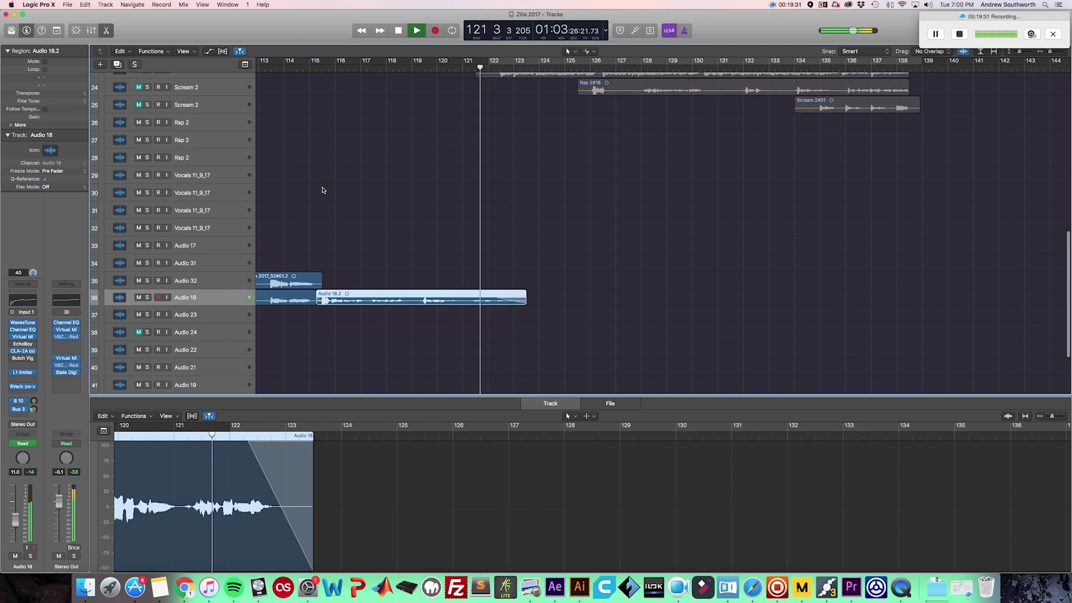
scroll(330, 182, "right", 5)
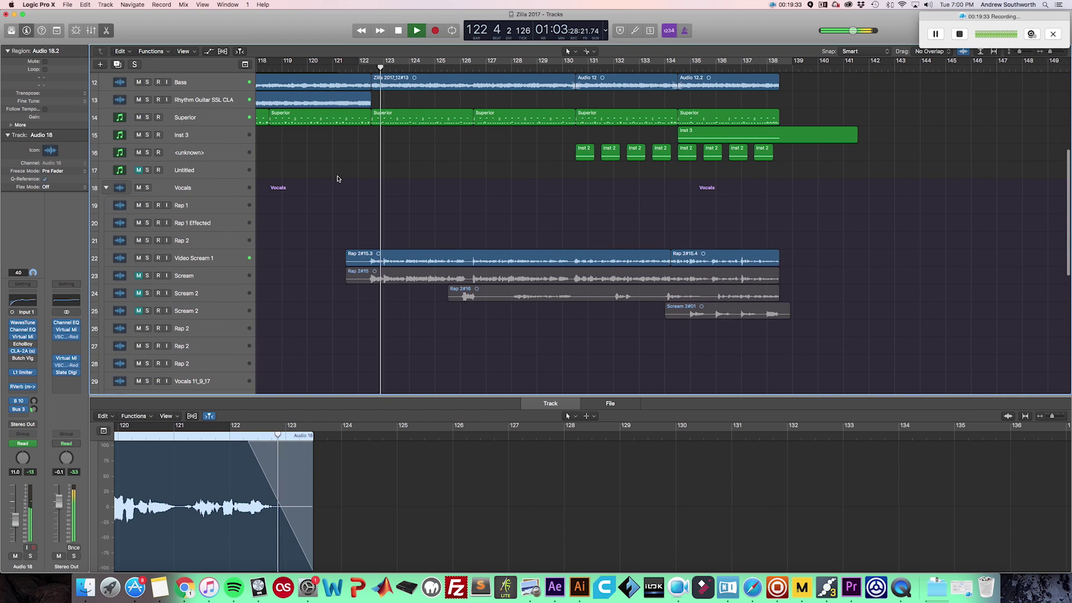
scroll(337, 179, "down", 3)
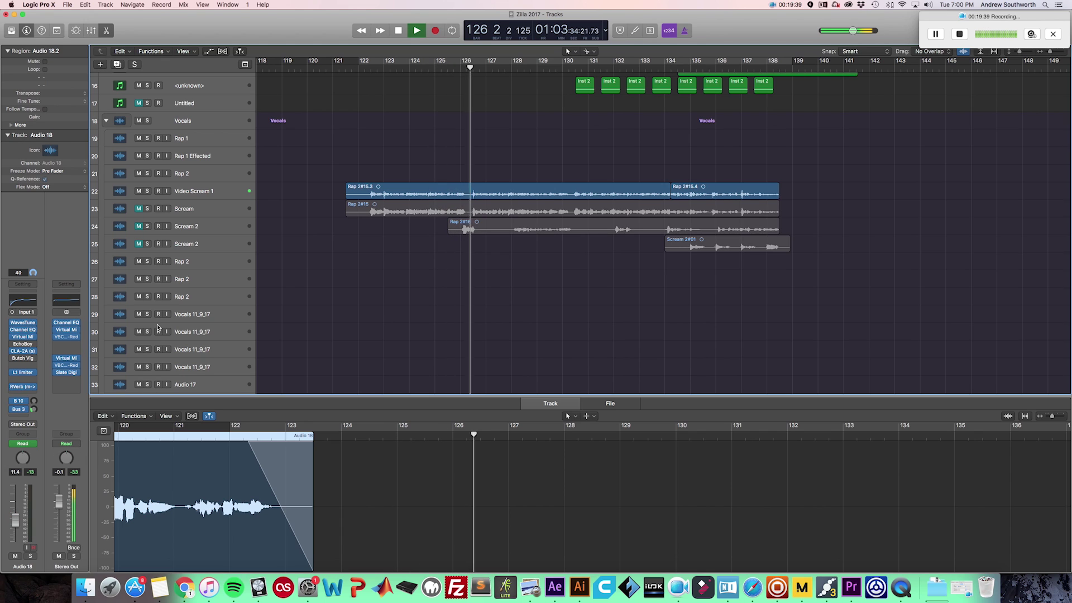
left_click(193, 194)
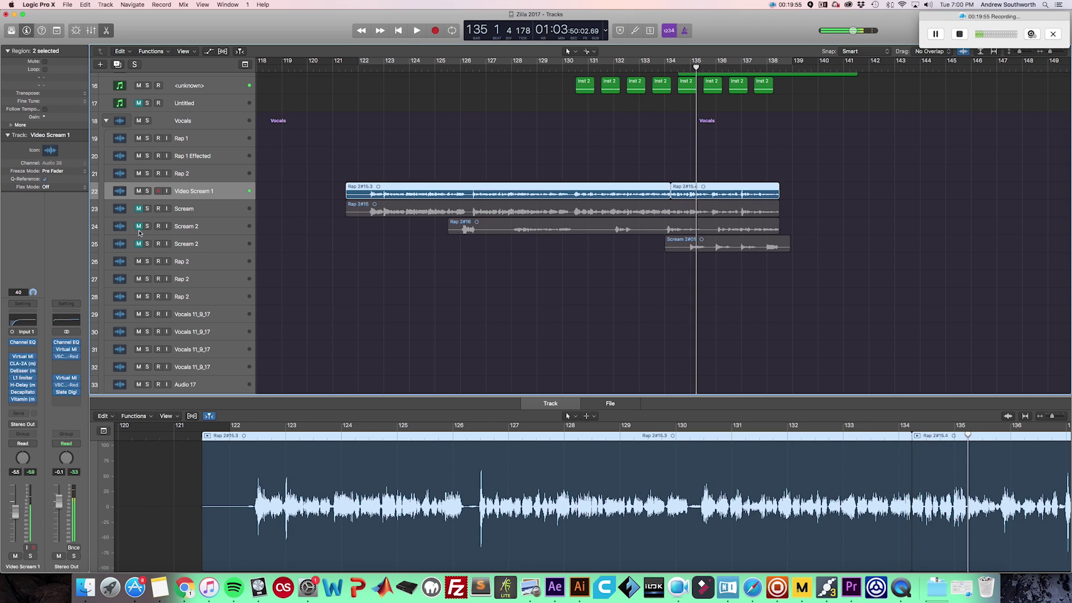
- Unmute both Scream 2 tracks and play the section from bar 119 through about bar 138
left_click_drag(139, 228, 137, 242)
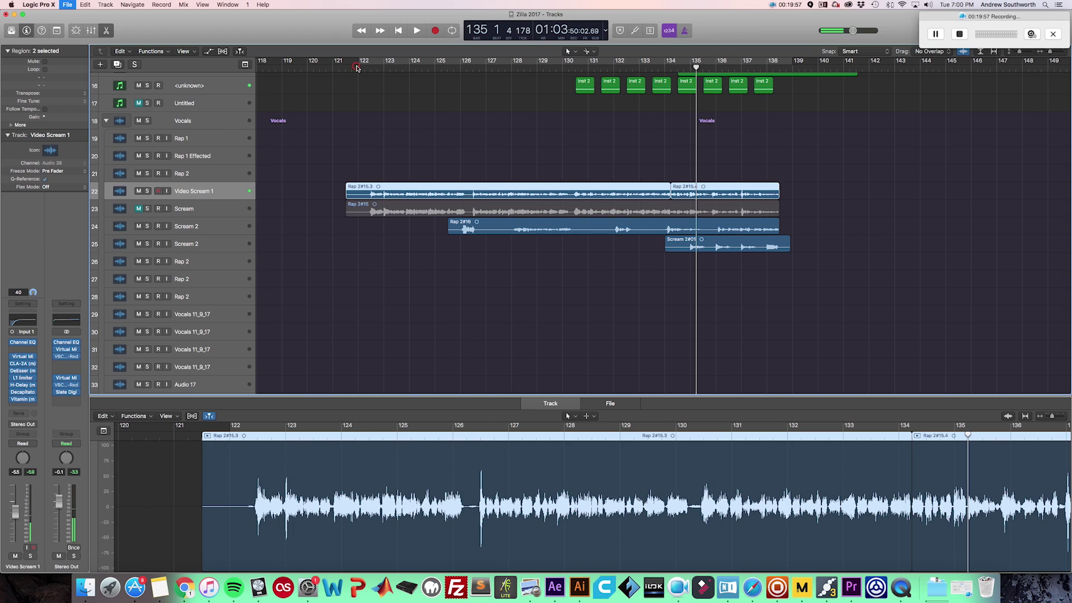
left_click(283, 69)
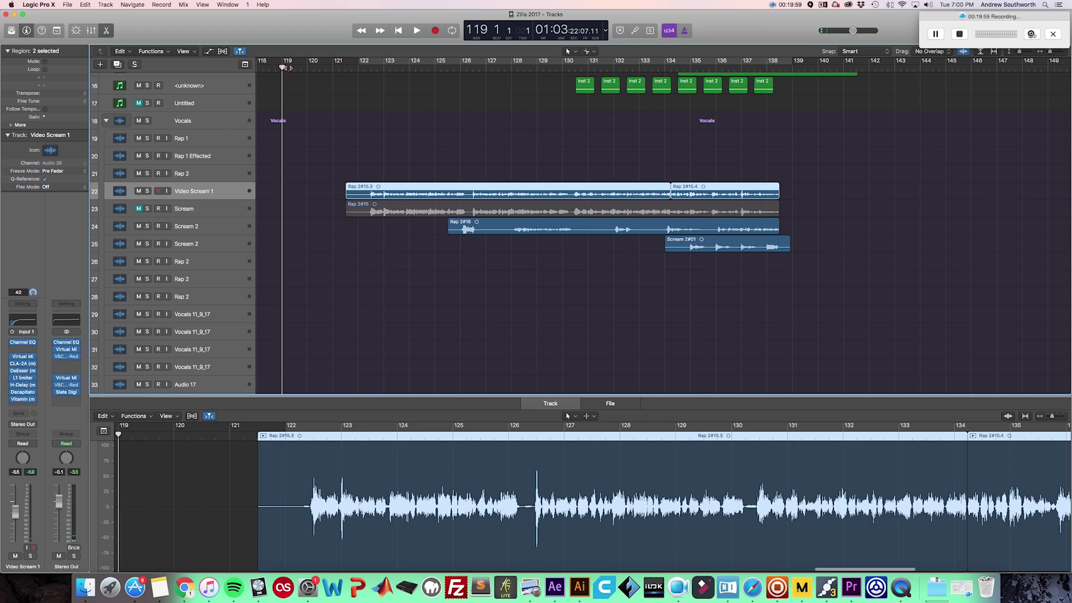
key("space")
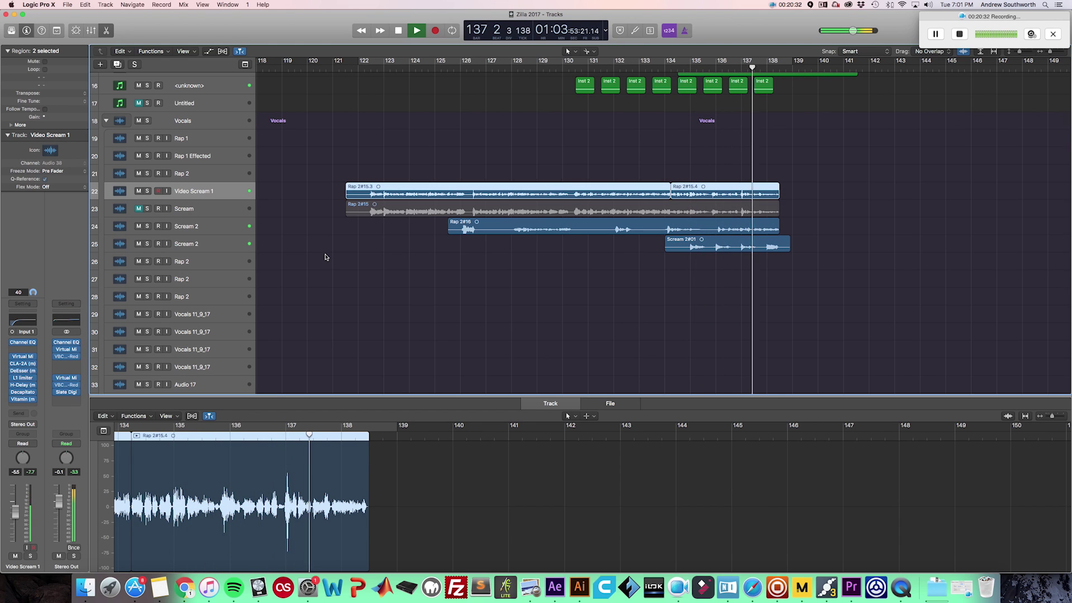
key("space")
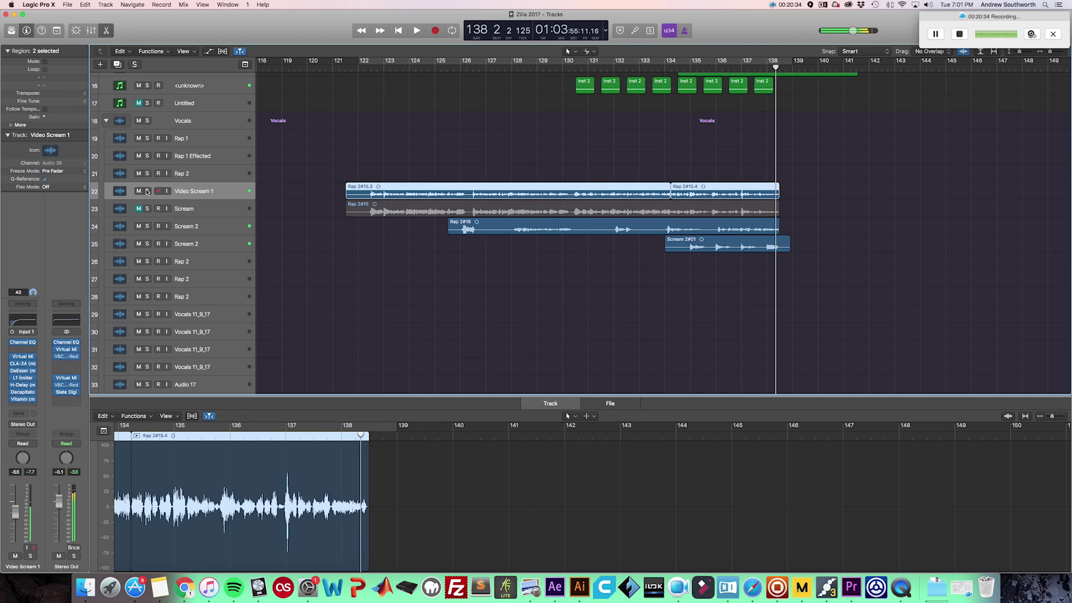
- Solo Video Scream 1 and both Scream 2 tracks
left_click(147, 191)
left_click(147, 226)
left_click(726, 245)
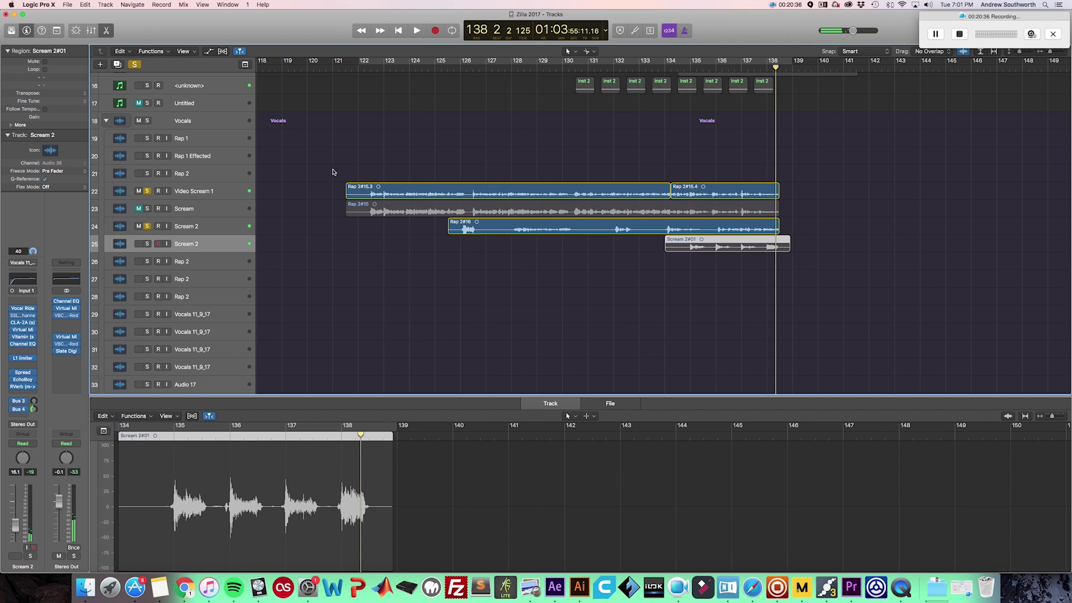
key("s")
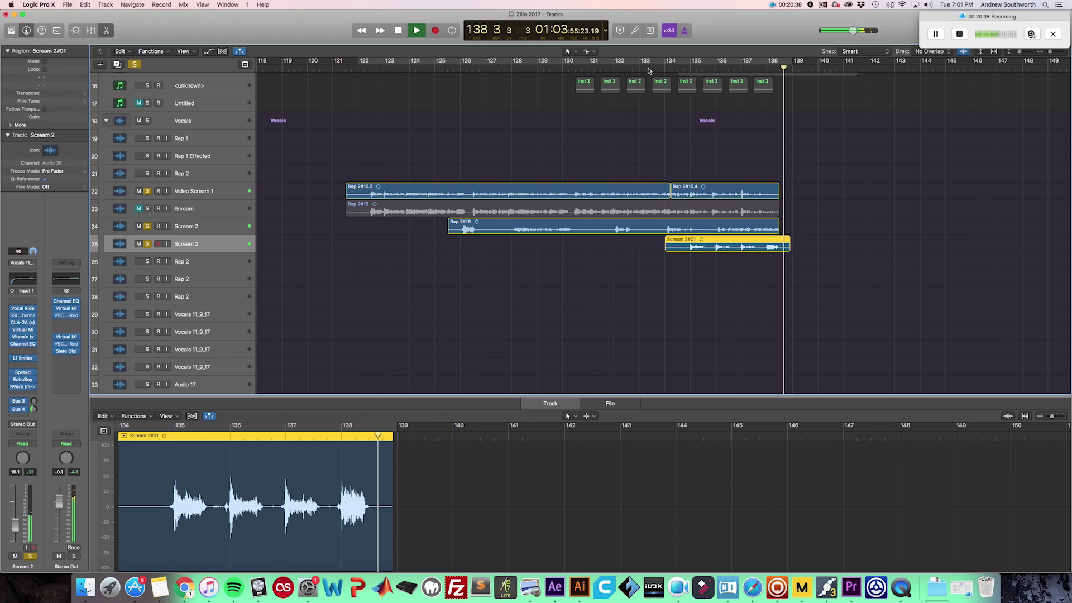
- Play the soloed screams from about bars 133 and 125, panning the first Scream 2 track to +13 and adjusting Video Scream 1's pan
left_click(646, 68)
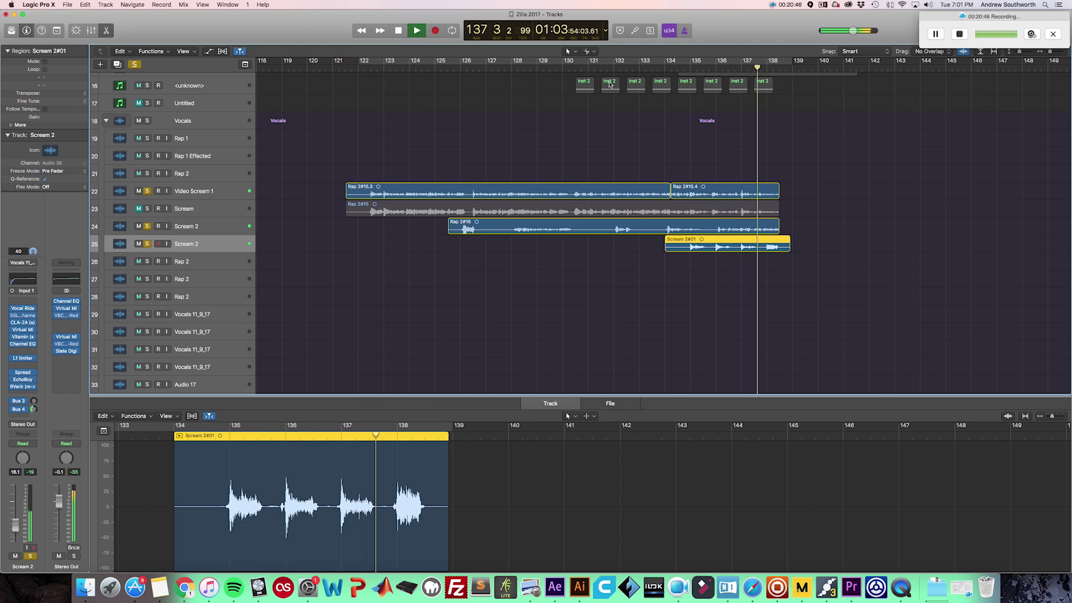
left_click(441, 68)
left_click(209, 223)
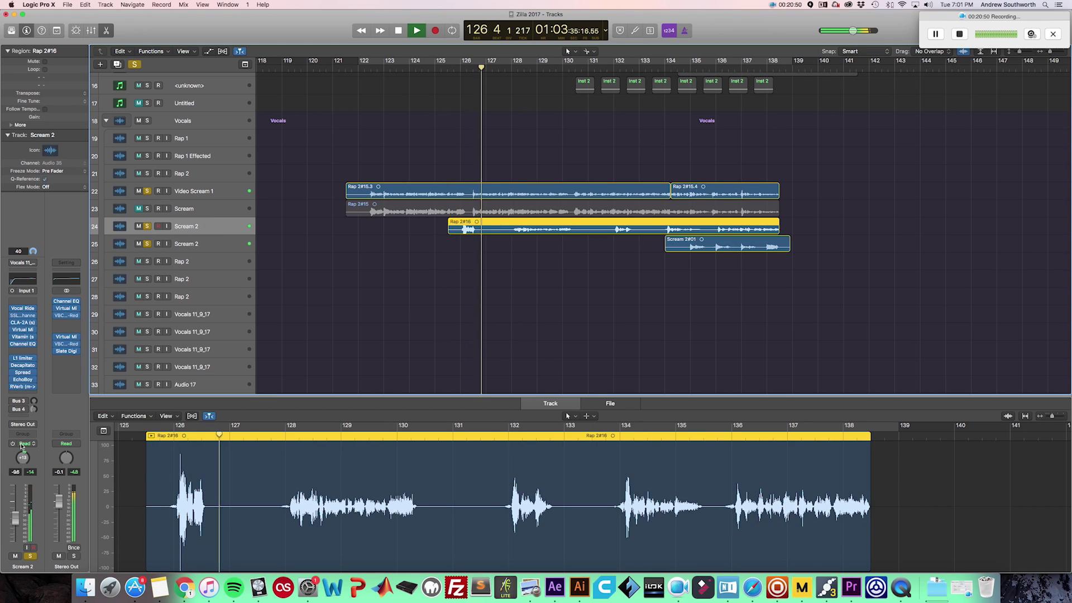
left_click(177, 193)
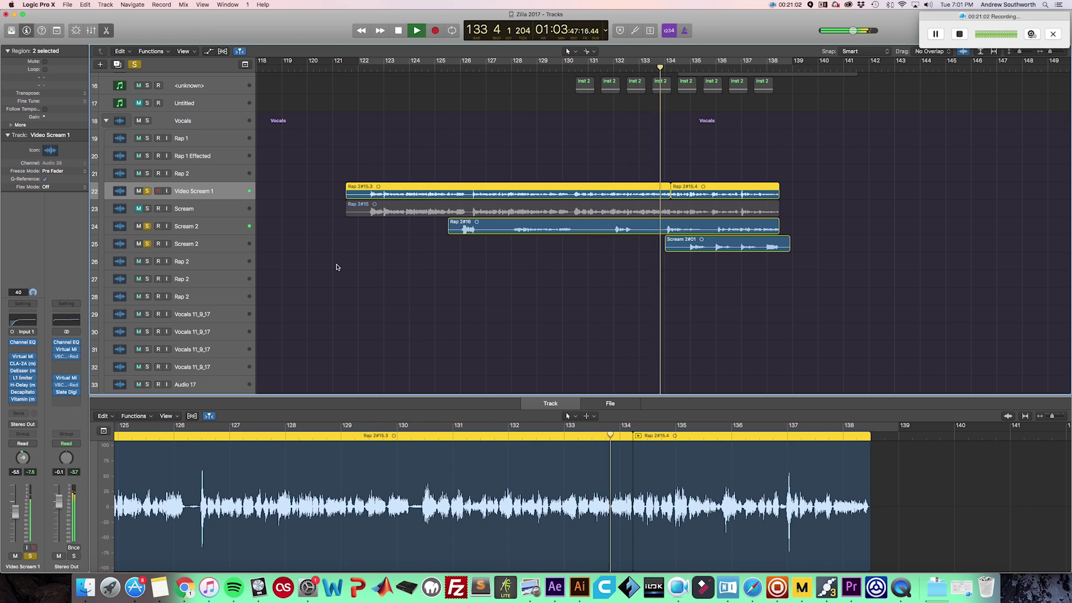
- Unsolo the three scream tracks and raise Video Scream 1's level slightly against the full mix
left_click_drag(147, 191, 146, 244)
left_click(365, 278)
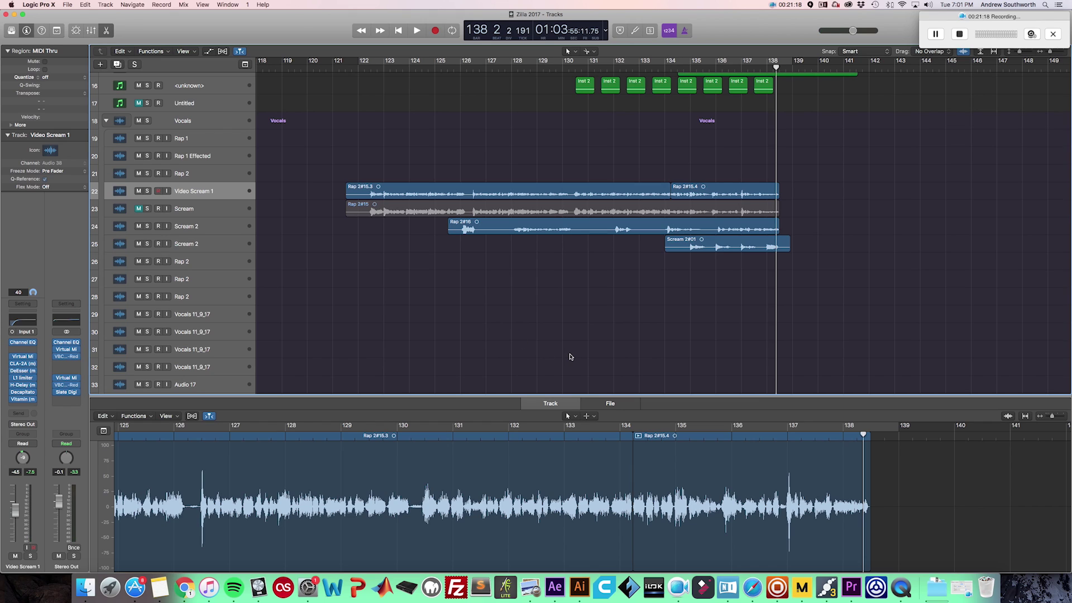
- Look back through the vocal tracks in the earlier song sections, from about bar 86 to bar 26
scroll(570, 358, "up", 3)
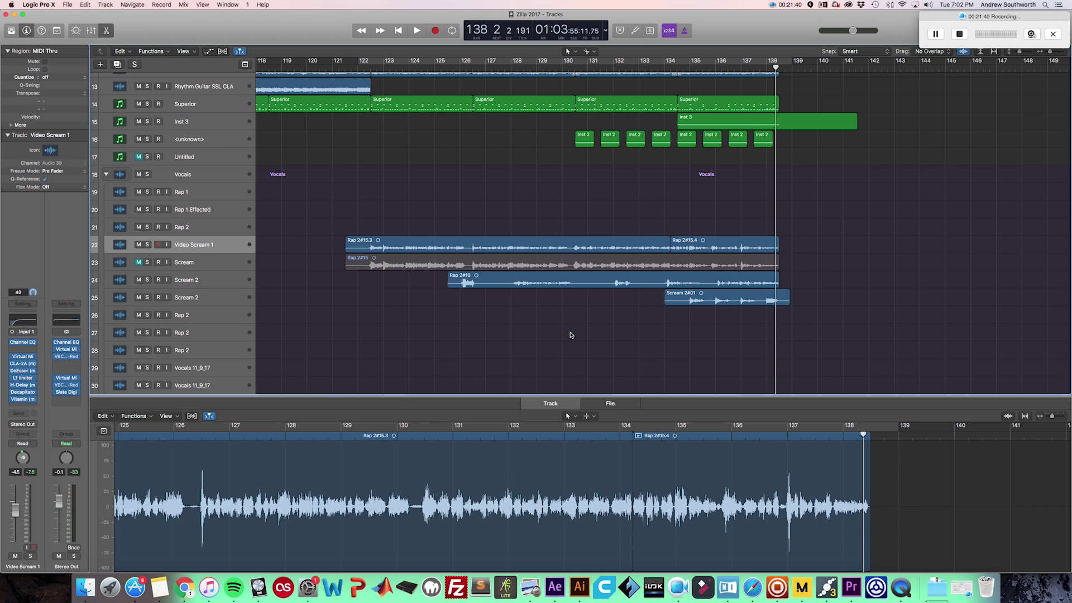
scroll(551, 308, "left", 20)
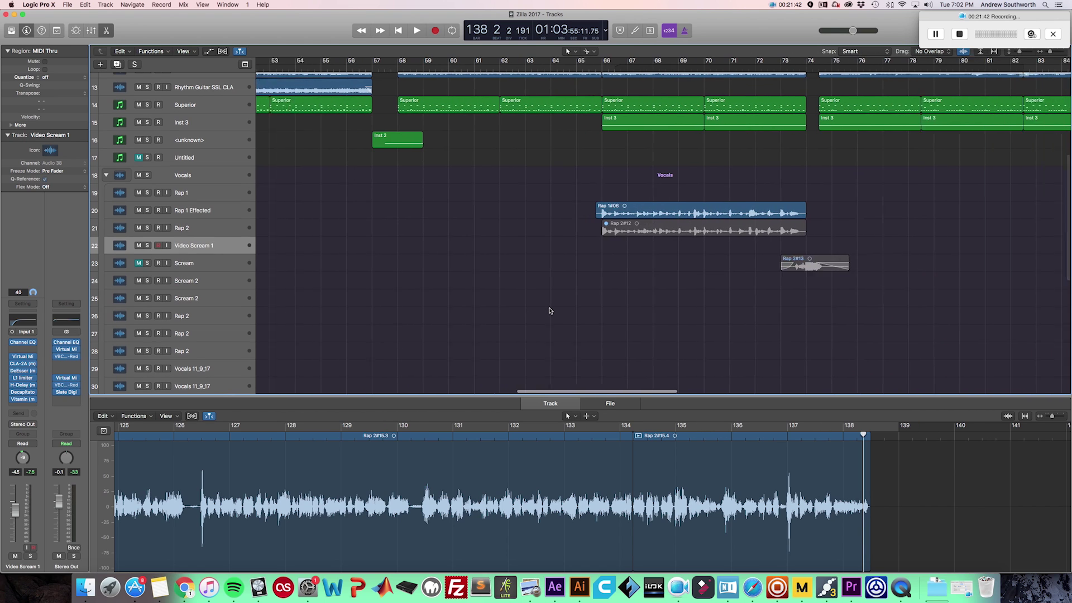
scroll(550, 311, "down", 10)
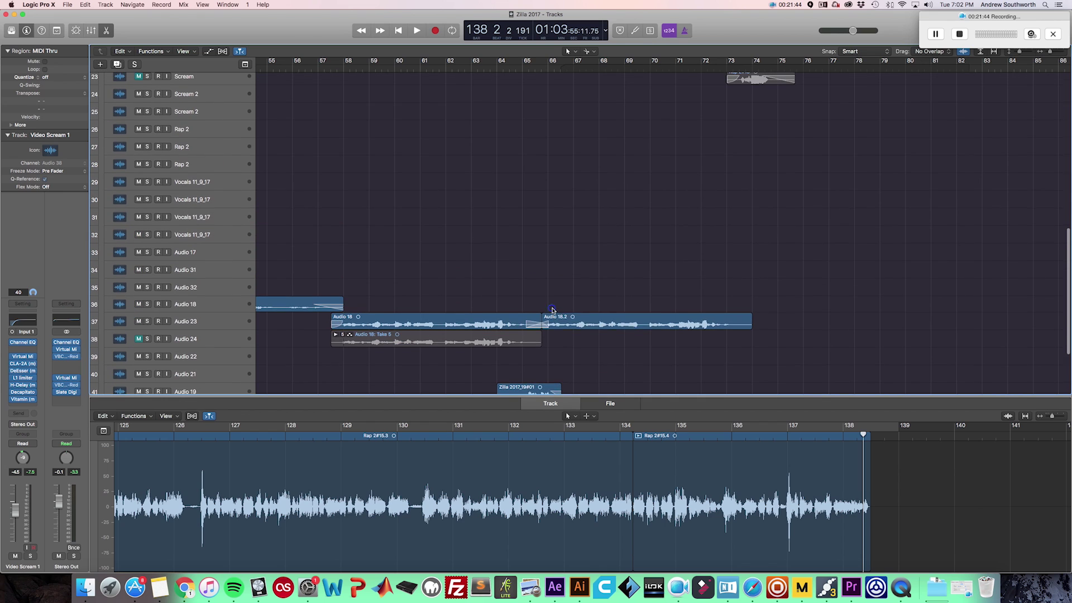
right_click(550, 310)
left_click(524, 251)
scroll(525, 254, "up", 4)
scroll(528, 259, "left", 18)
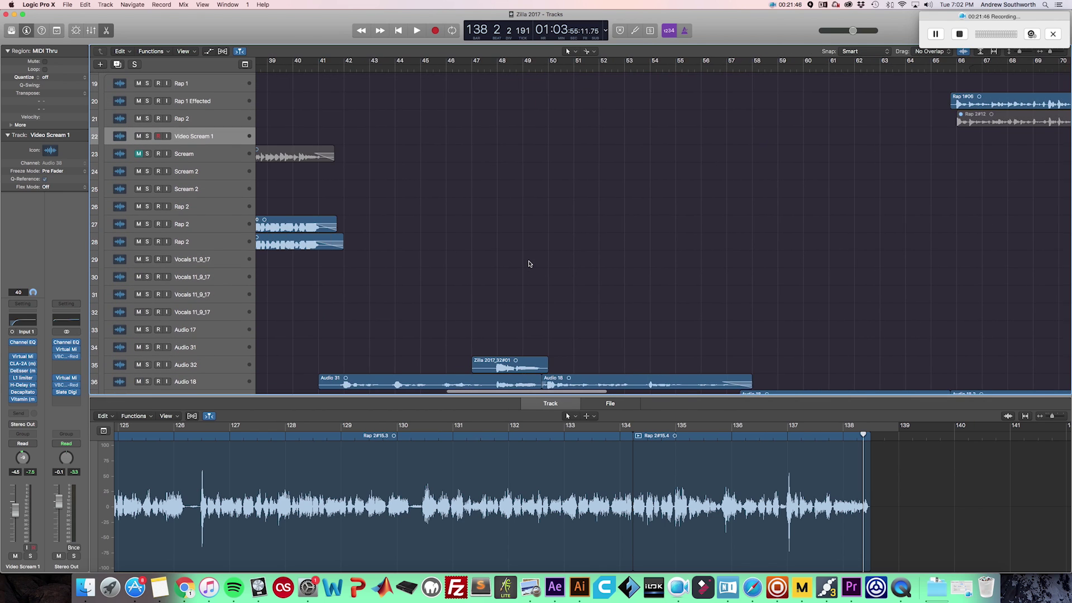
scroll(529, 263, "left", 6)
scroll(495, 263, "up", 5)
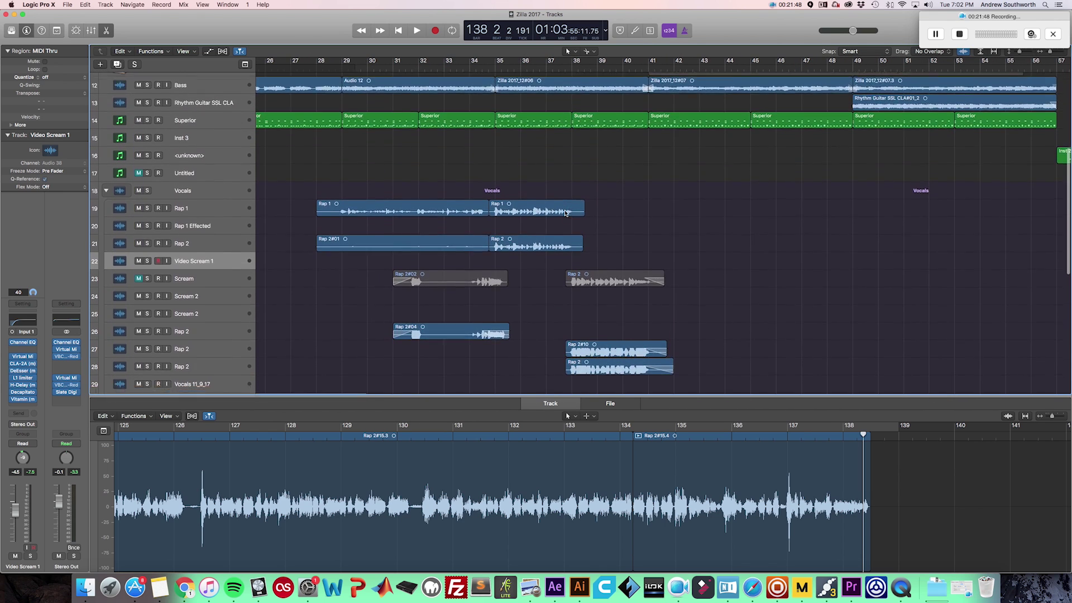
- Unmute the Scream track and place the playhead near the end of bar 37, where the layered Rap 2 regions begin
left_click(139, 242)
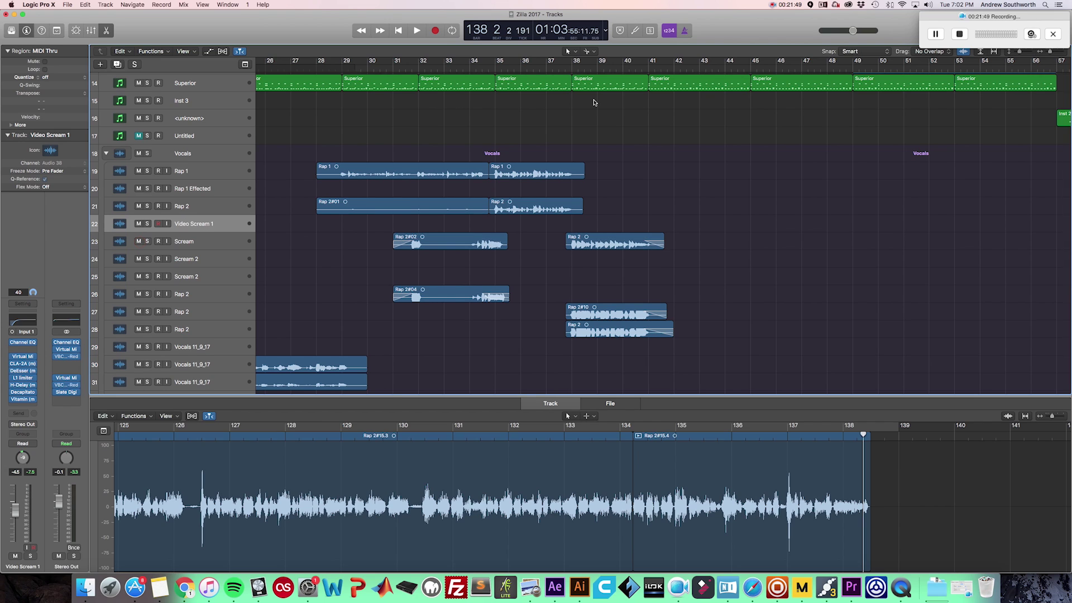
left_click(565, 70)
scroll(585, 204, "right", 2)
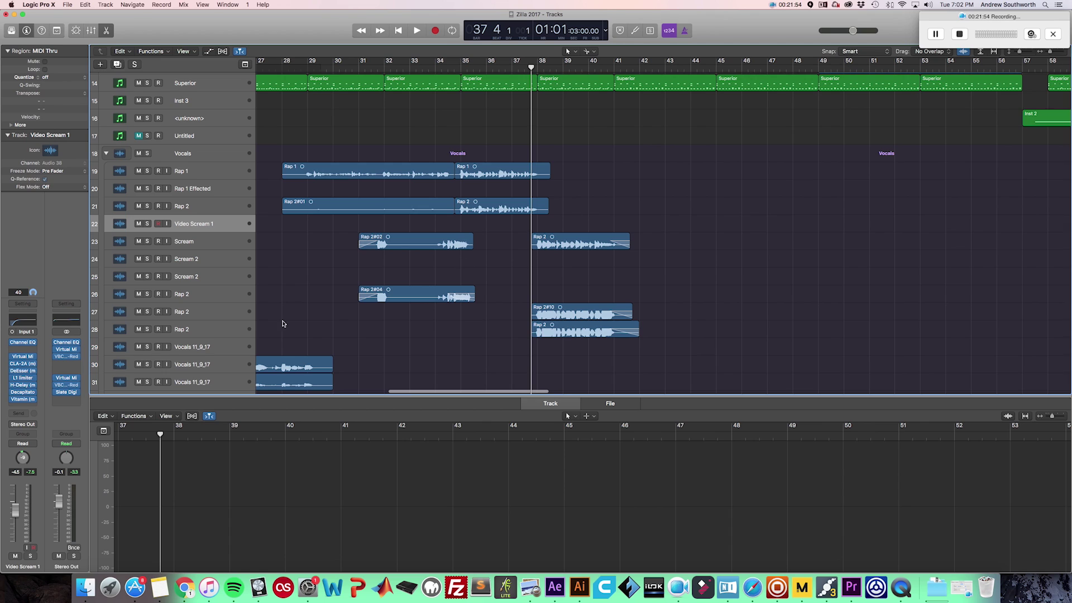
- Compare the channel settings and panning of the two layered Rap 2 tracks that start near bar 38
left_click(215, 317)
left_click(209, 333)
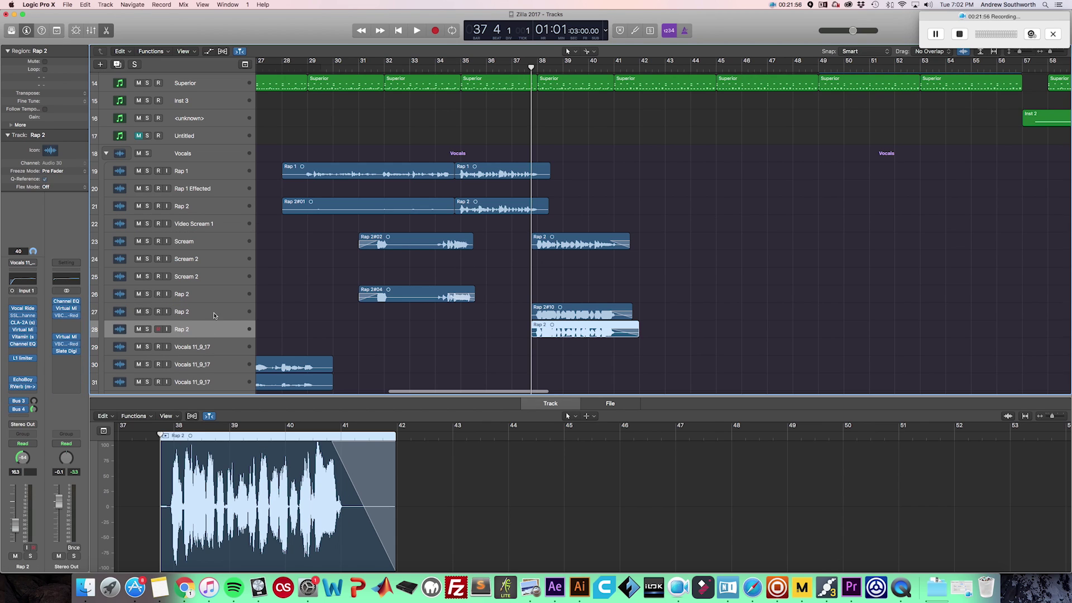
left_click(215, 316)
left_click(210, 326)
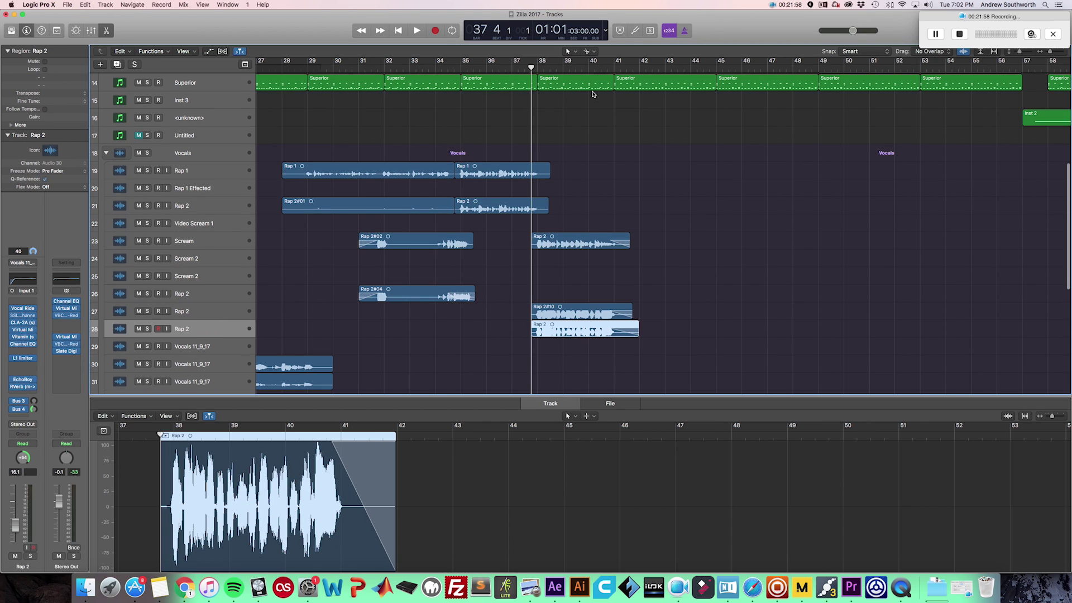
- Mute the Rap 2#15 region on the Scream track in the final section around bars 122 to 138
scroll(591, 140, "right", 15)
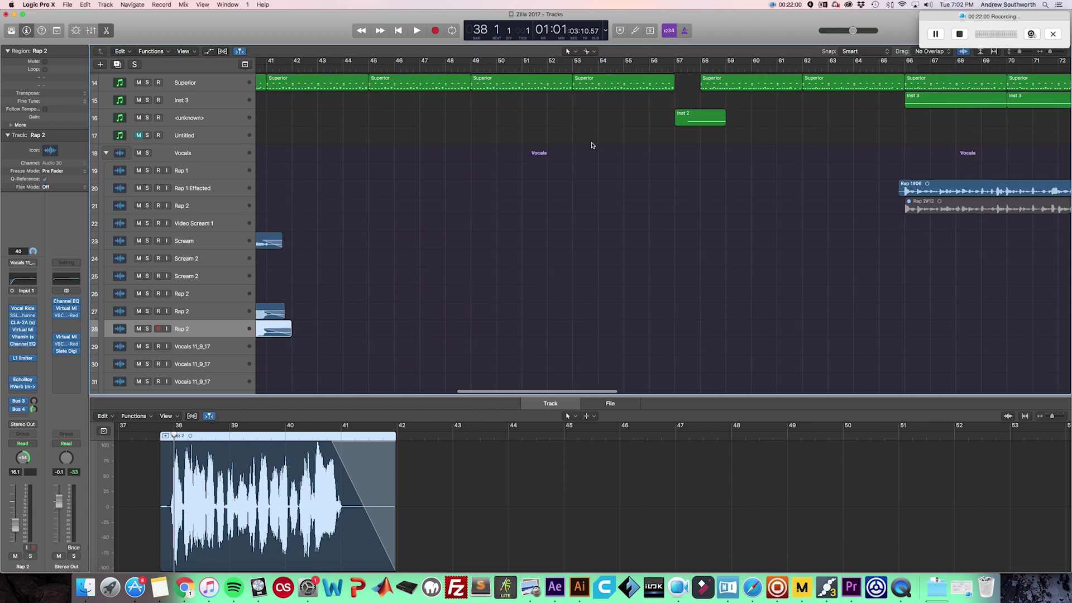
scroll(591, 137, "right", 5)
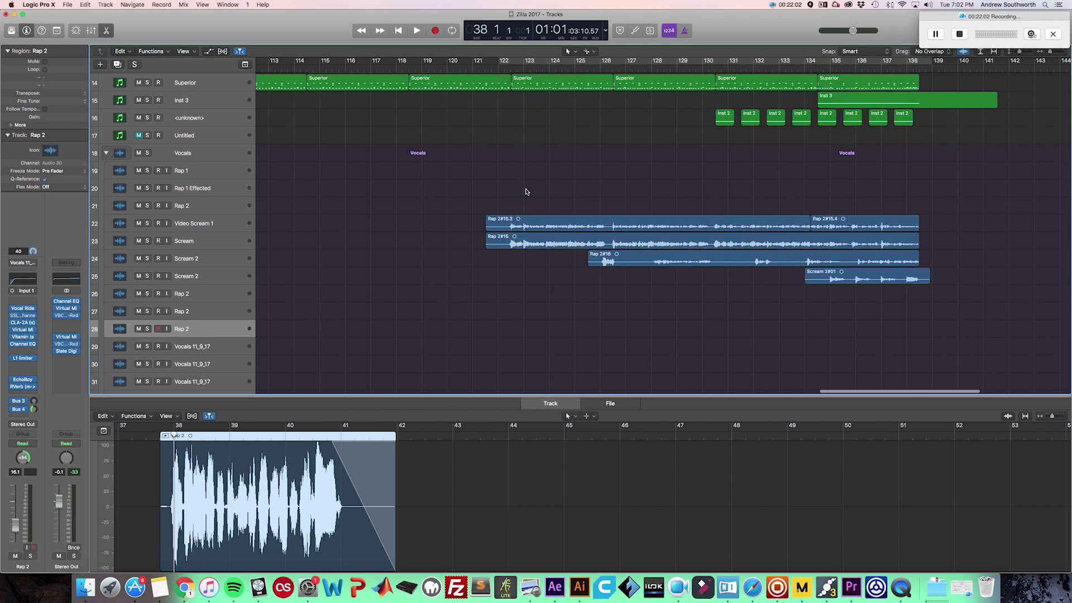
left_click(514, 244)
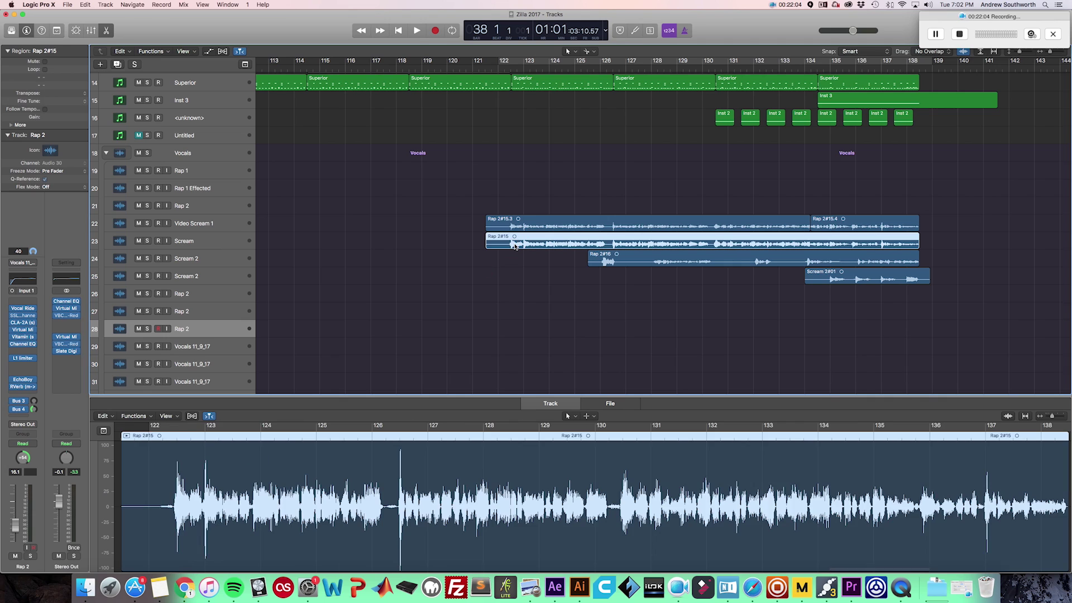
key("ctrl+m")
left_click(511, 265)
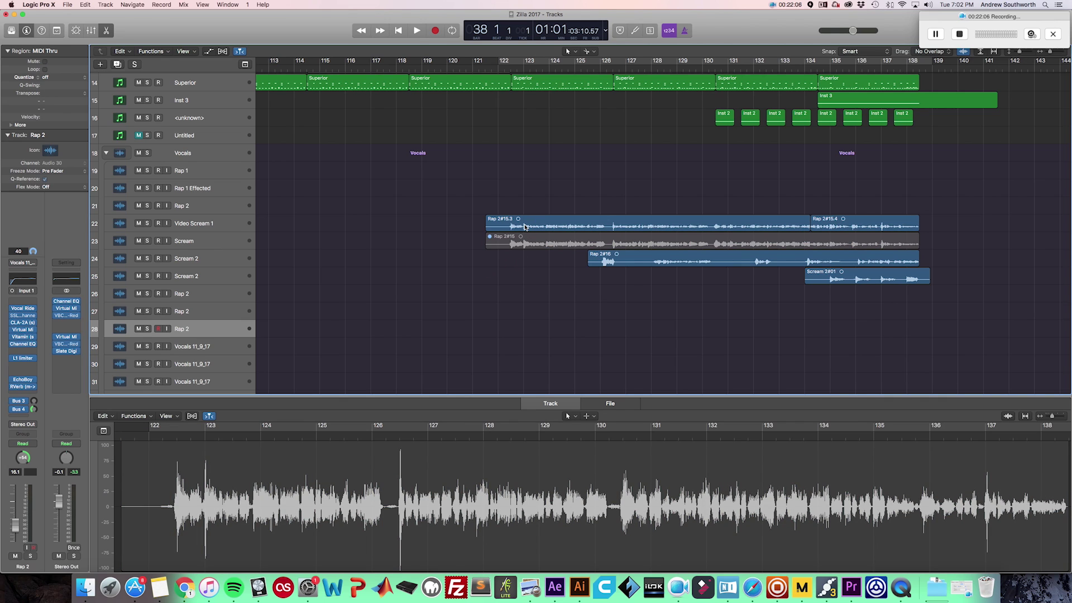
- Compare the channel strips of Video Scream 1 and the two Scream 2 tracks
left_click(208, 223)
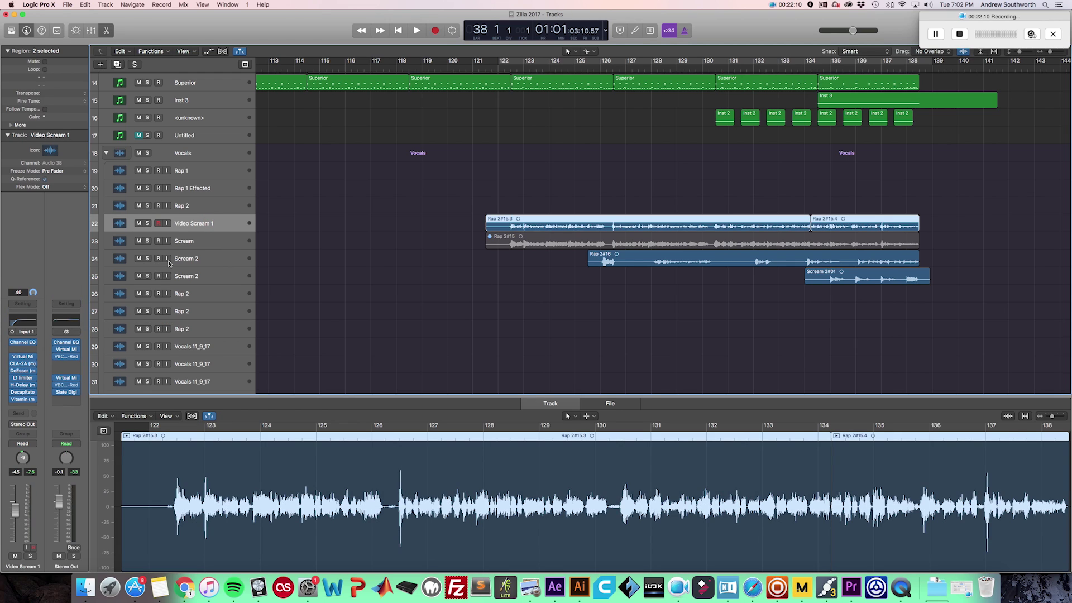
left_click(179, 261)
left_click(201, 276)
left_click(206, 259)
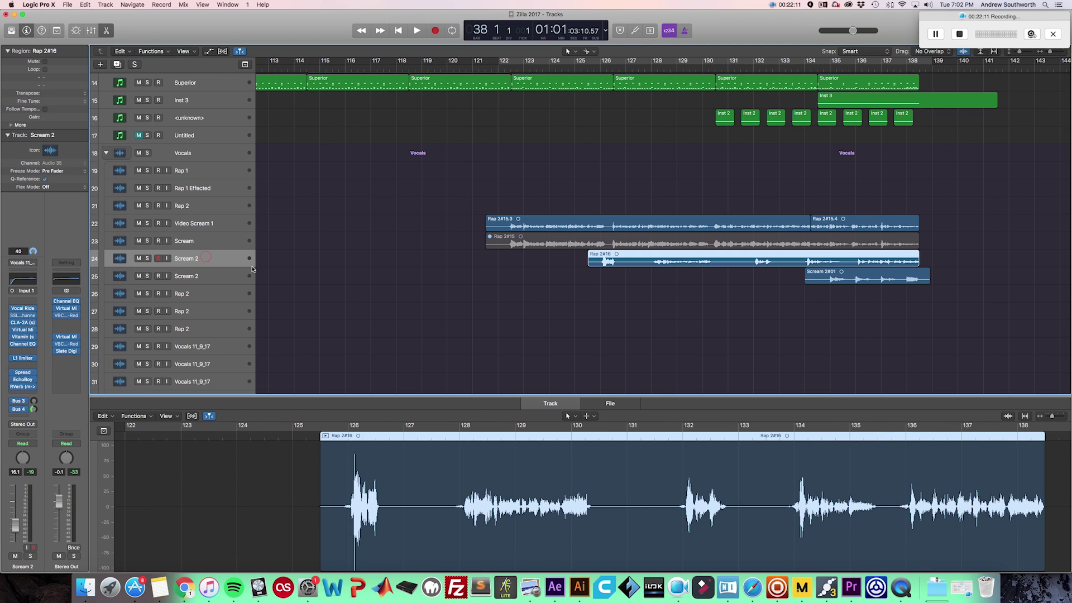
left_click(229, 277)
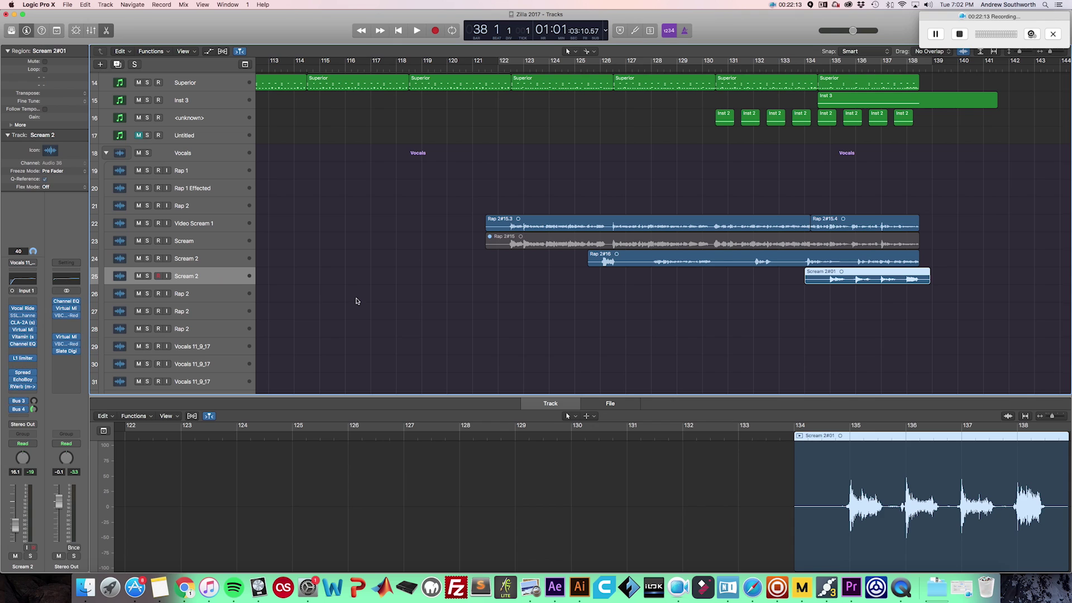
- Inspect the Stereo Spread settings on the lower Scream 2 track, close the plug-in and clear the region selection
scroll(410, 291, "right", 5)
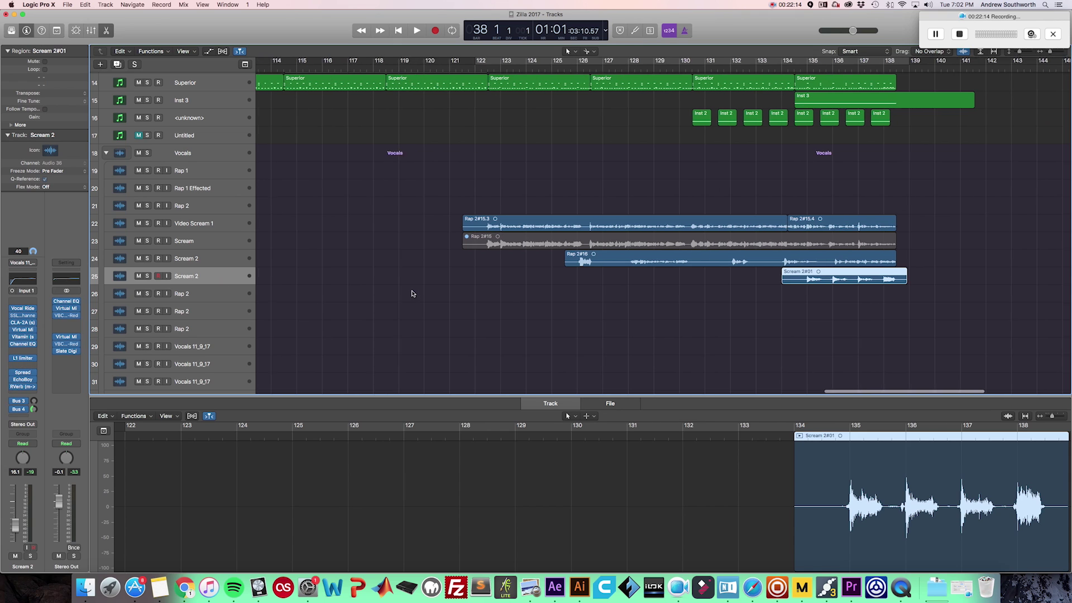
left_click(28, 373)
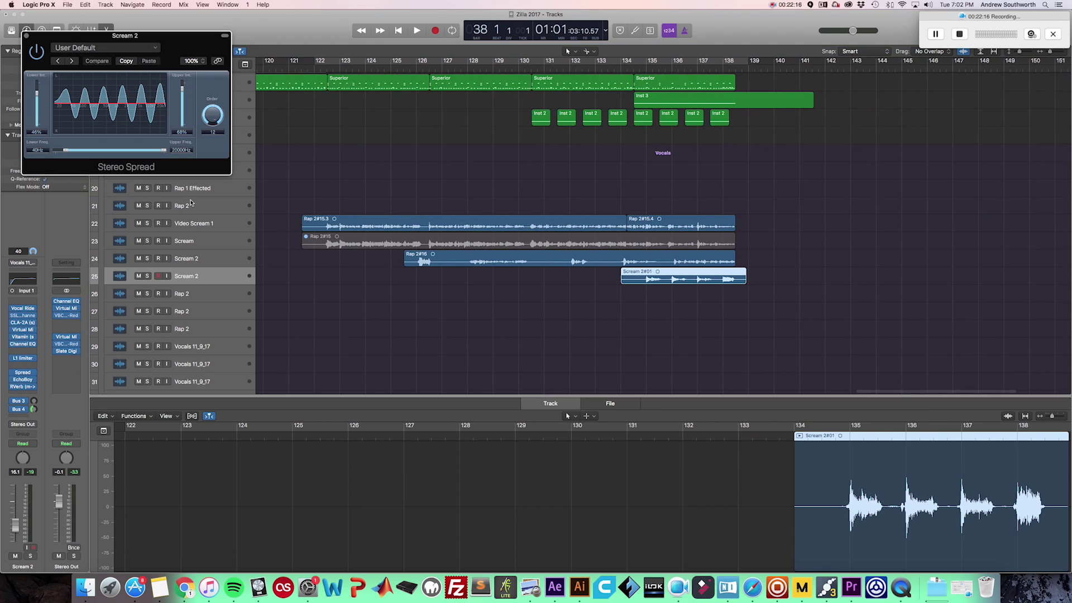
left_click(25, 36)
left_click(402, 303)
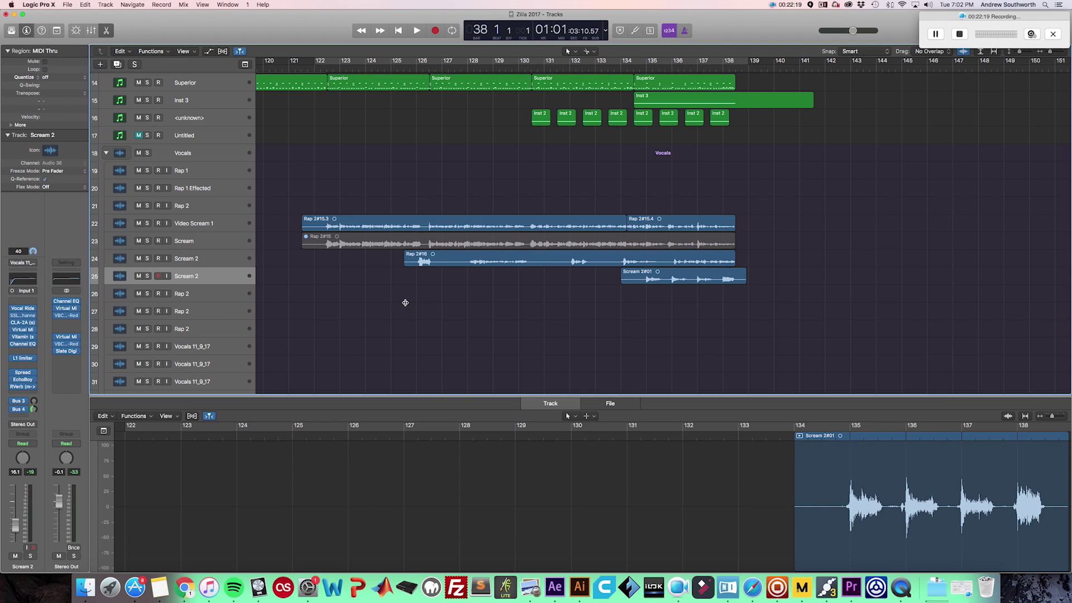